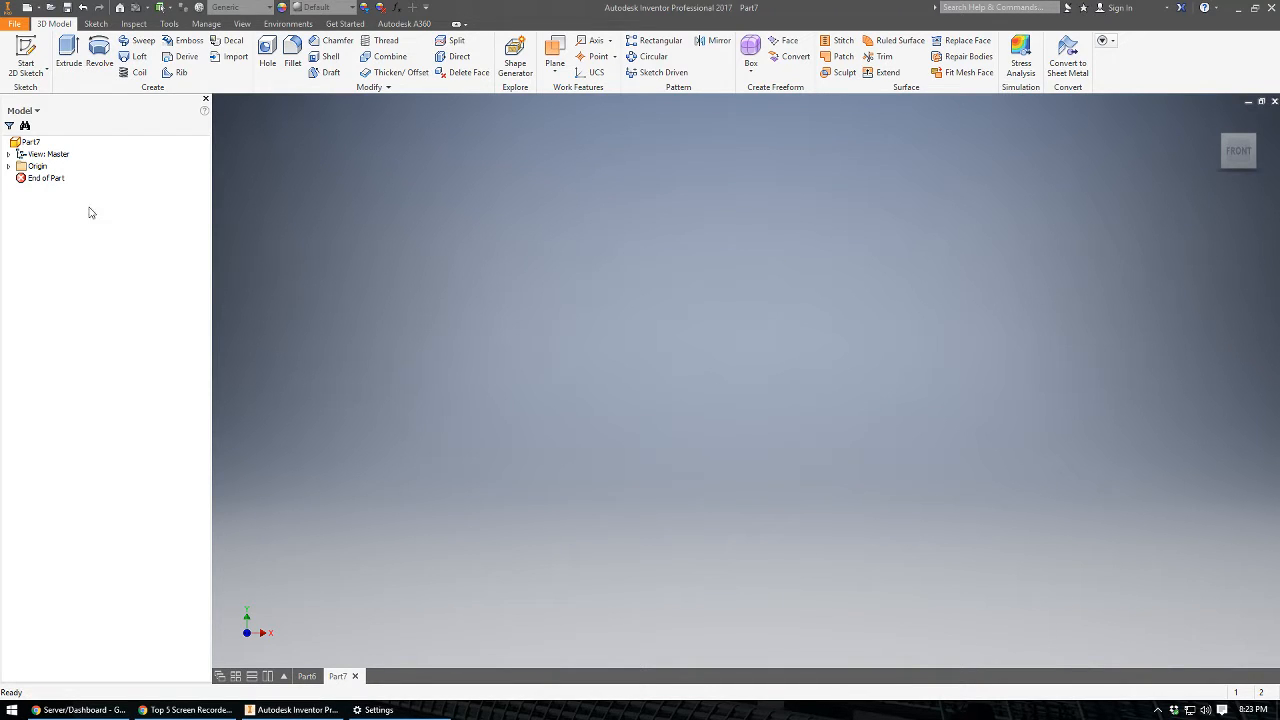
Create a new part file from the metric Standard (mm).ipt template.
{"action": "left_click", "coordinate": [15, 24]}
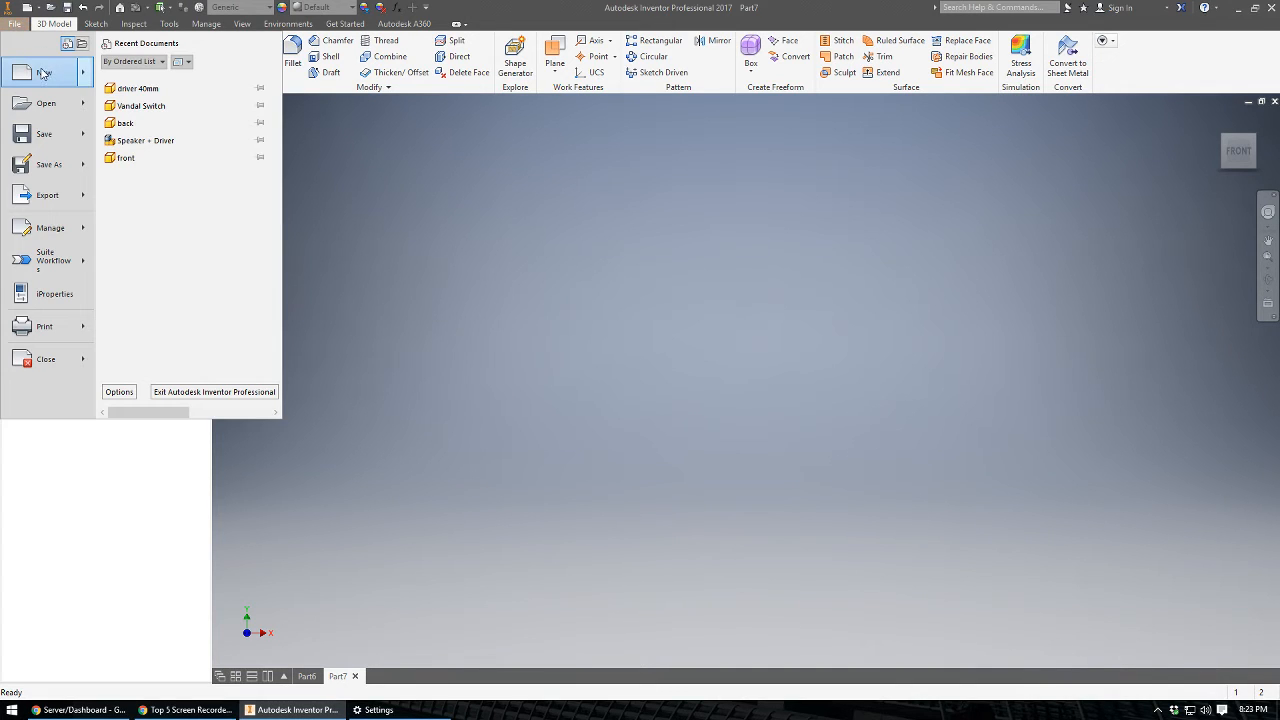
{"action": "left_click", "coordinate": [43, 73]}
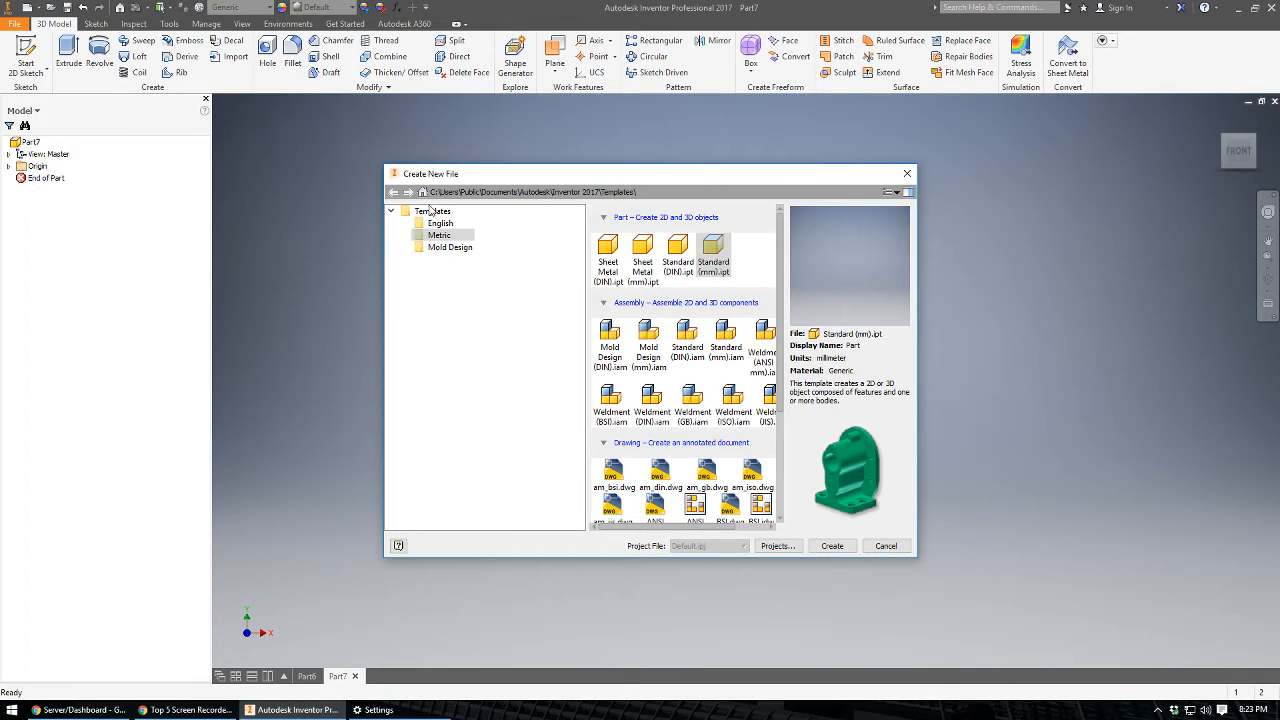
{"action": "left_click", "coordinate": [439, 237]}
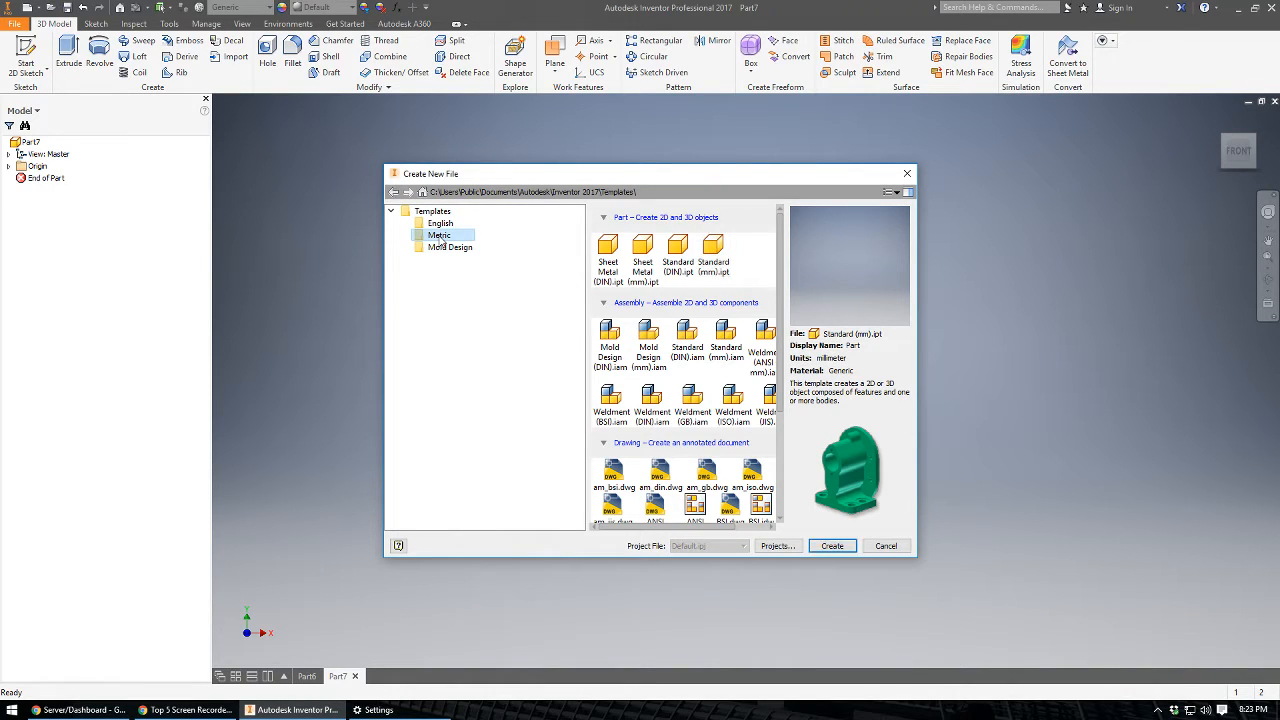
{"action": "left_click", "coordinate": [715, 250]}
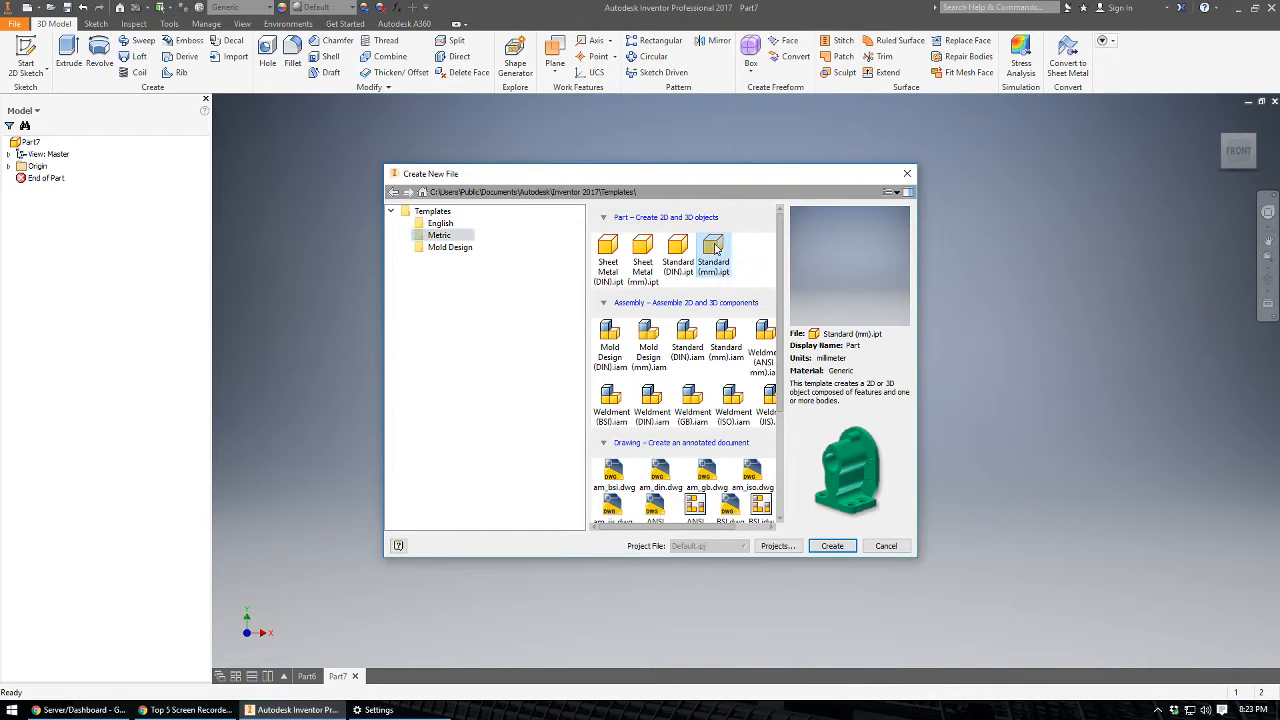
{"action": "left_click", "coordinate": [832, 546]}
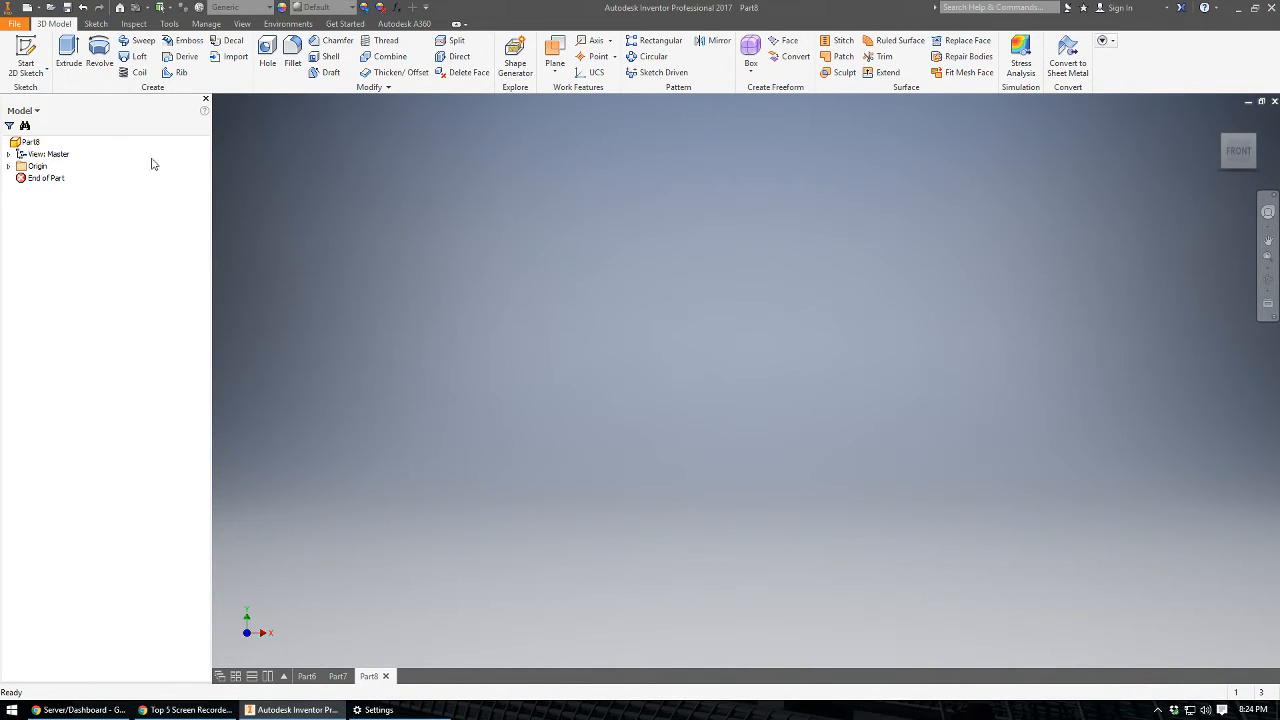
Start a sketch on the XZ plane and draw a circle about 14.5 mm in diameter centred on the origin.
{"action": "left_click", "coordinate": [24, 50]}
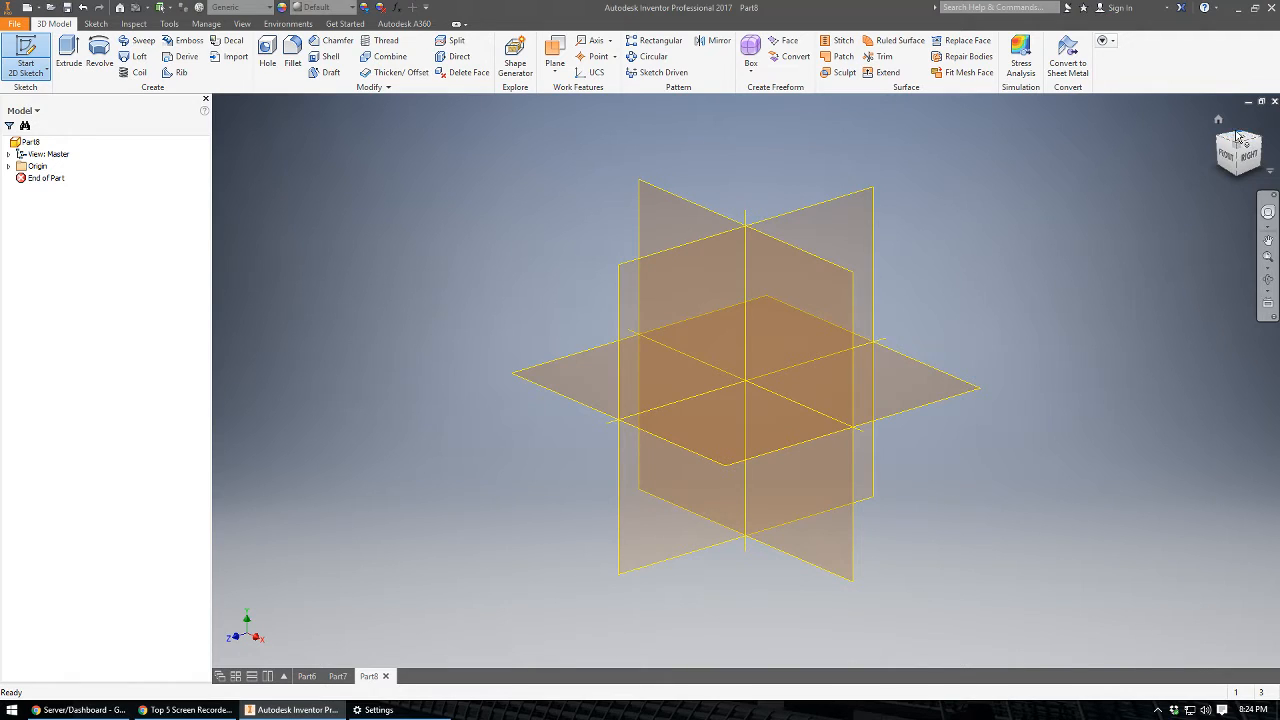
{"action": "left_click", "coordinate": [932, 393]}
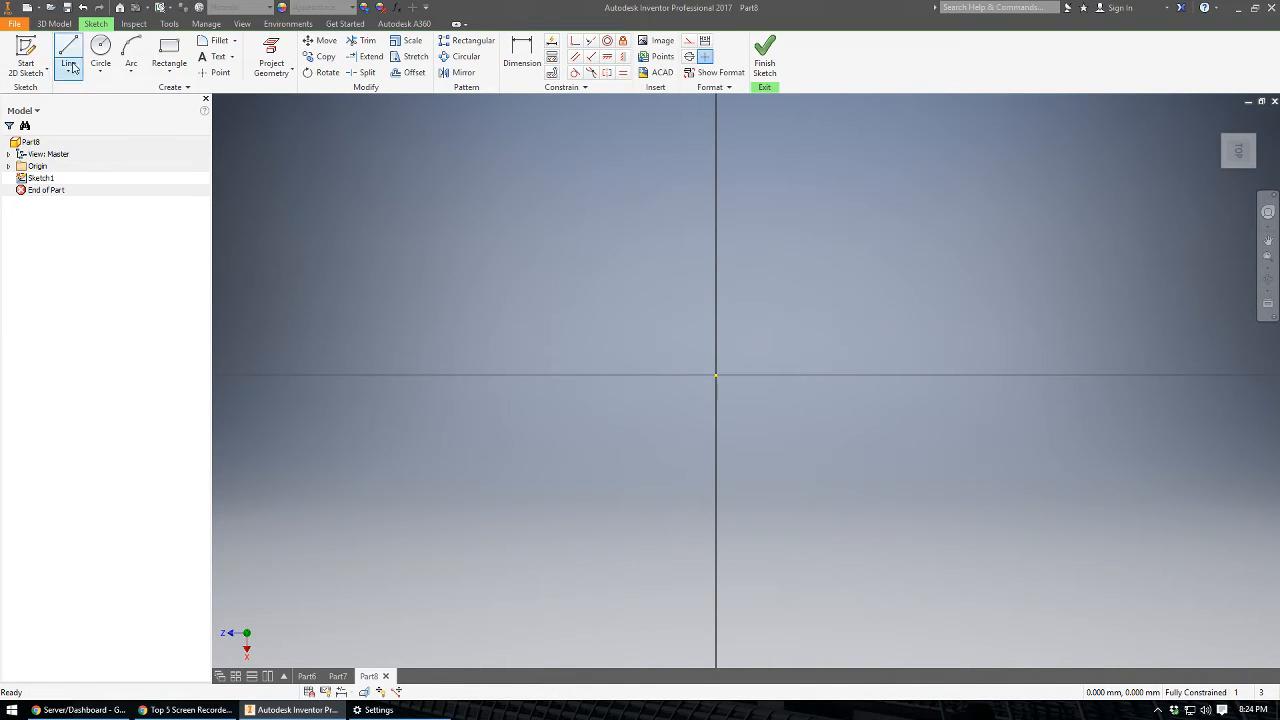
{"action": "left_click", "coordinate": [108, 48]}
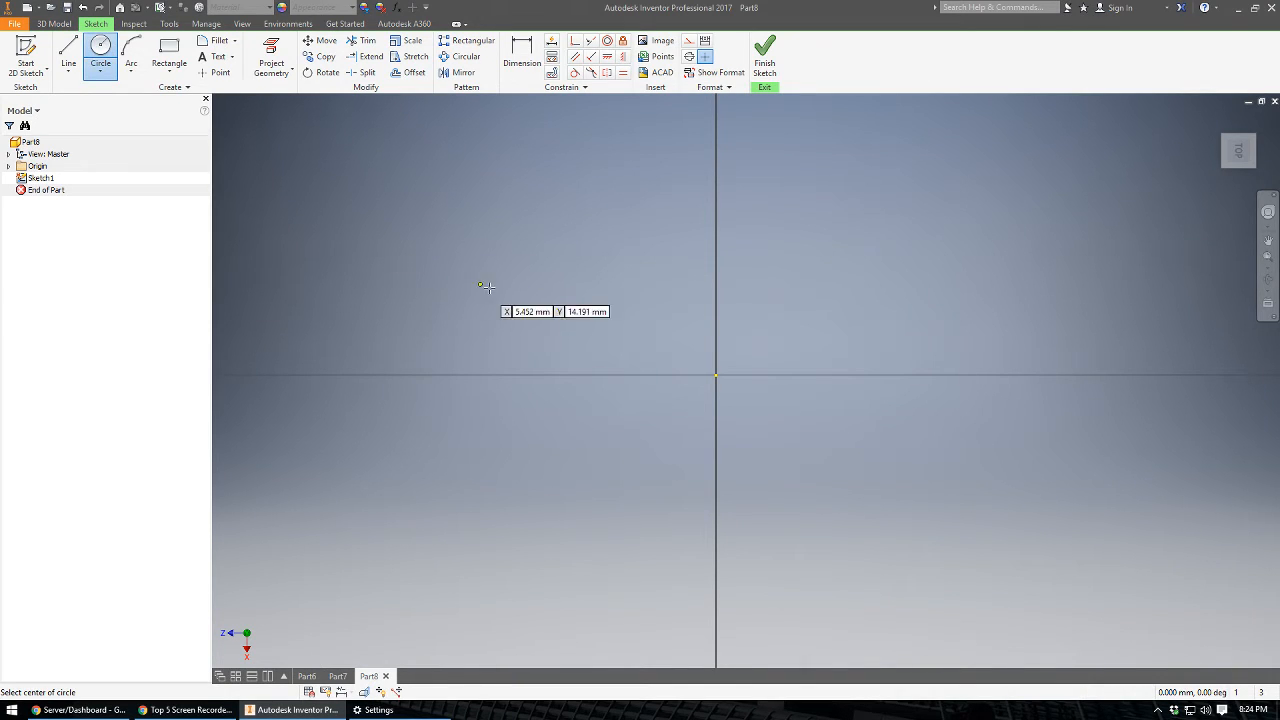
{"action": "left_click", "coordinate": [715, 375]}
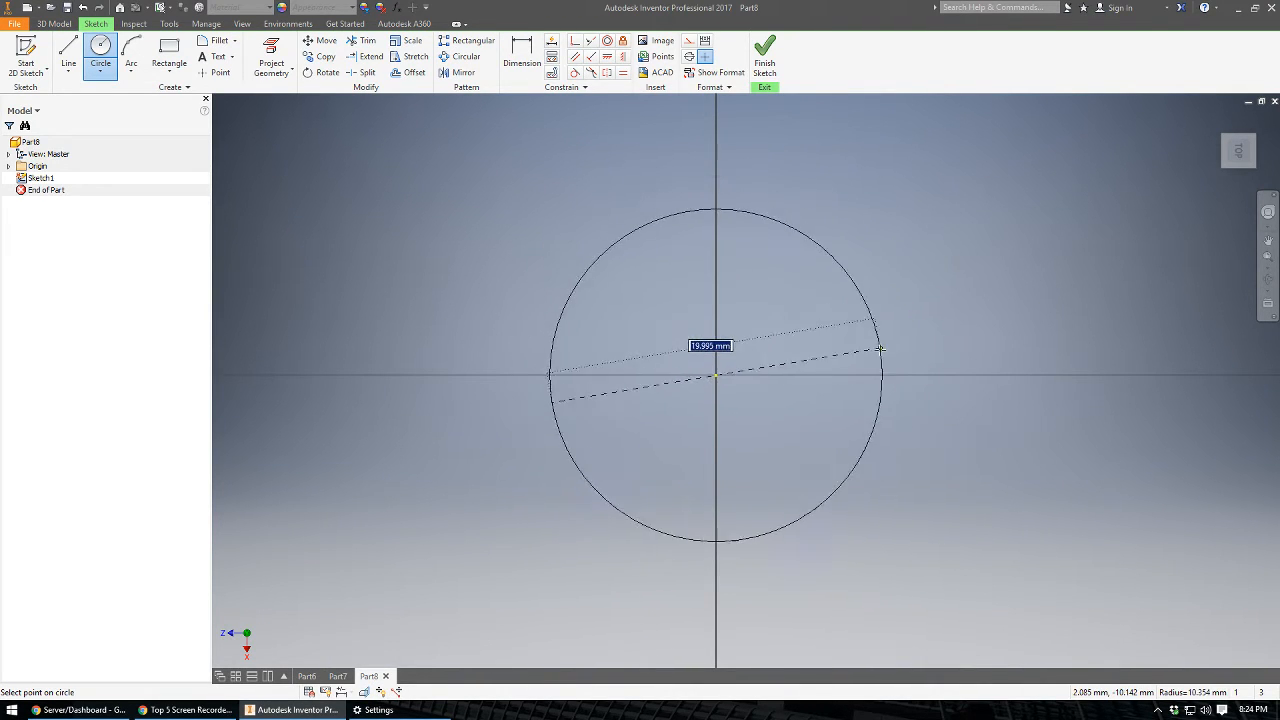
{"action": "left_click", "coordinate": [833, 397]}
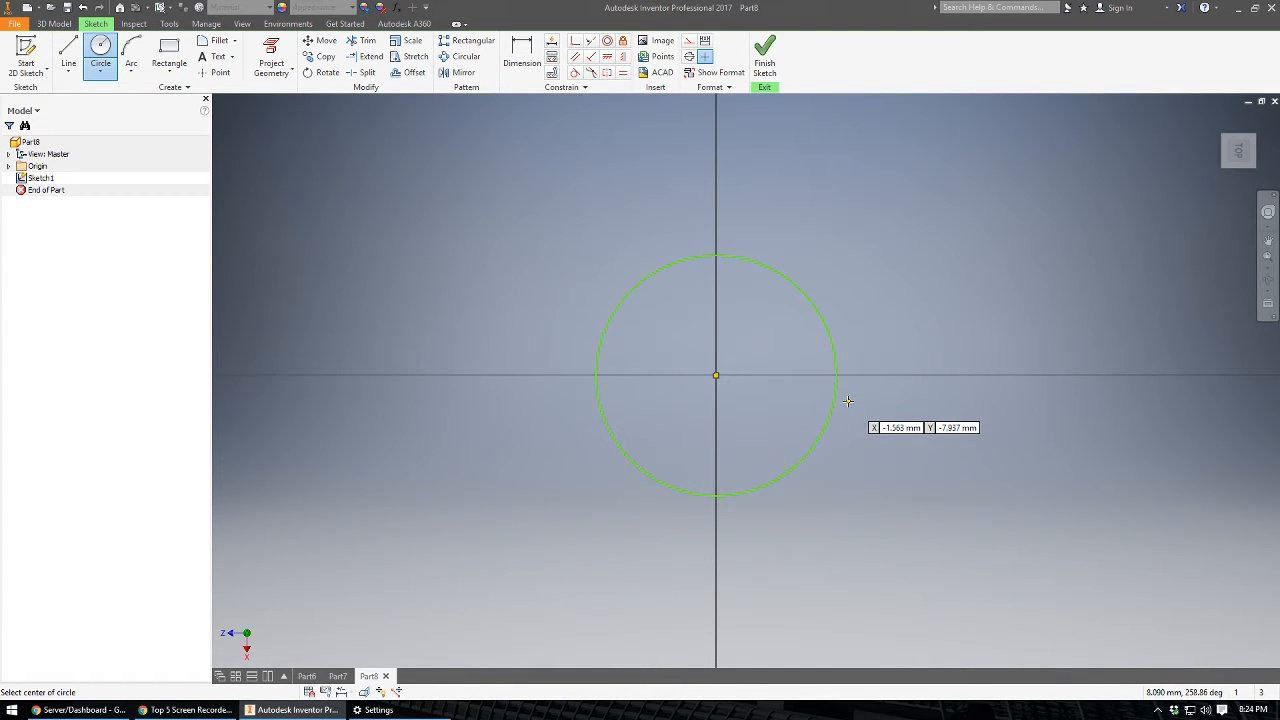
{"action": "key", "text": "Escape"}
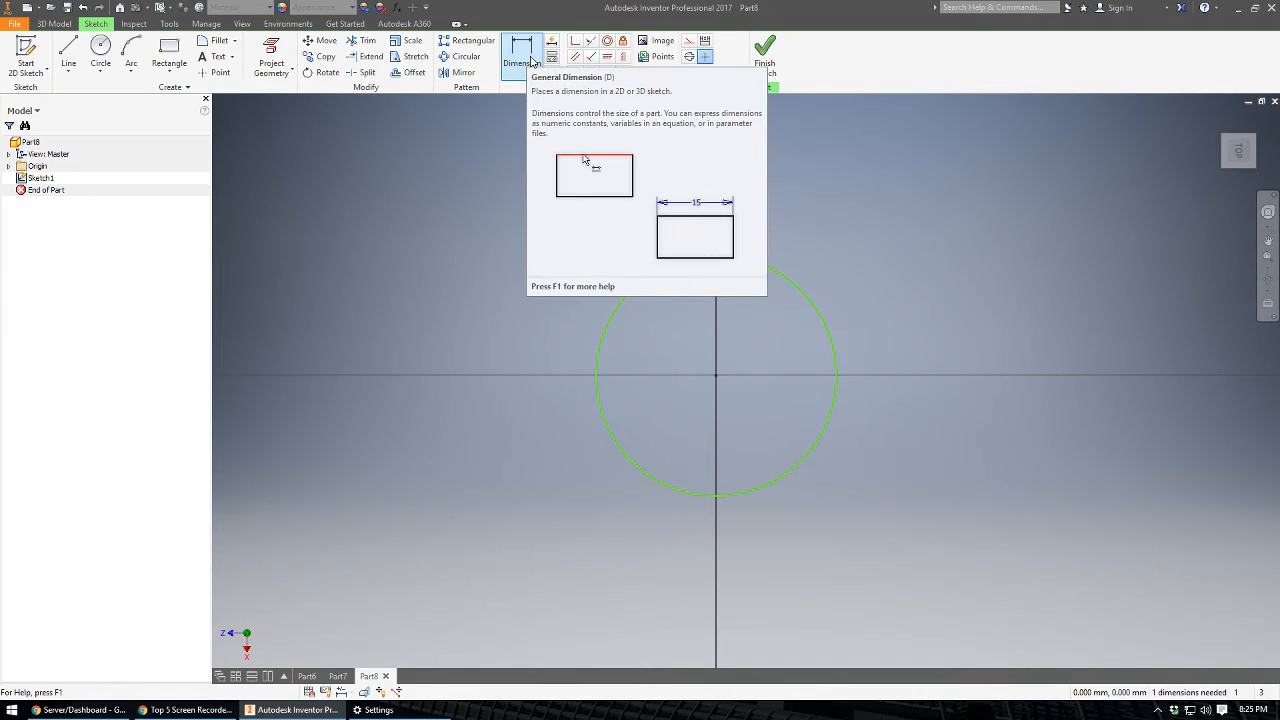
Dimension the circle's diameter to 60 mm and finish the sketch.
{"action": "left_click", "coordinate": [540, 58]}
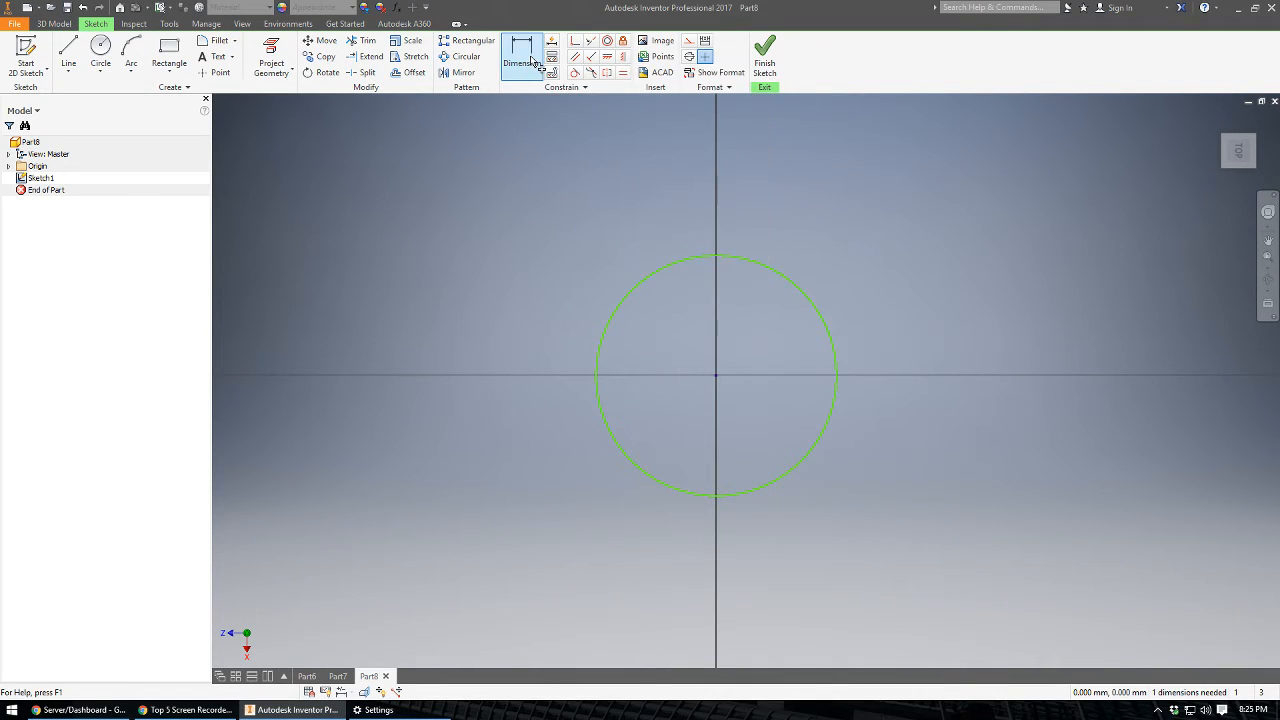
{"action": "left_click", "coordinate": [743, 264]}
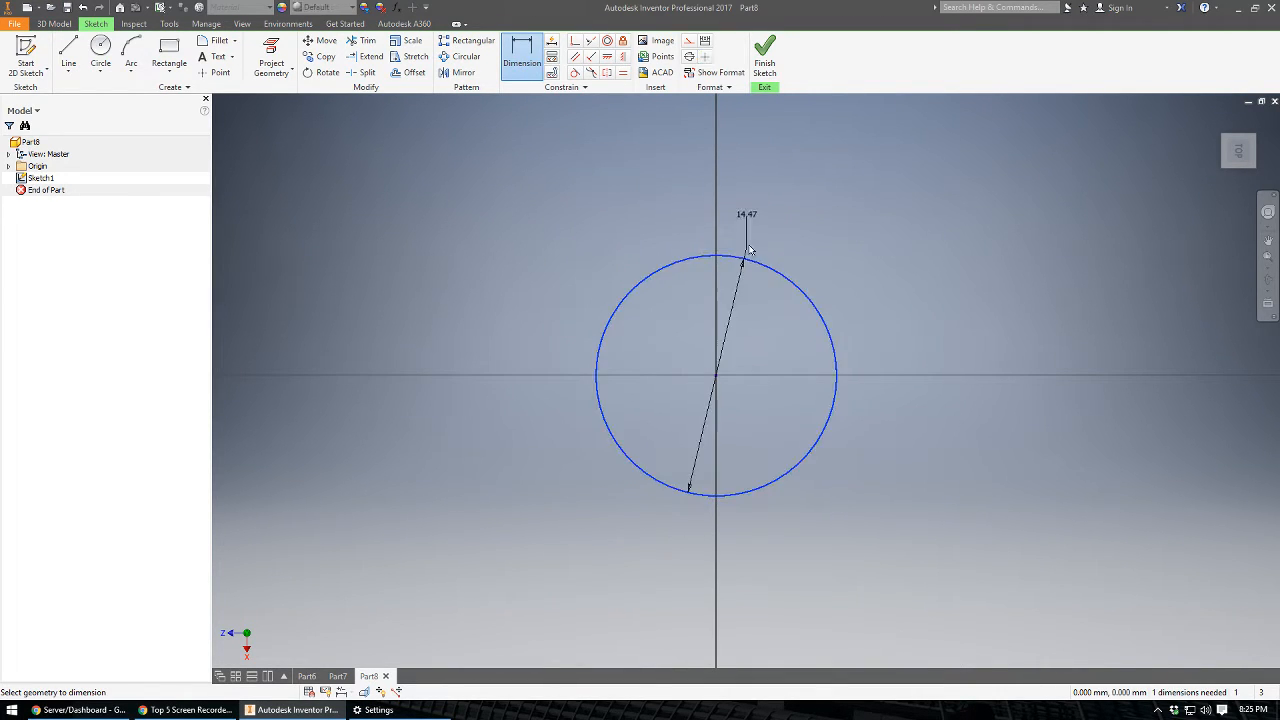
{"action": "left_click", "coordinate": [853, 185]}
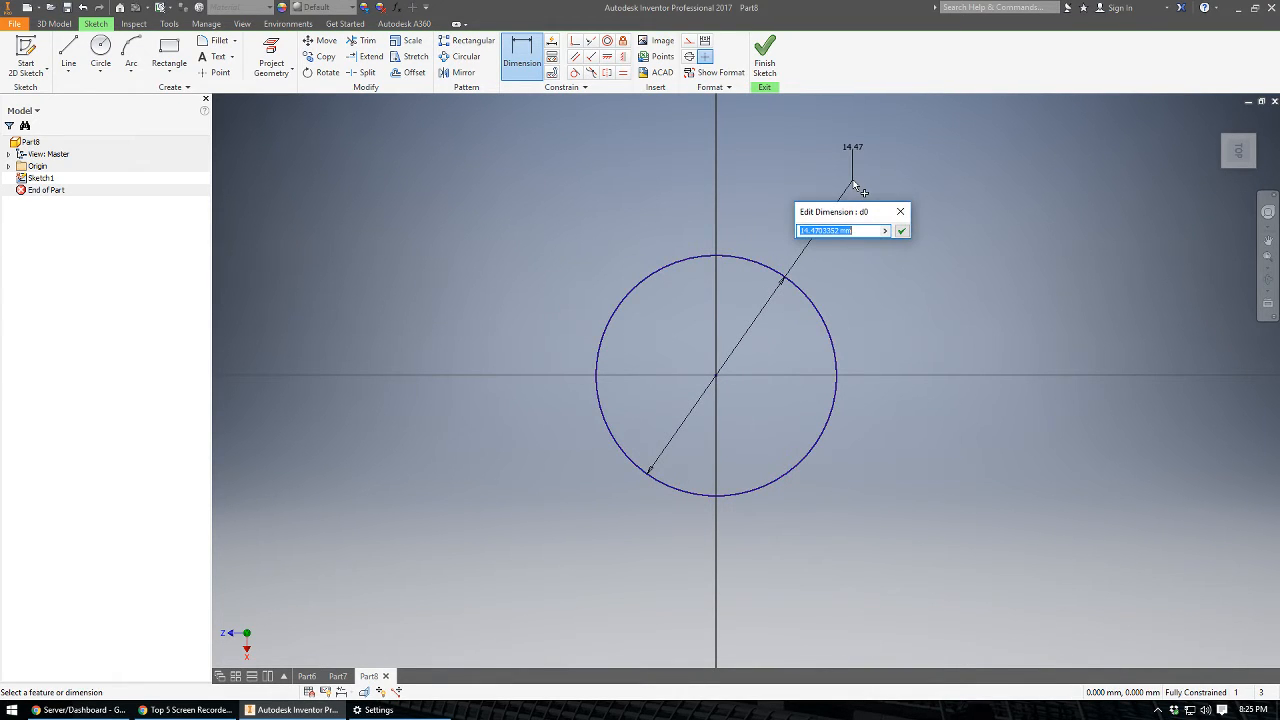
{"action": "type", "text": "60"}
{"action": "key", "text": "Return"}
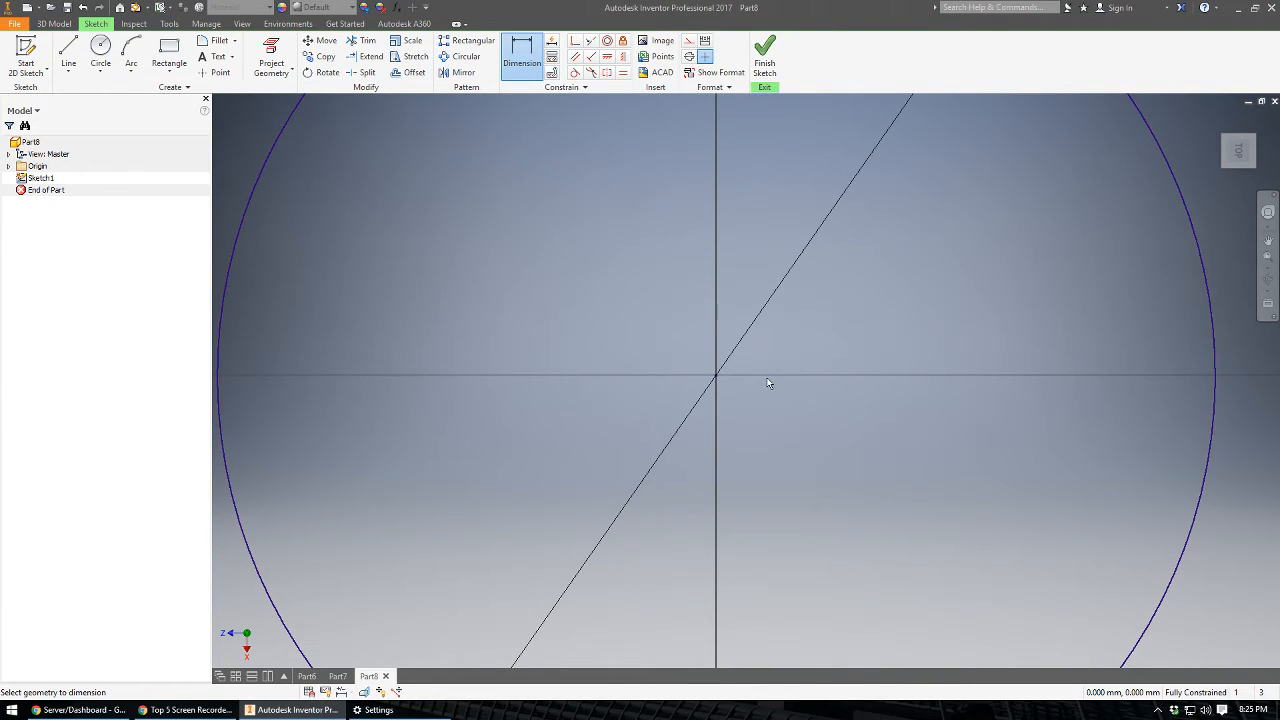
{"action": "scroll", "coordinate": [768, 383], "scroll_direction": "down", "scroll_amount": 6}
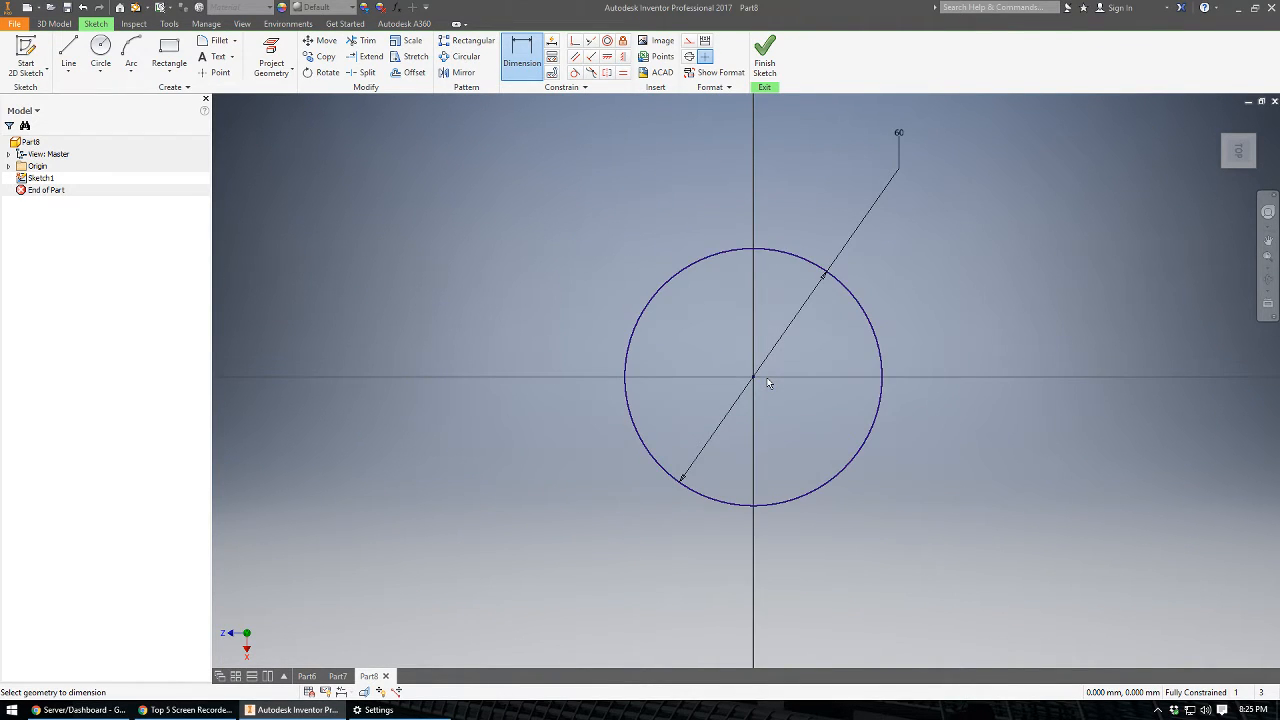
{"action": "scroll", "coordinate": [768, 383], "scroll_direction": "up", "scroll_amount": 4}
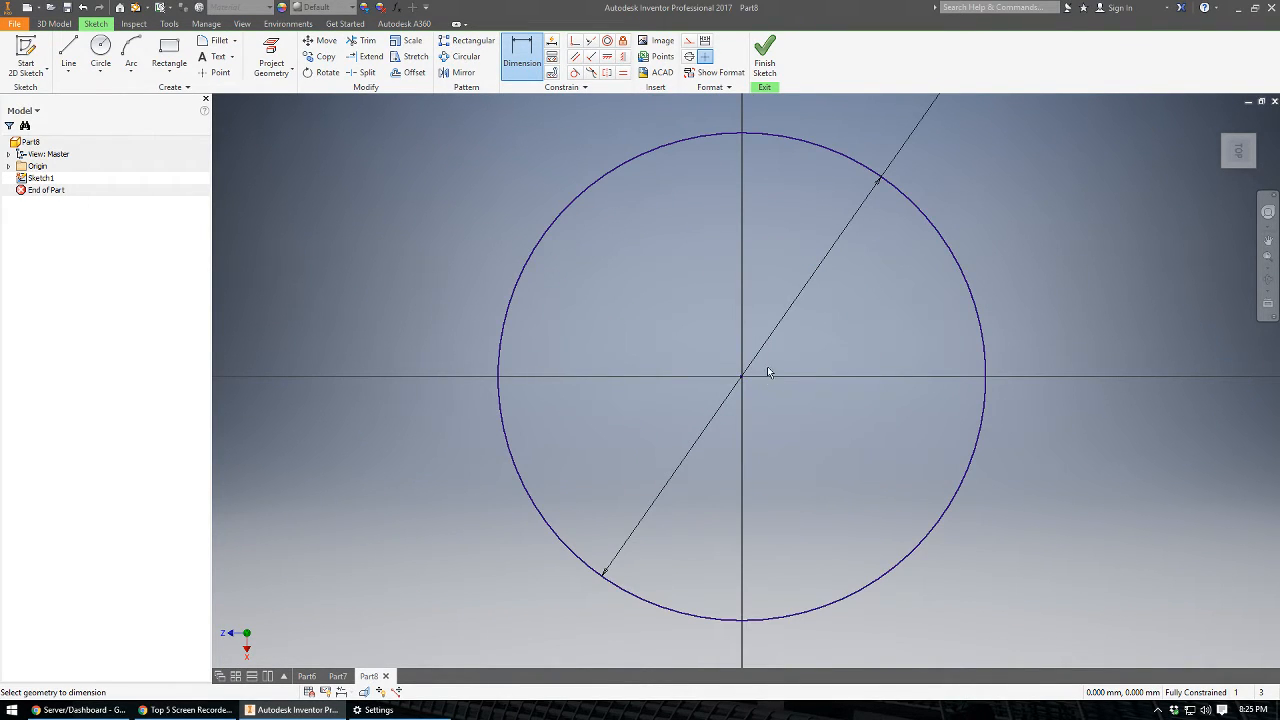
{"action": "mouse_move", "coordinate": [767, 367]}
{"action": "middle_mouse_down"}
{"action": "mouse_move", "coordinate": [632, 397]}
{"action": "mouse_move", "coordinate": [646, 374]}
{"action": "mouse_move", "coordinate": [640, 398]}
{"action": "mouse_move", "coordinate": [673, 398]}
{"action": "middle_mouse_up"}
{"action": "scroll", "coordinate": [646, 374], "scroll_direction": "up", "scroll_amount": 4}
{"action": "scroll", "coordinate": [646, 374], "scroll_direction": "down", "scroll_amount": 6}
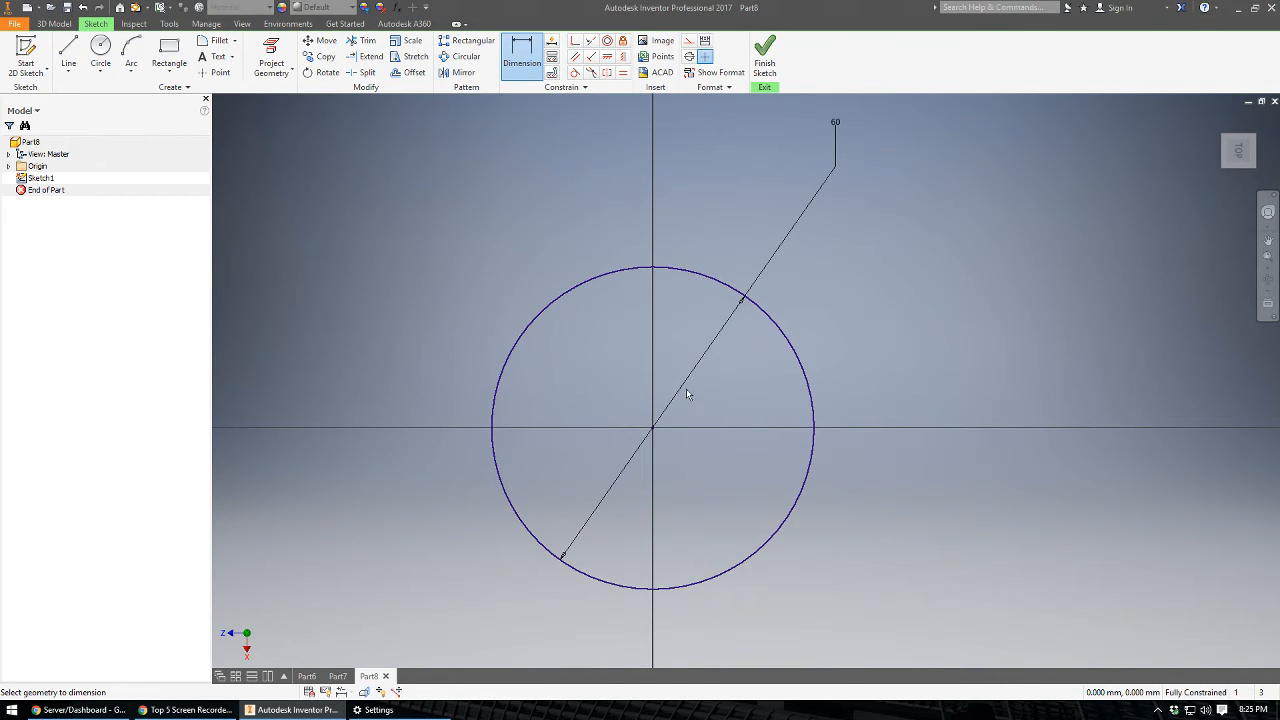
{"action": "left_click", "coordinate": [764, 62]}
Extrude the circle profile upward 80 mm with a taper of -8 degrees.
{"action": "scroll", "coordinate": [775, 348], "scroll_direction": "up", "scroll_amount": 1}
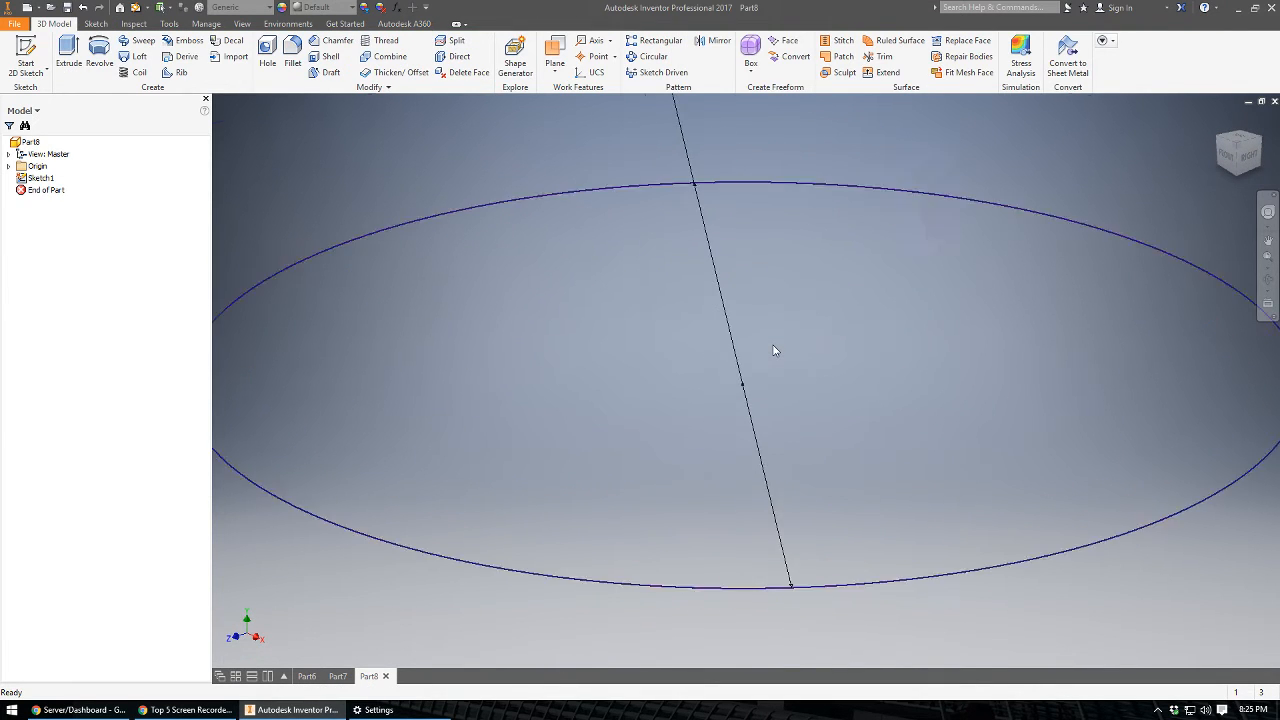
{"action": "scroll", "coordinate": [775, 348], "scroll_direction": "down", "scroll_amount": 6}
{"action": "middle_click_drag", "start_coordinate": [765, 352], "coordinate": [578, 455]}
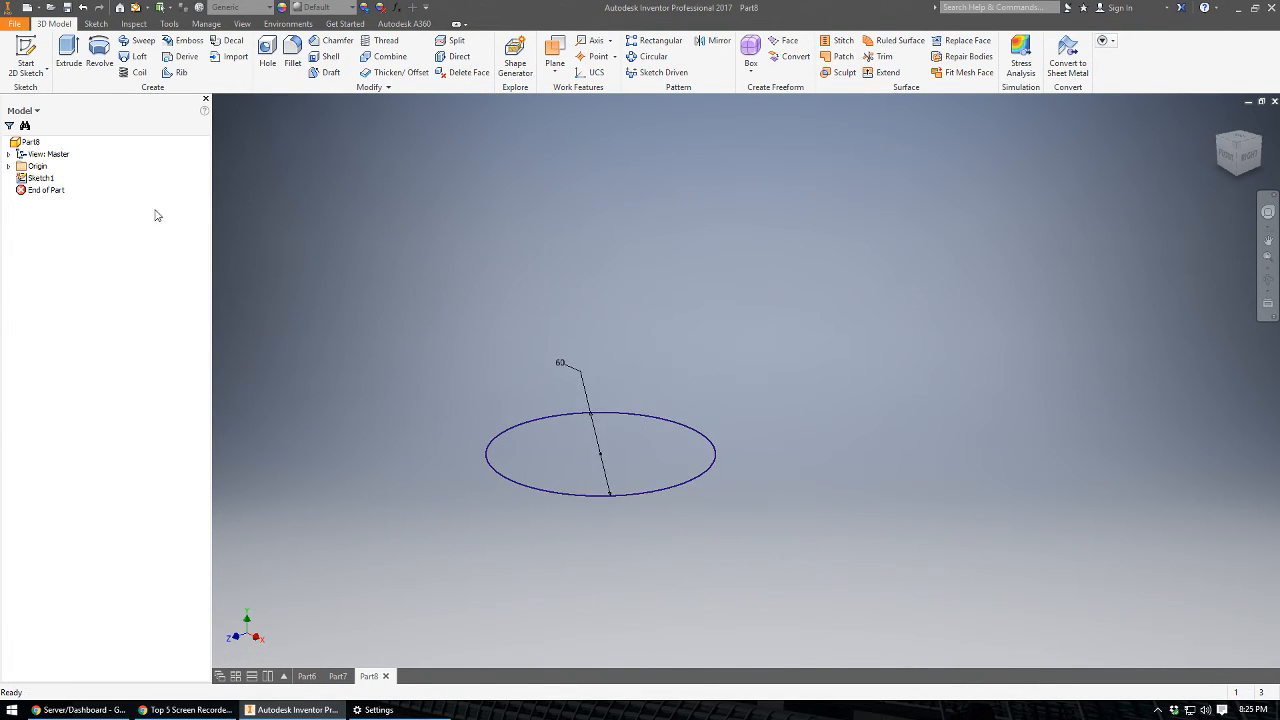
{"action": "left_click", "coordinate": [72, 53]}
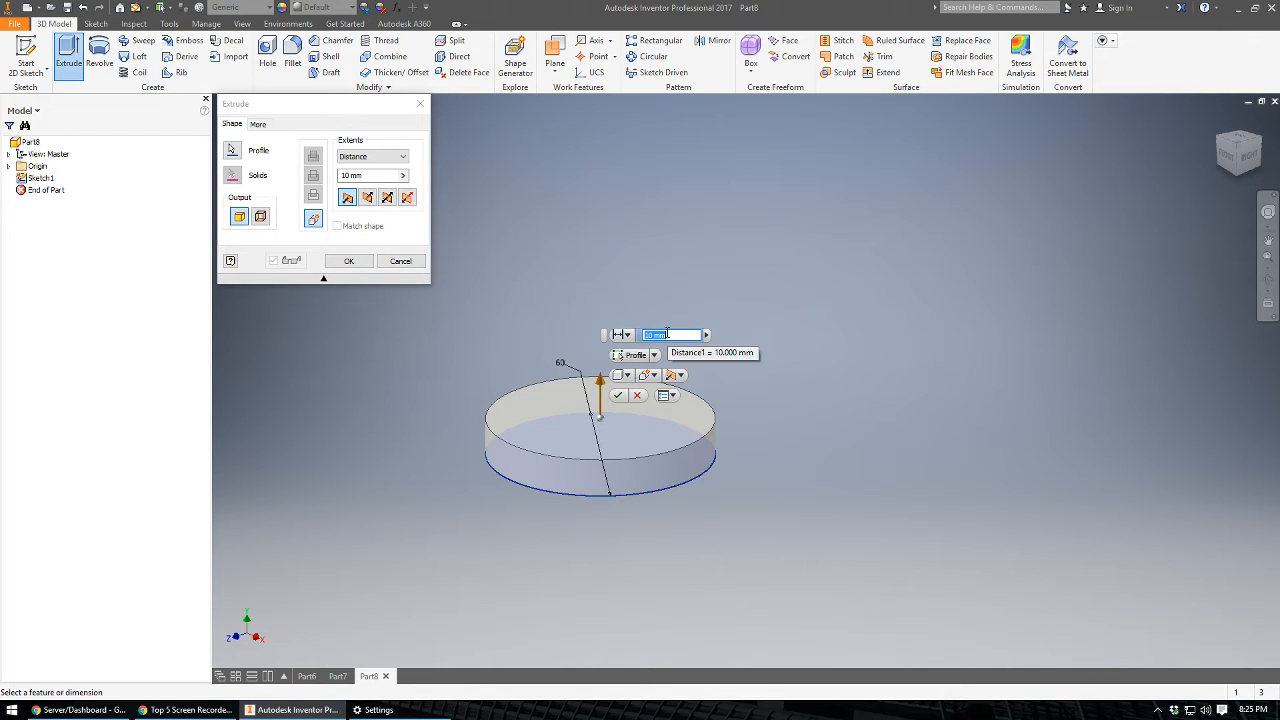
{"action": "left_click", "coordinate": [372, 174]}
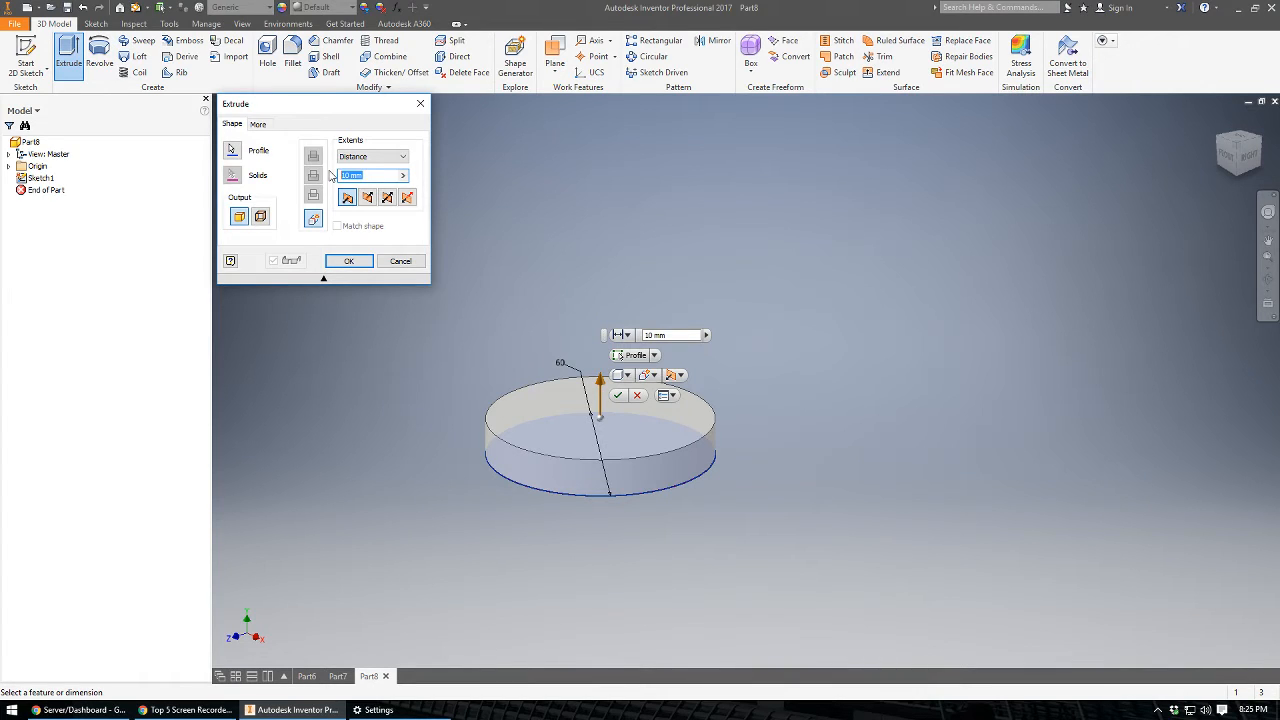
{"action": "type", "text": "80"}
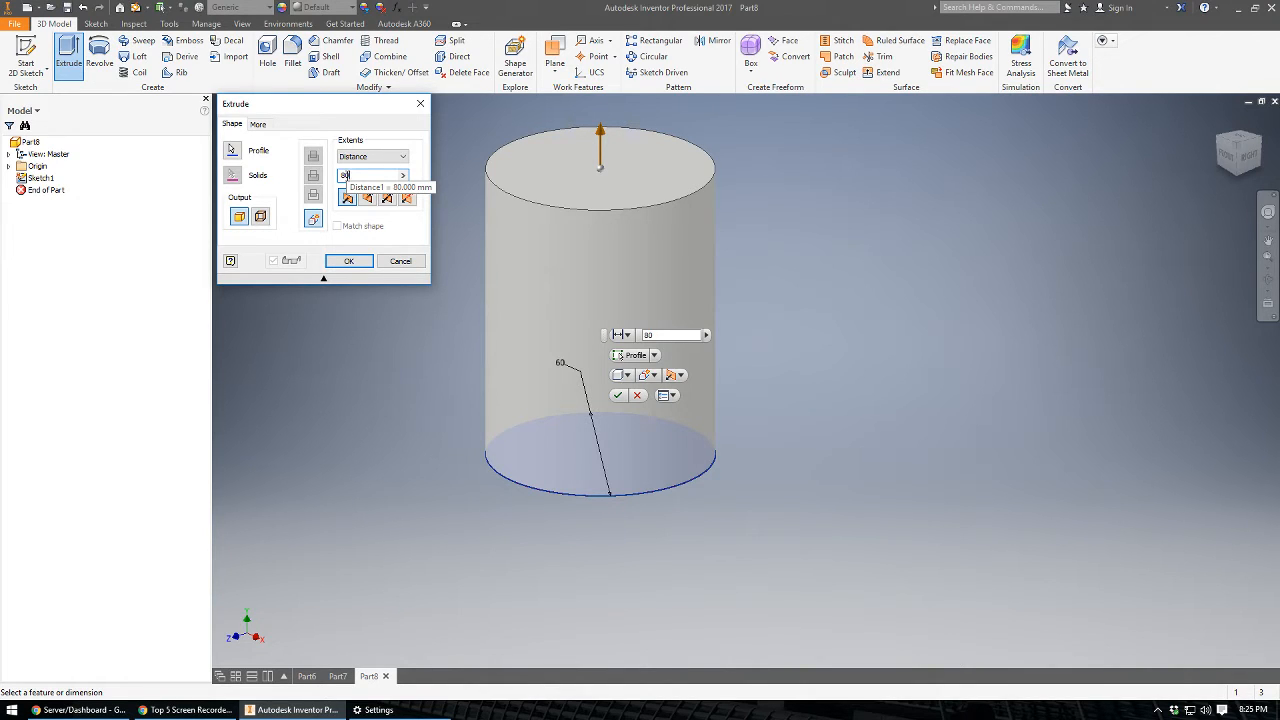
{"action": "left_click", "coordinate": [257, 124]}
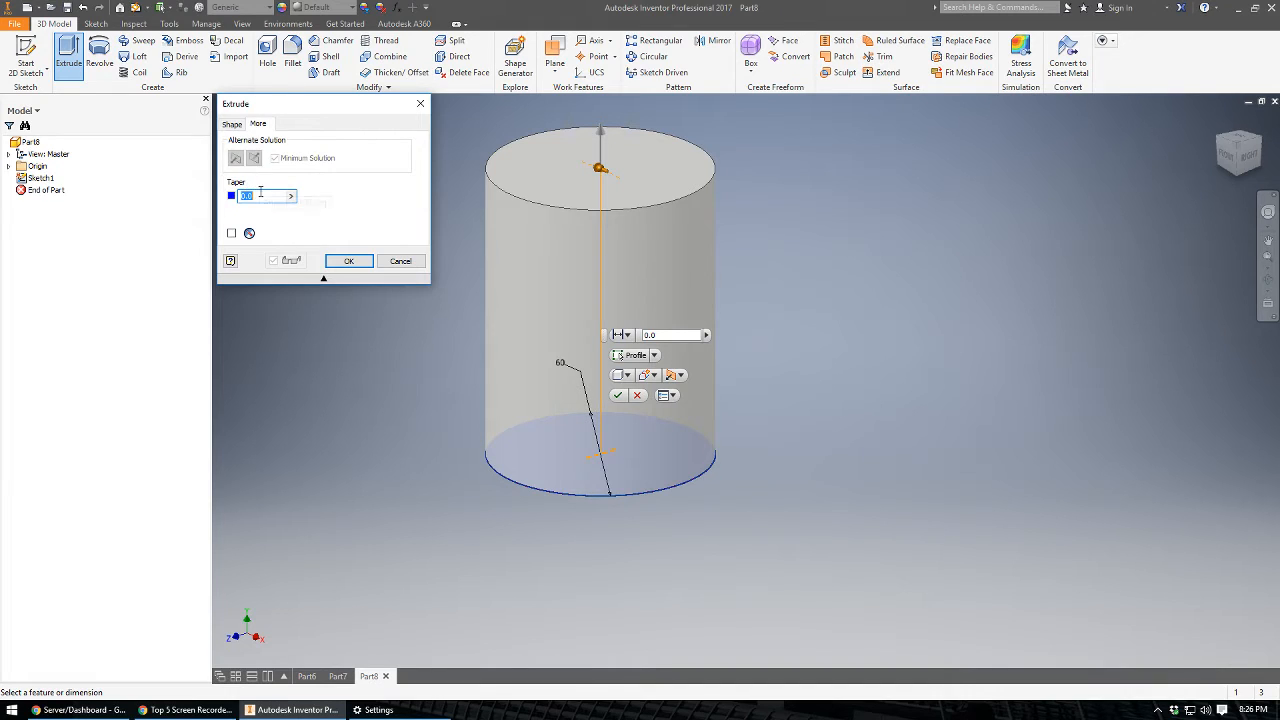
{"action": "type", "text": "-8"}
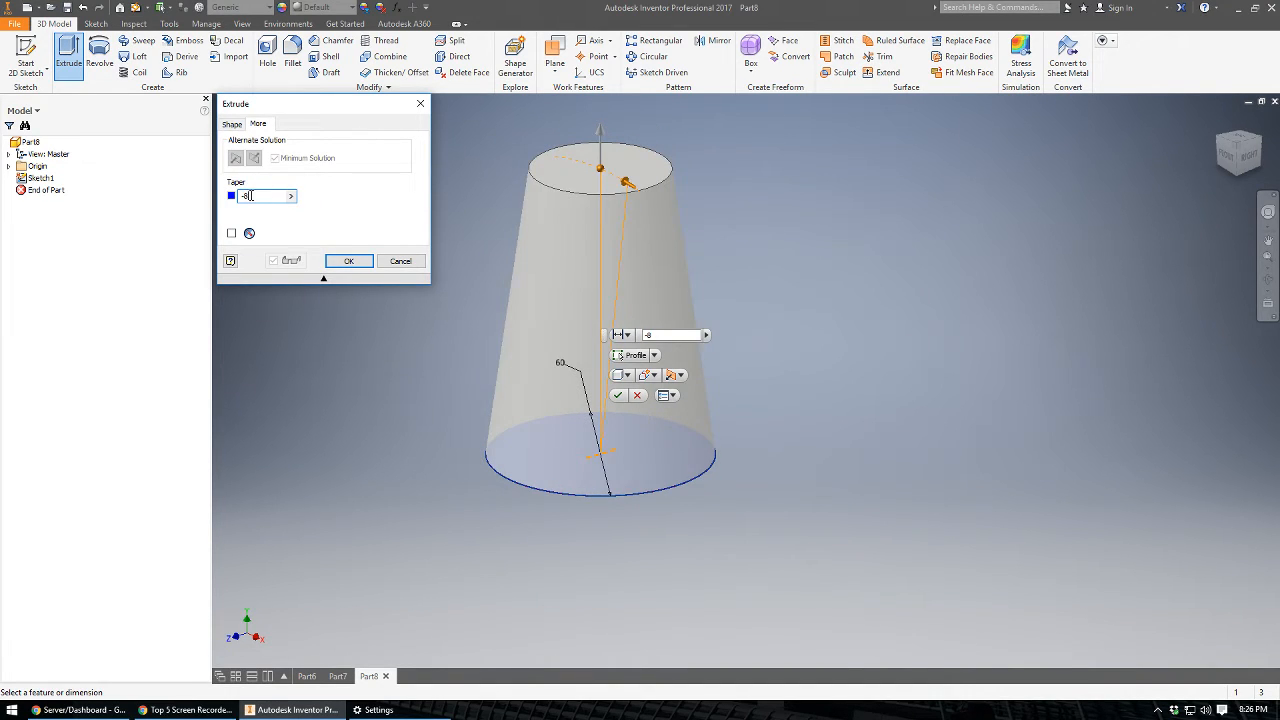
{"action": "left_click", "coordinate": [349, 261]}
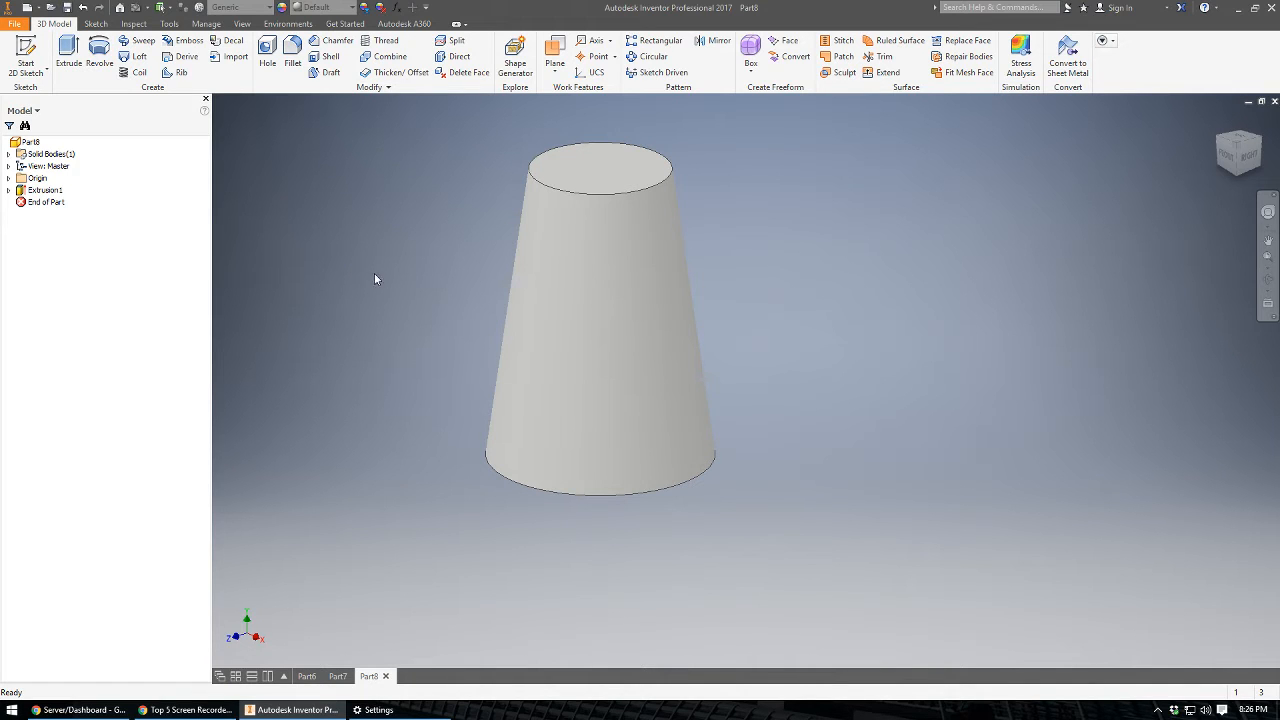
Shell the tapered body to a 1.5 mm wall thickness, removing the large bottom face.
{"action": "key", "text": "F4"}
{"action": "left_click_drag", "start_coordinate": [474, 377], "coordinate": [527, 150]}
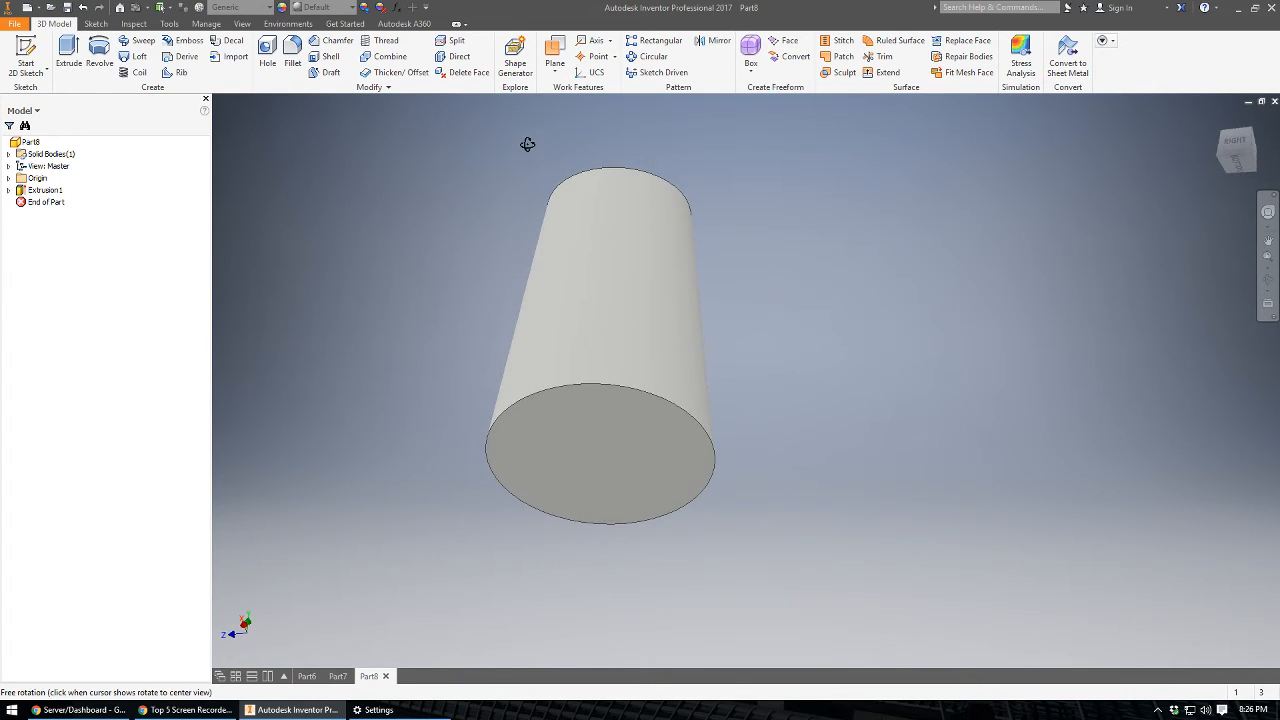
{"action": "key", "text": "Escape"}
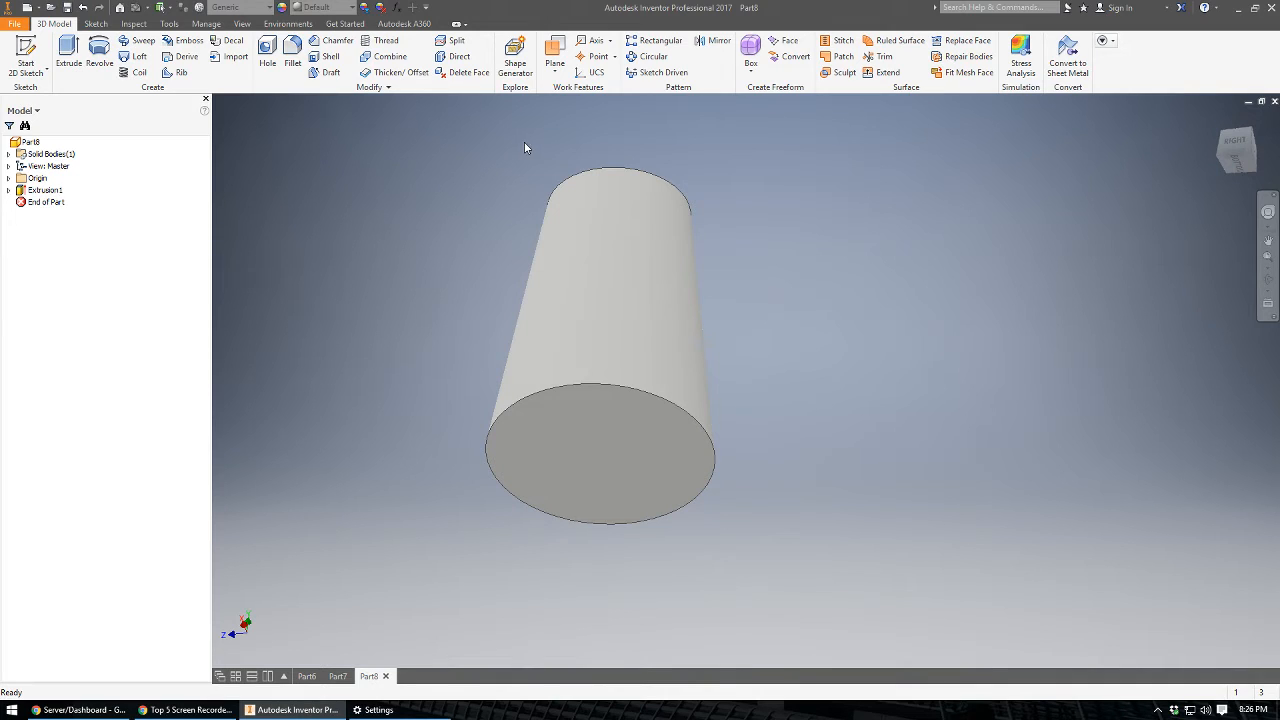
{"action": "left_click", "coordinate": [330, 58]}
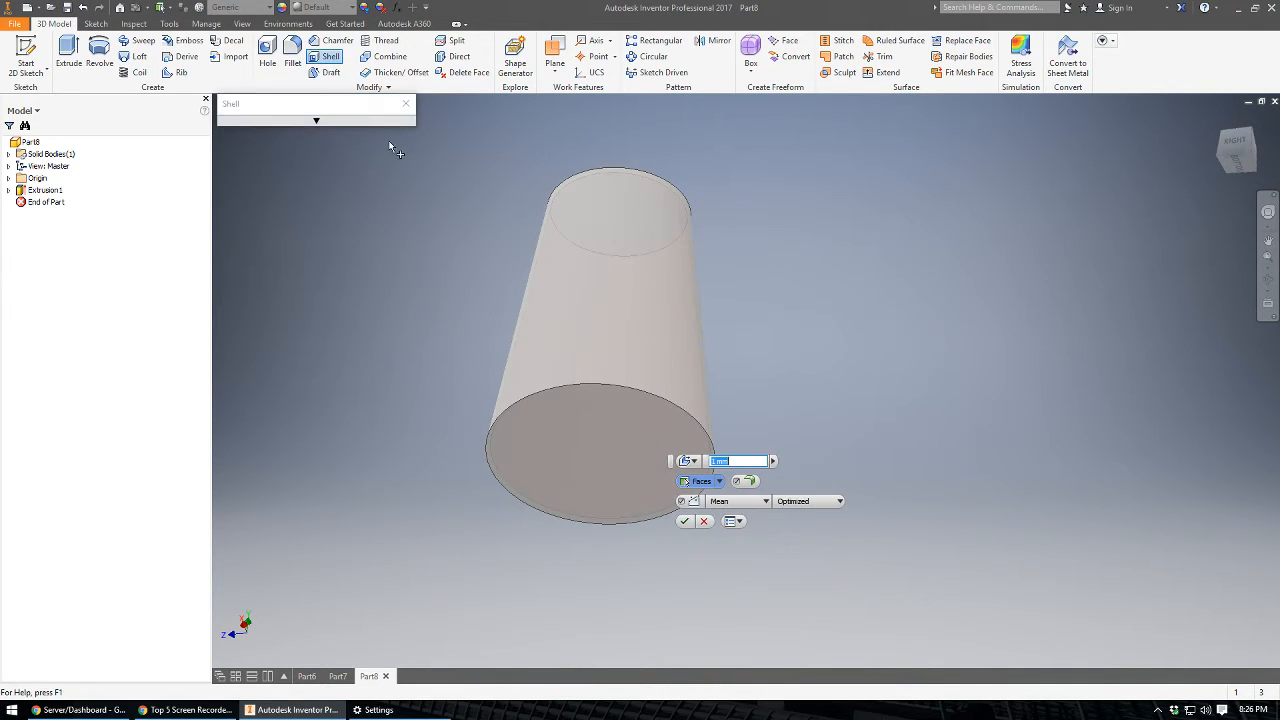
{"action": "left_click", "coordinate": [587, 459]}
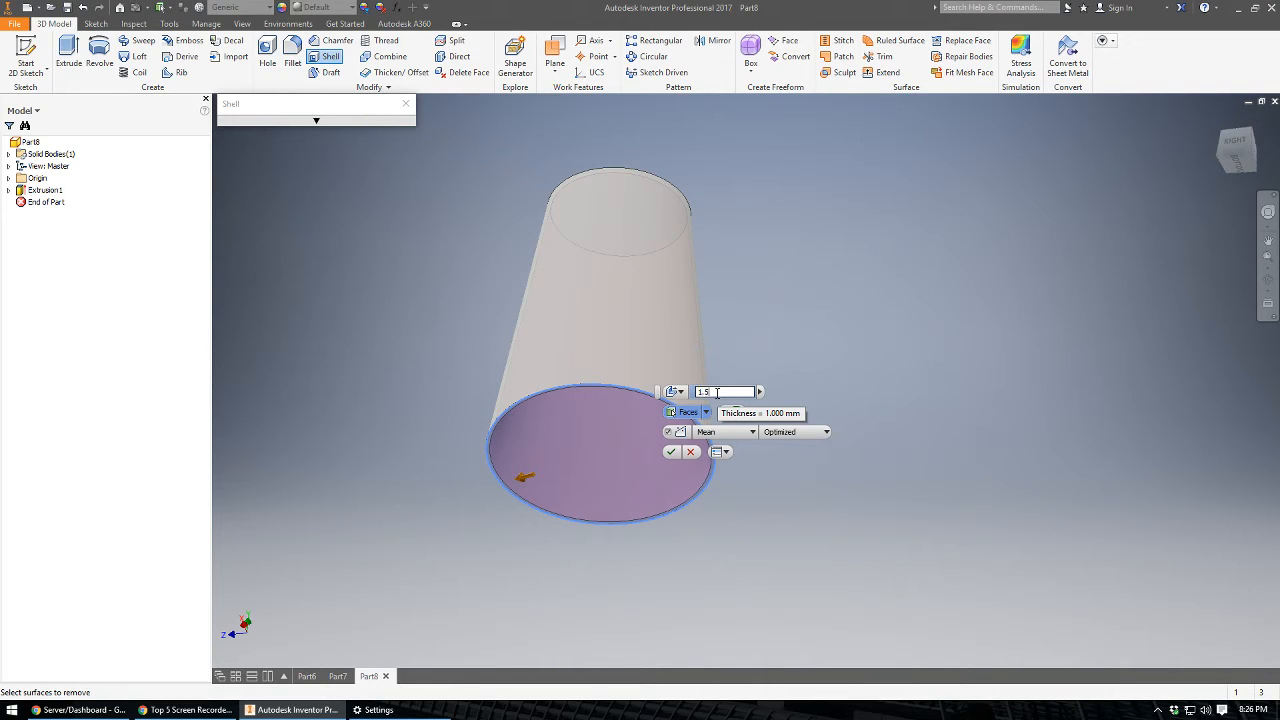
{"action": "key", "text": "Return"}
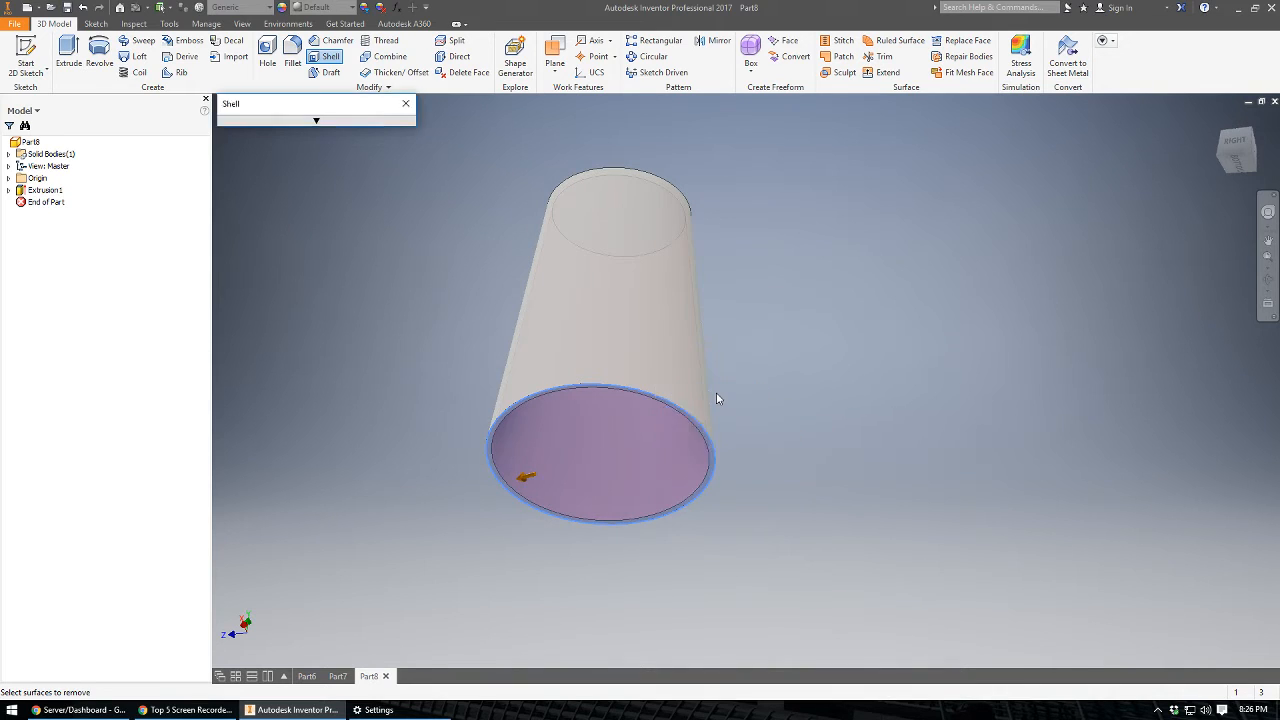
Sketch a circle about 20 mm in diameter centred on the tapered body's small top face and finish the sketch.
{"action": "middle_click_drag", "start_coordinate": [716, 399], "coordinate": [543, 552], "text": "shift"}
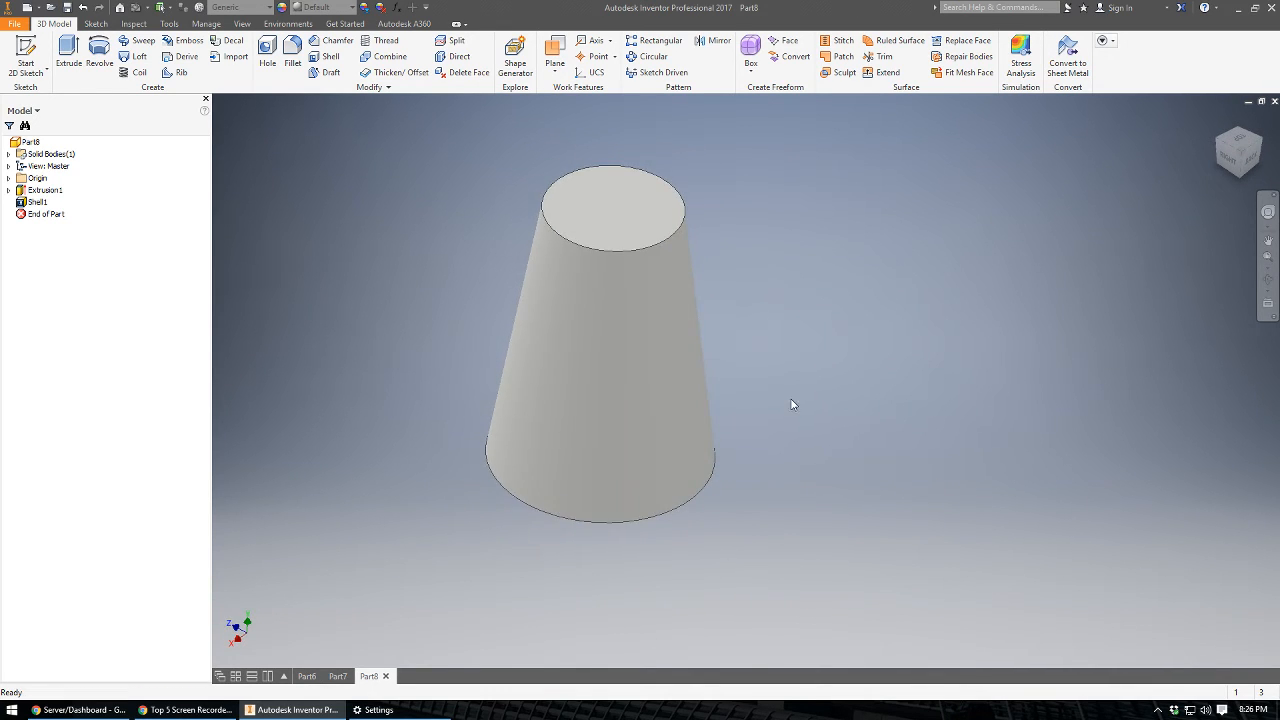
{"action": "middle_click_drag", "start_coordinate": [790, 400], "coordinate": [741, 430]}
{"action": "mouse_move", "coordinate": [668, 396]}
{"action": "middle_mouse_down", "text": "shift"}
{"action": "mouse_move", "coordinate": [671, 357]}
{"action": "mouse_move", "coordinate": [657, 380]}
{"action": "middle_mouse_up", "text": "shift"}
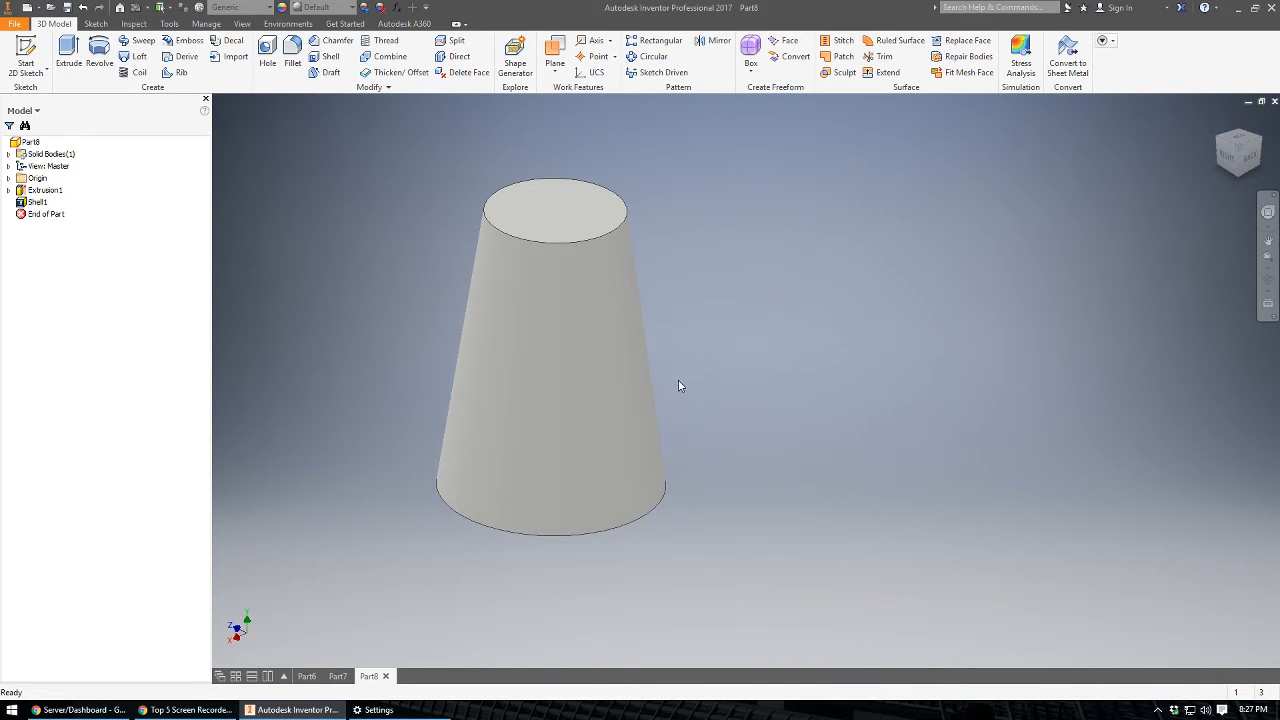
{"action": "middle_click_drag", "start_coordinate": [413, 180], "coordinate": [413, 187], "text": "shift"}
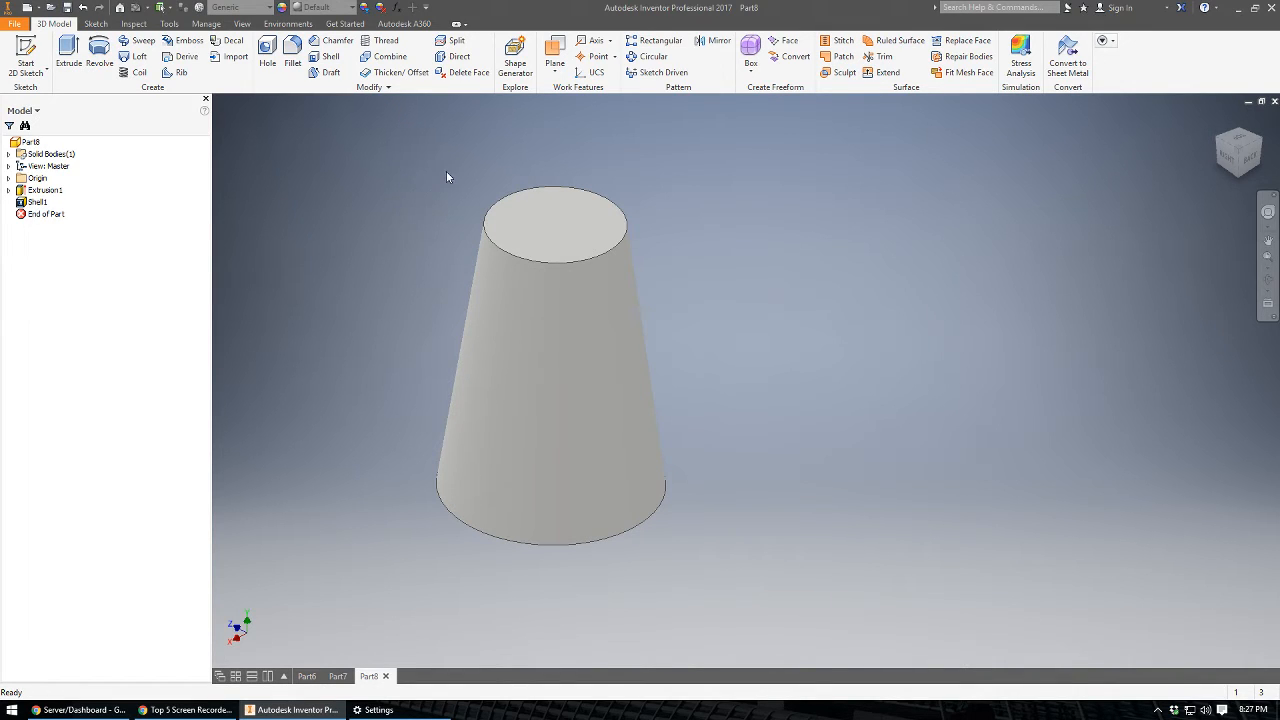
{"action": "left_click", "coordinate": [44, 48]}
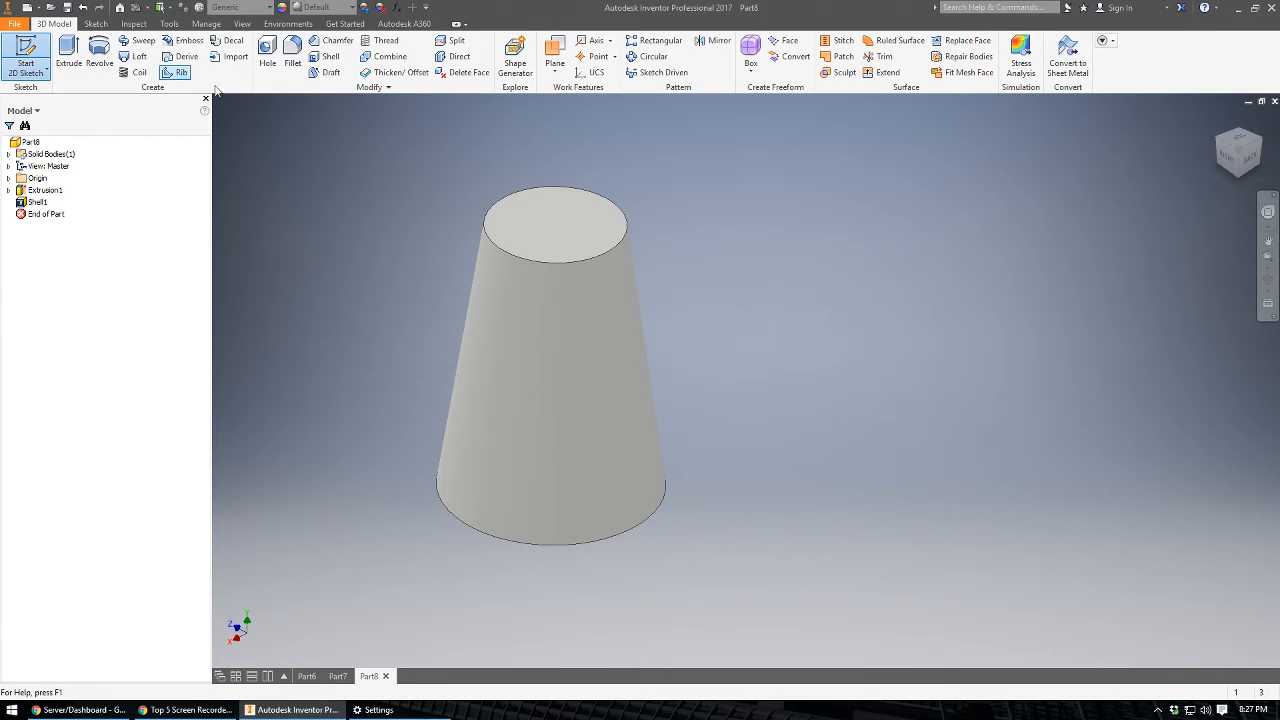
{"action": "left_click", "coordinate": [545, 233]}
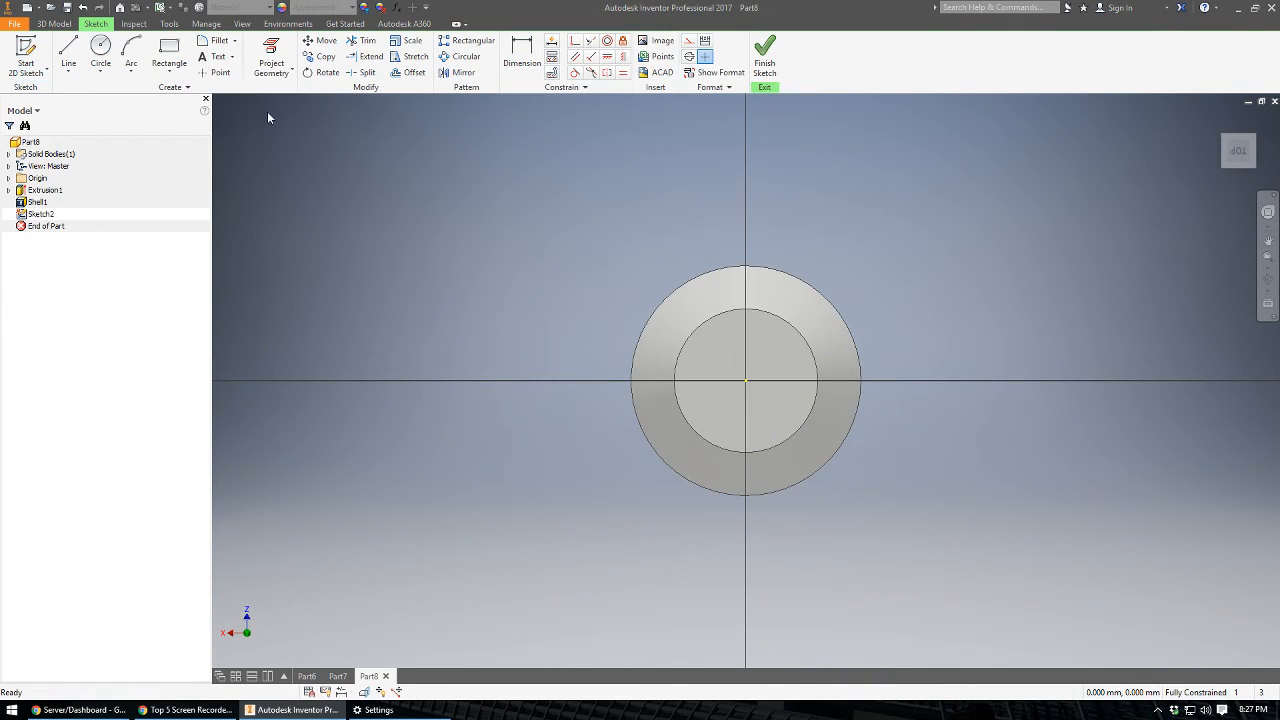
{"action": "left_click", "coordinate": [100, 50]}
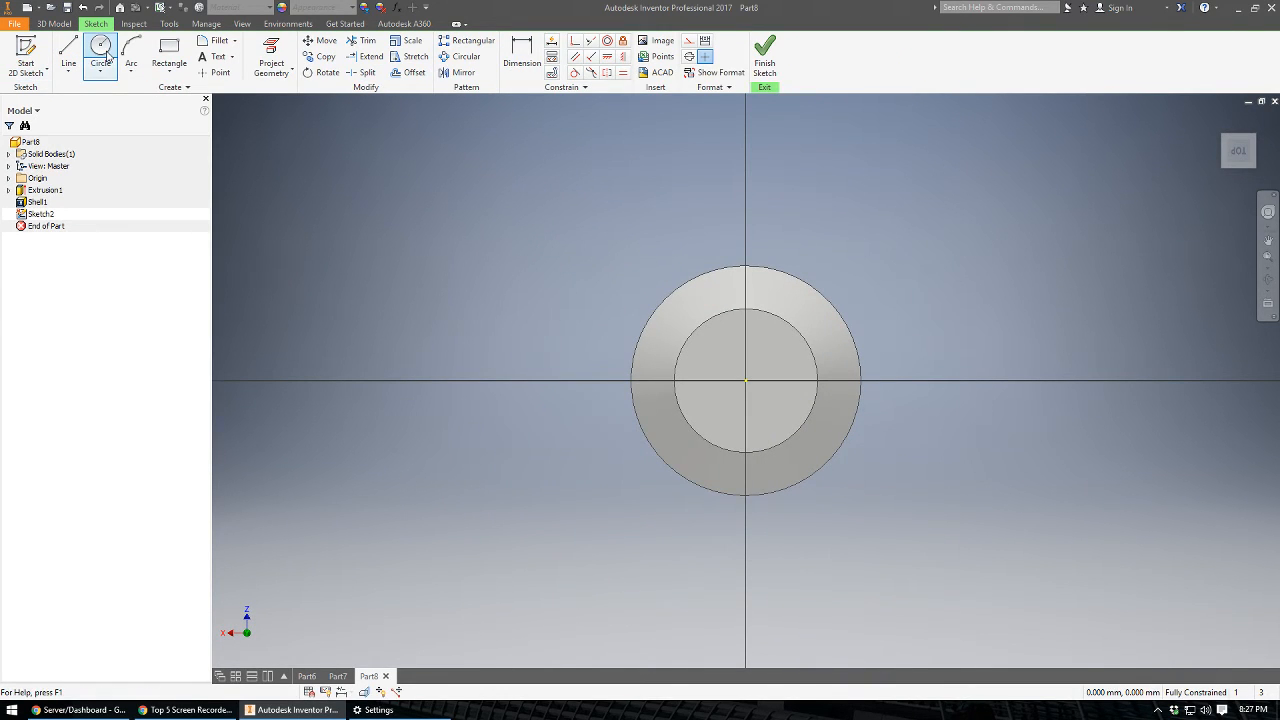
{"action": "left_click", "coordinate": [745, 380]}
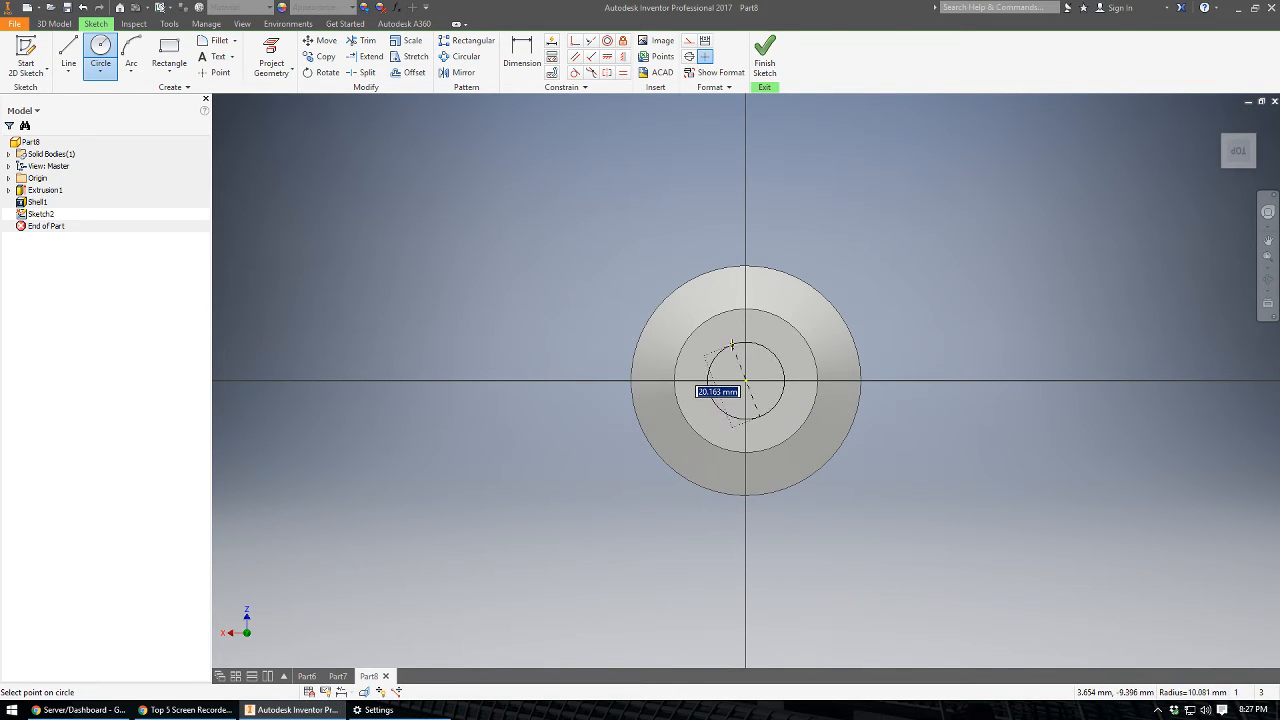
{"action": "left_click", "coordinate": [738, 341]}
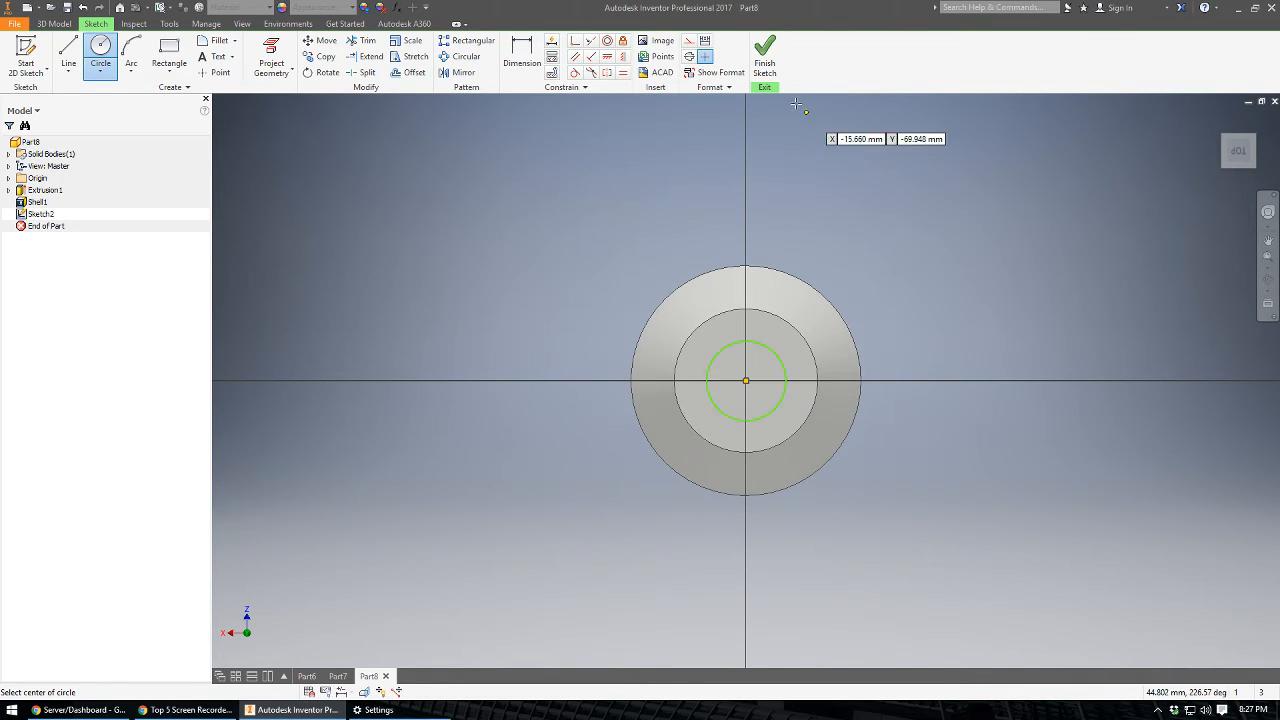
{"action": "left_click", "coordinate": [764, 66]}
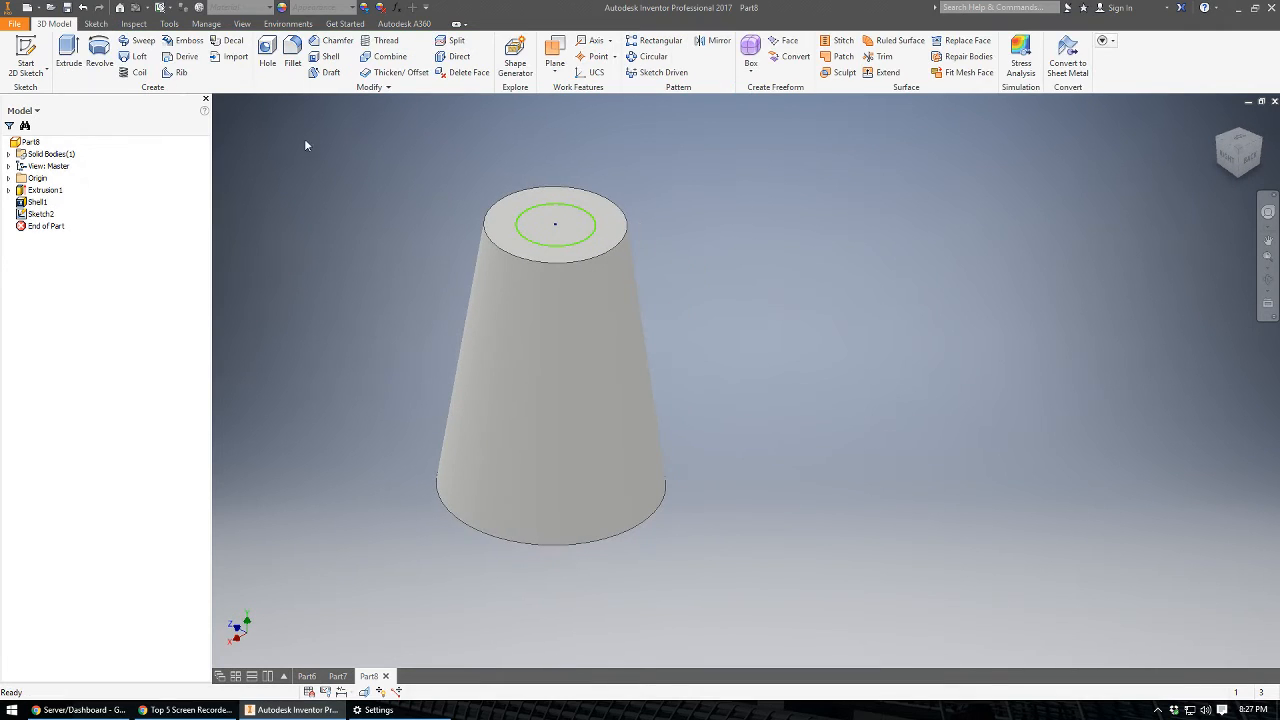
Extrude the circle as a cut 80 mm downward to open a hole in the body's small top face.
{"action": "left_click", "coordinate": [68, 52]}
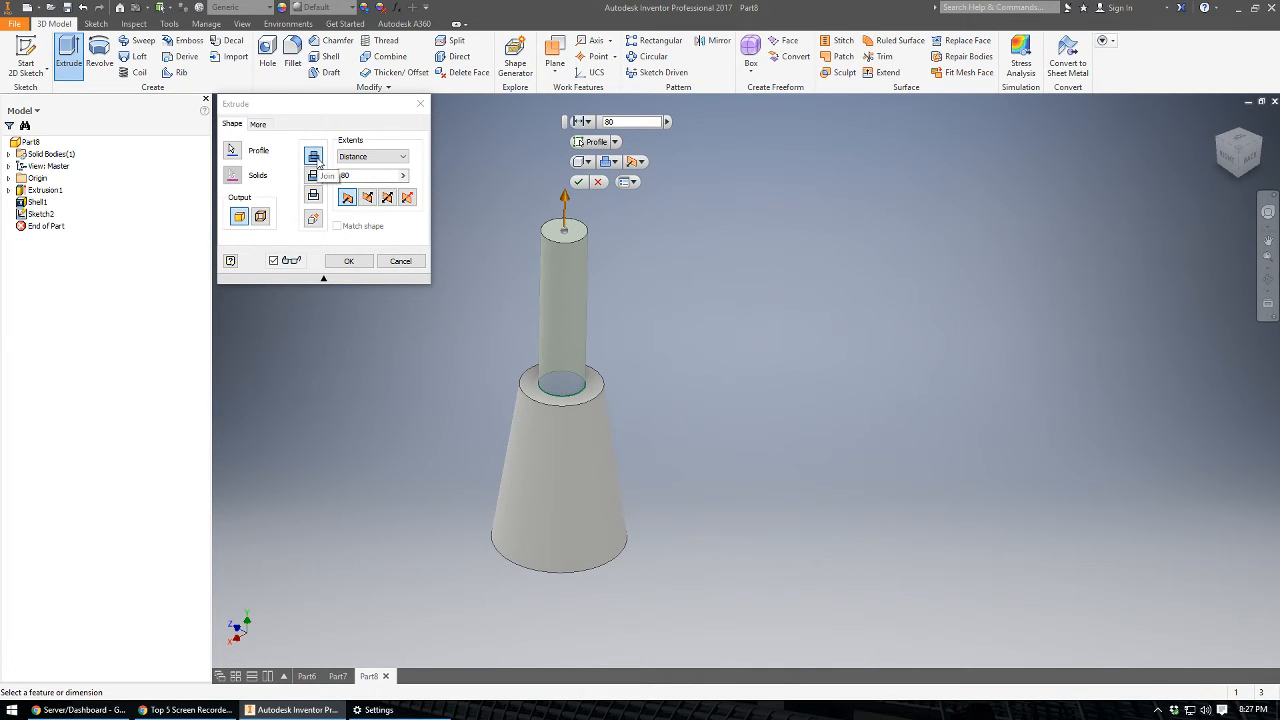
{"action": "left_click", "coordinate": [314, 176]}
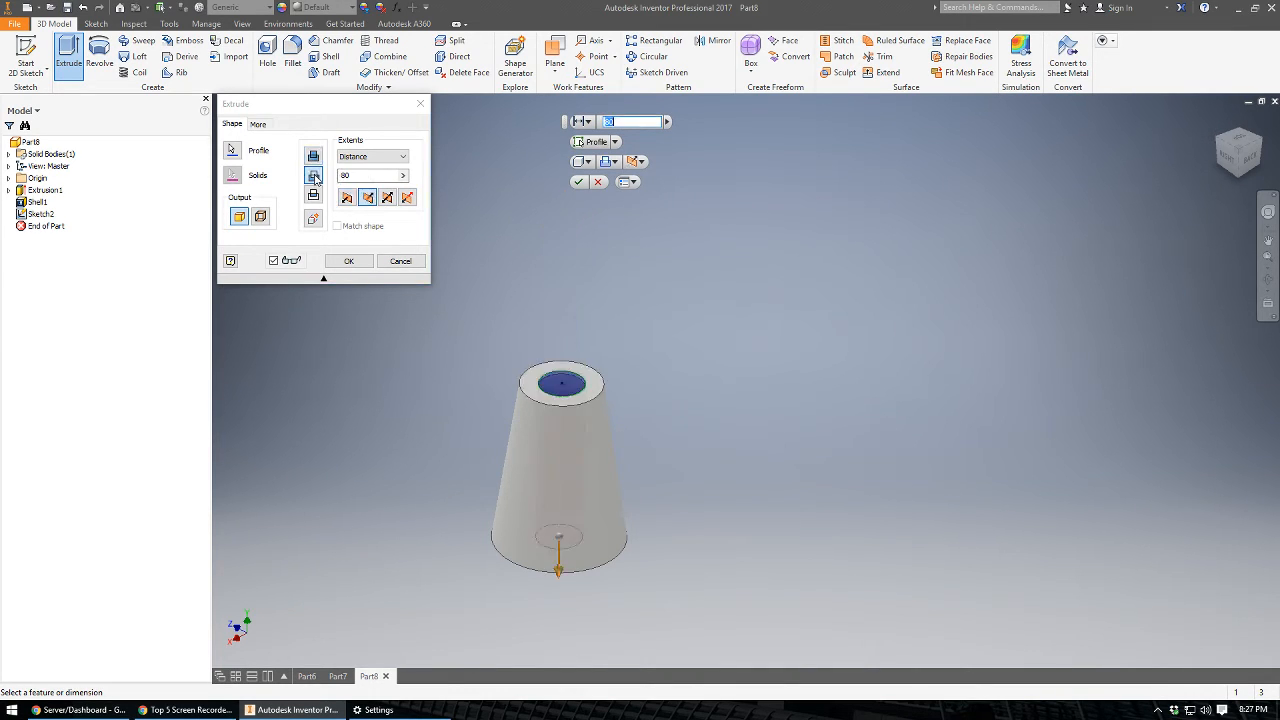
{"action": "left_click", "coordinate": [349, 261]}
{"action": "middle_click_drag", "start_coordinate": [533, 324], "coordinate": [586, 293], "text": "shift"}
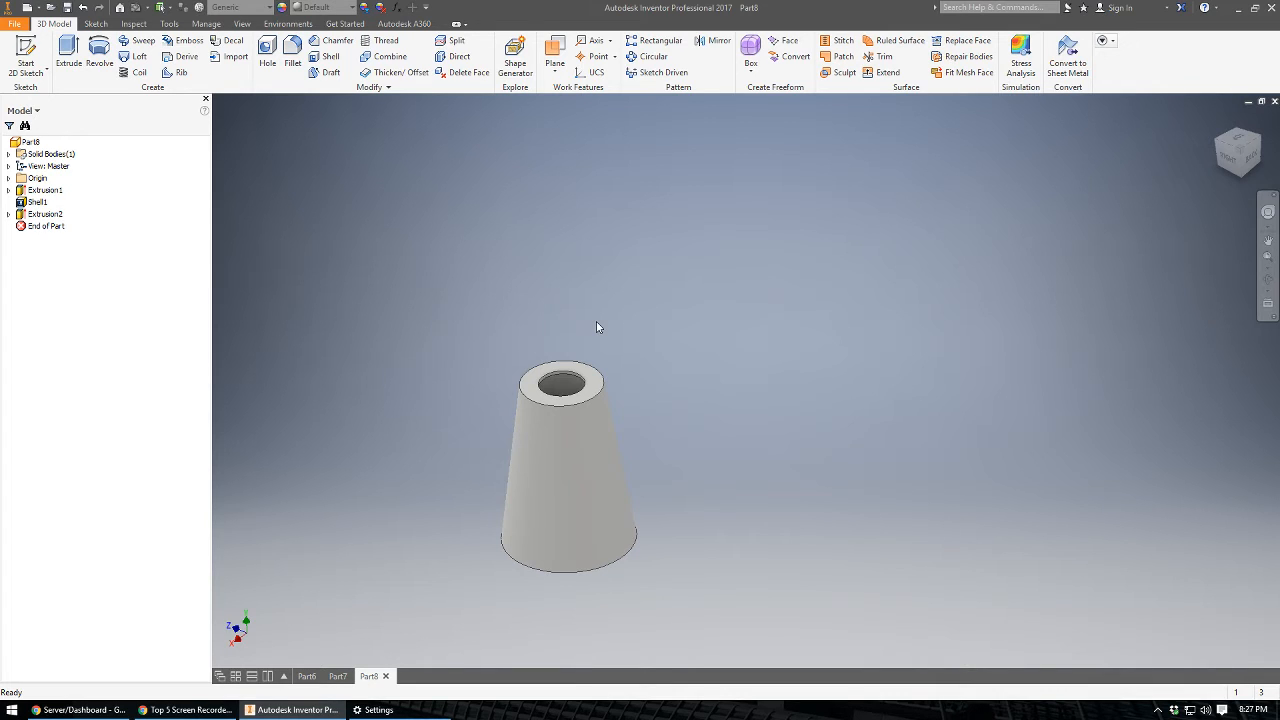
{"action": "middle_click_drag", "start_coordinate": [511, 403], "coordinate": [477, 315]}
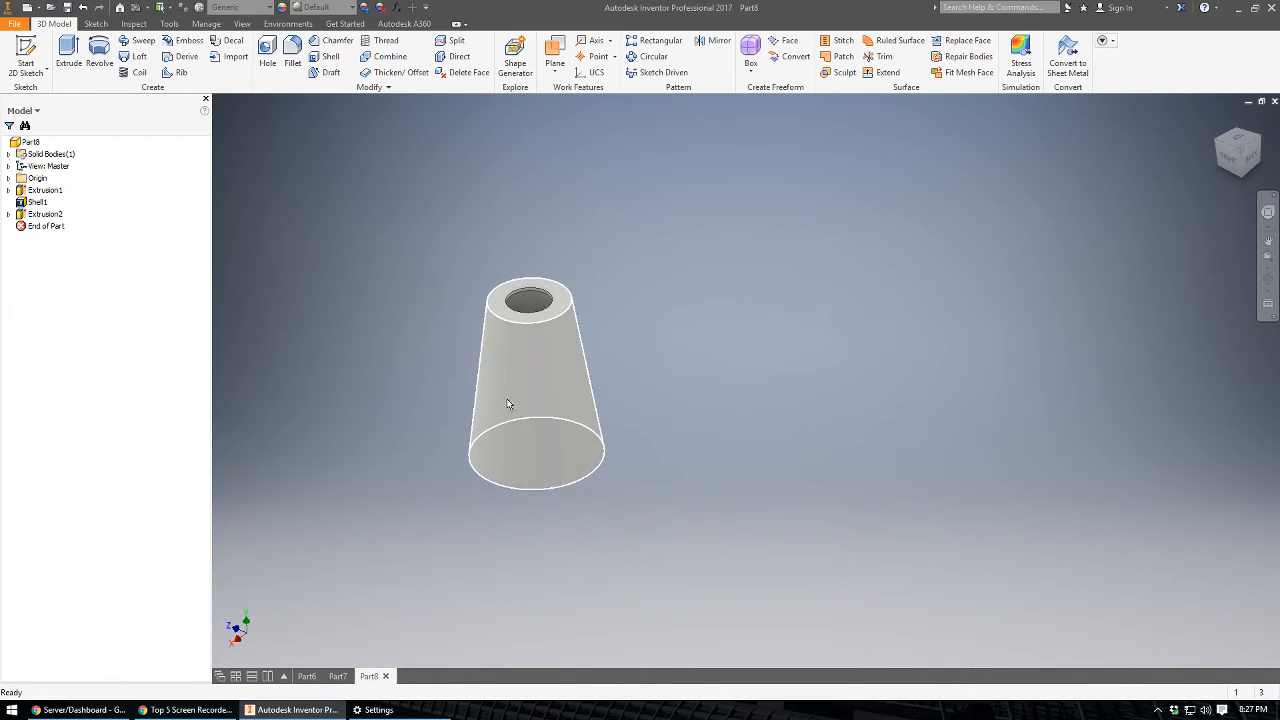
Create a work plane parallel to the YZ plane, offset 33 mm so it stands outside the tapered body.
{"action": "key", "text": "s"}
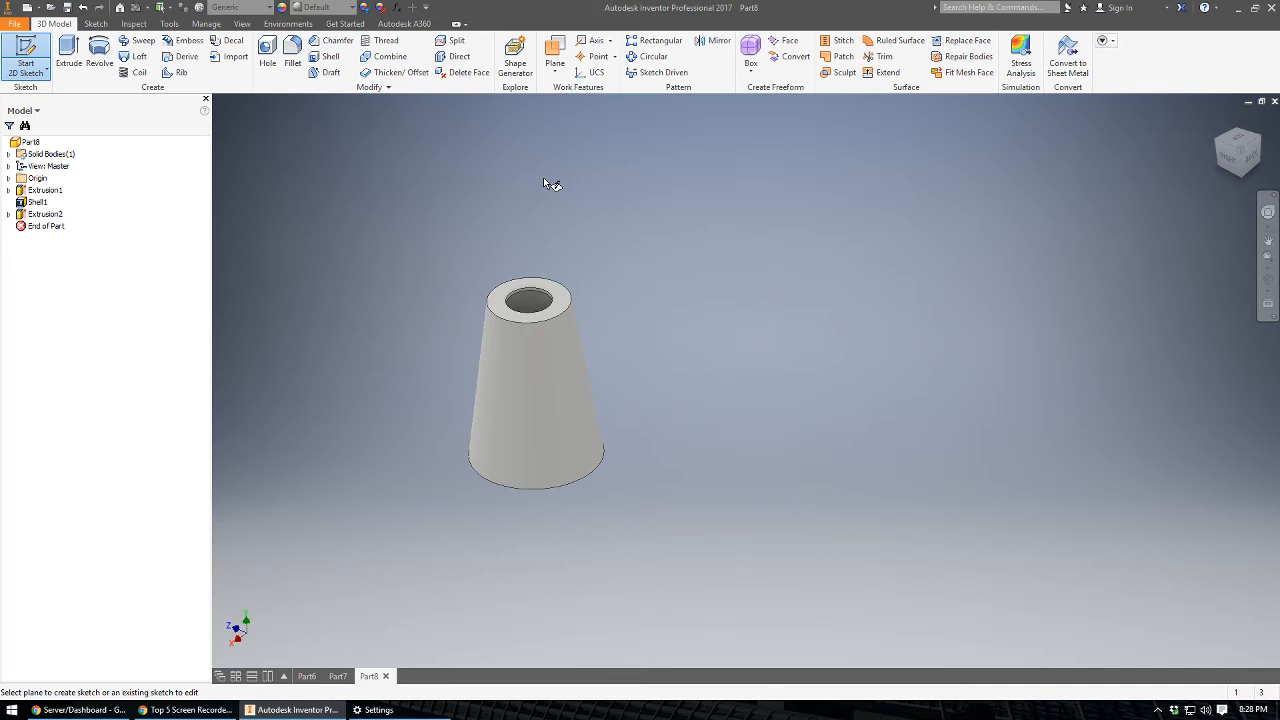
{"action": "key", "text": "Escape"}
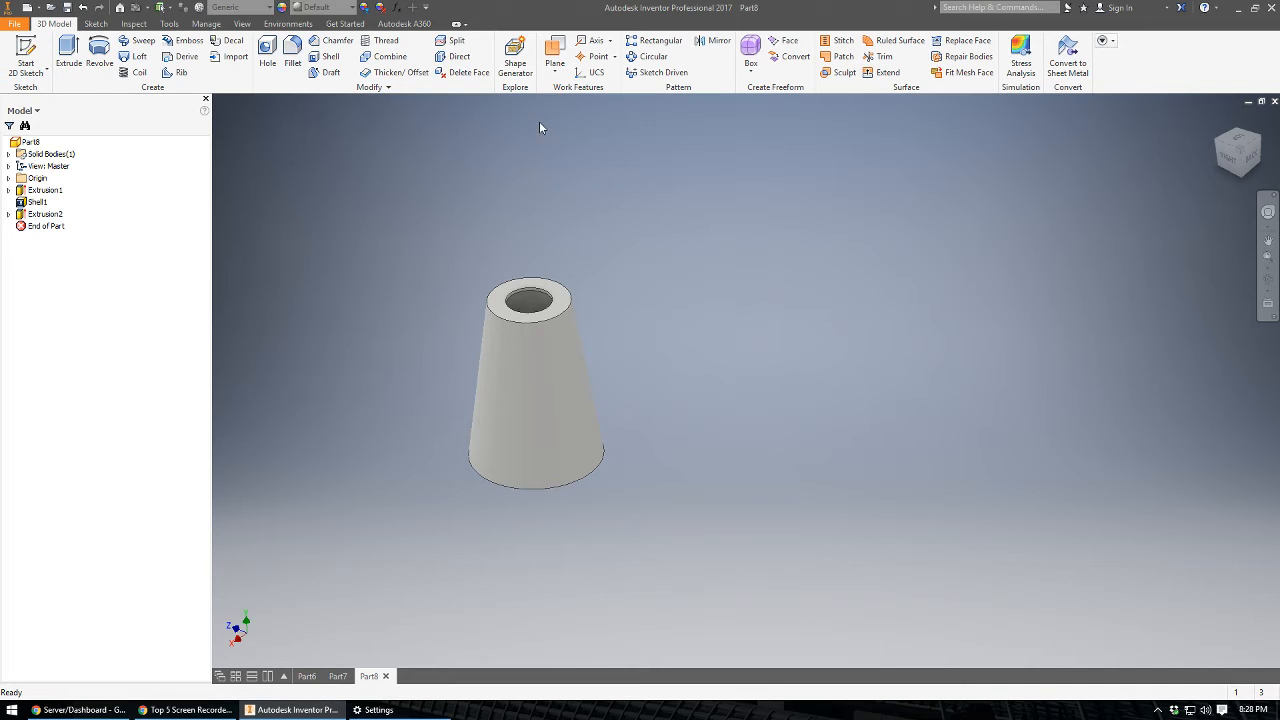
{"action": "left_click", "coordinate": [556, 52]}
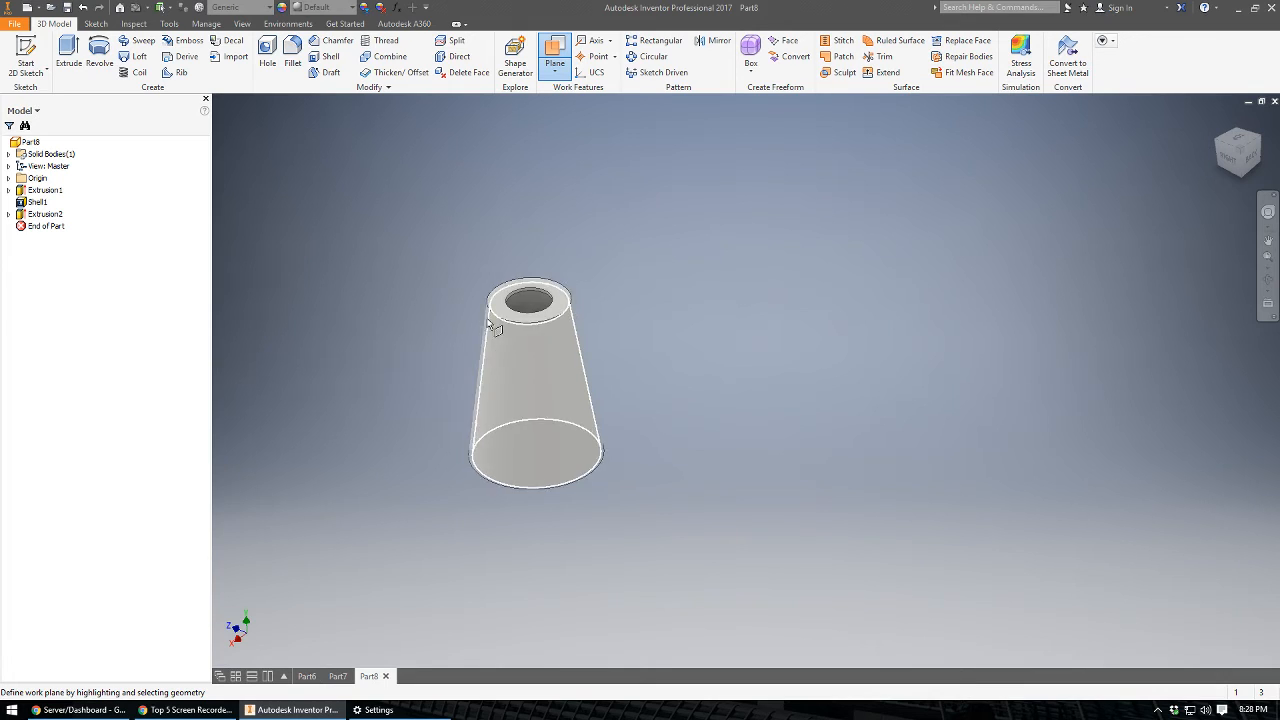
{"action": "left_click", "coordinate": [9, 178]}
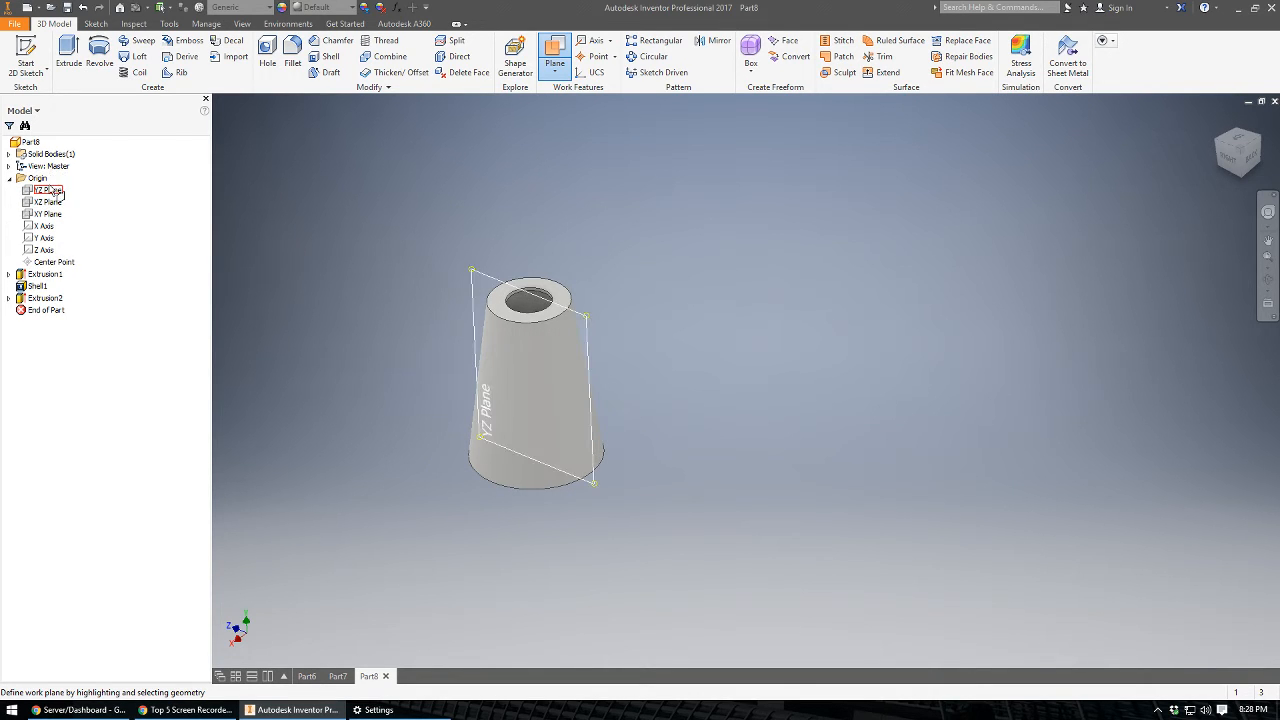
{"action": "left_click", "coordinate": [50, 190]}
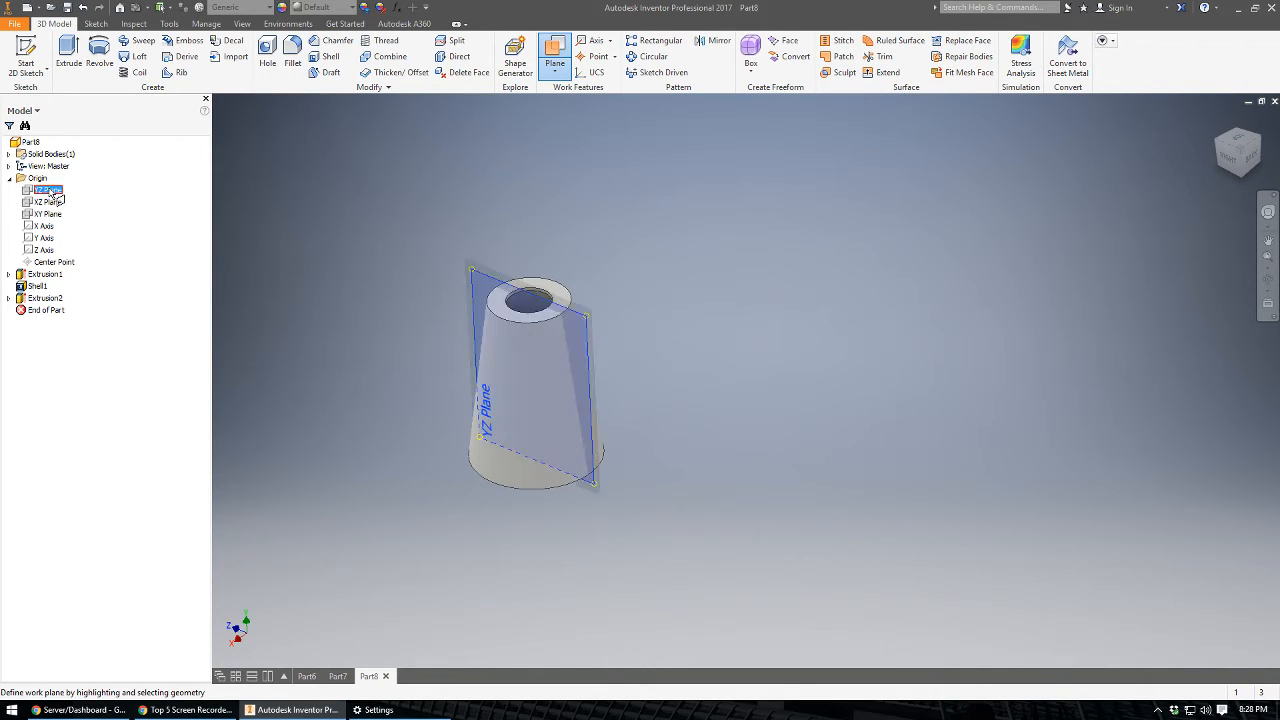
{"action": "left_click", "coordinate": [485, 337]}
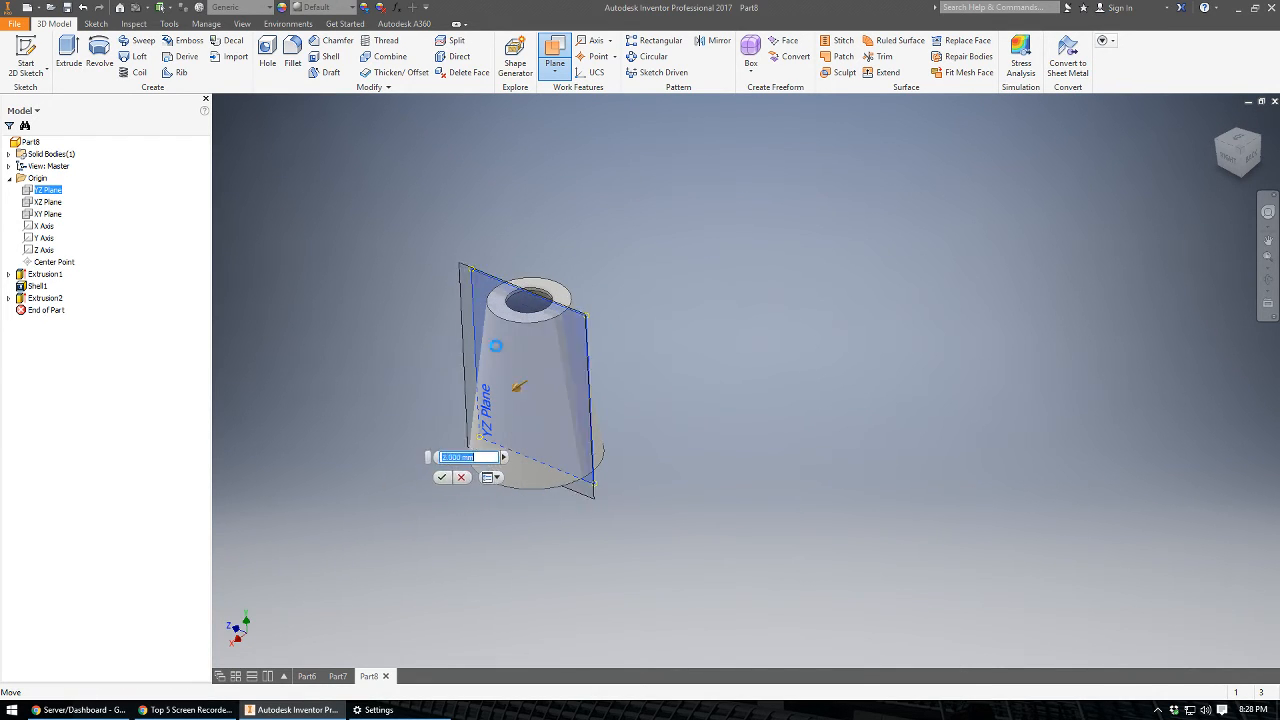
{"action": "left_click_drag", "start_coordinate": [518, 386], "coordinate": [457, 394]}
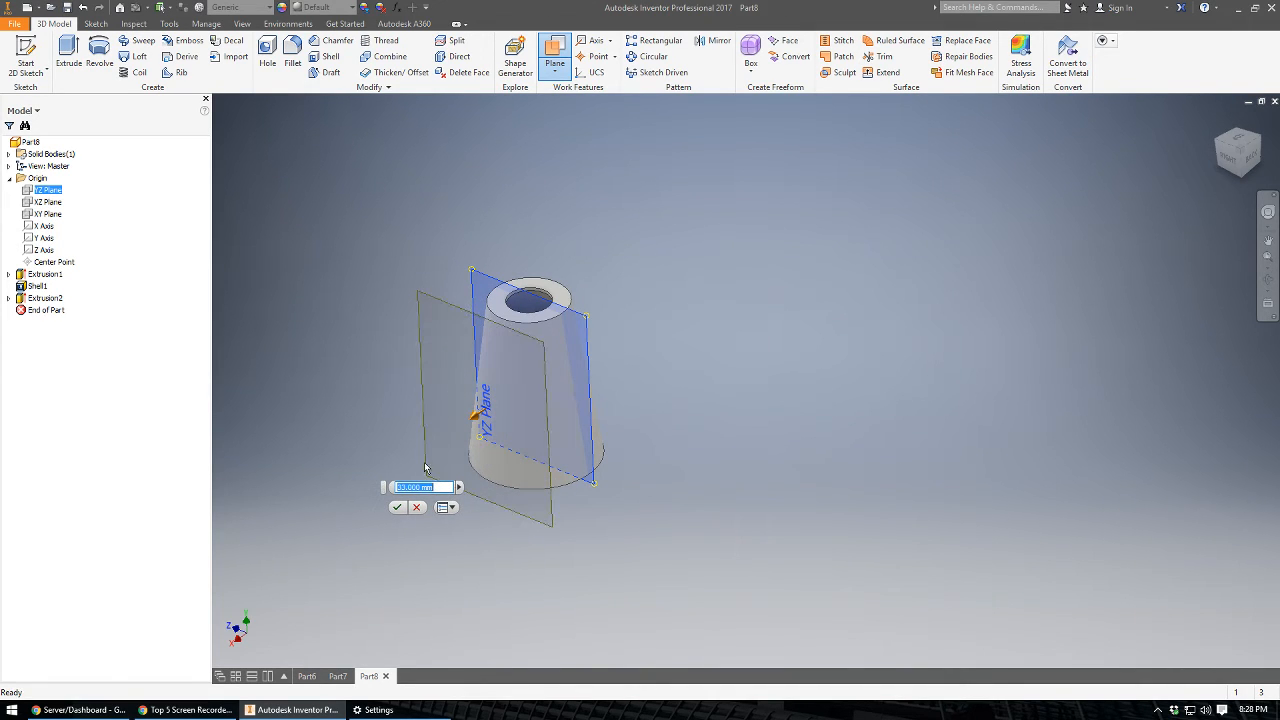
{"action": "left_click", "coordinate": [397, 507]}
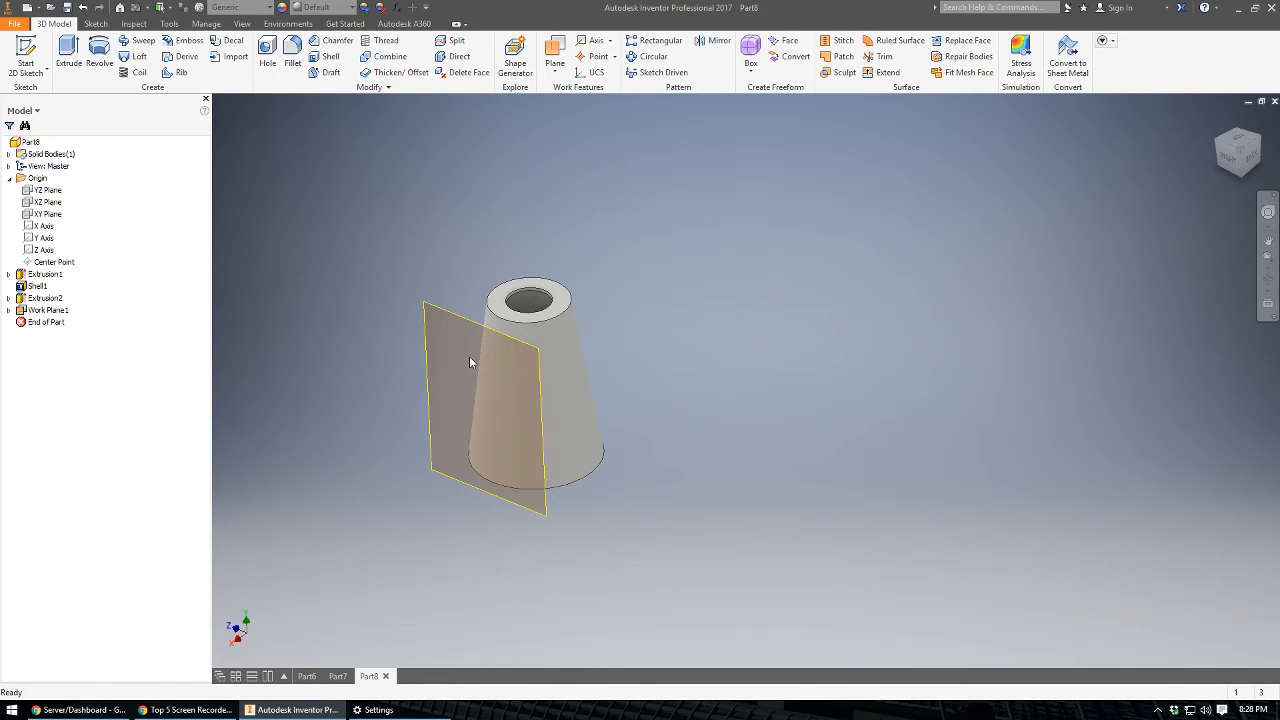
Start a sketch on the offset work plane and draw a vertical centre-to-centre slot on the body's axis, about 60 mm between centres and 8 mm wide.
{"action": "left_click", "coordinate": [25, 47]}
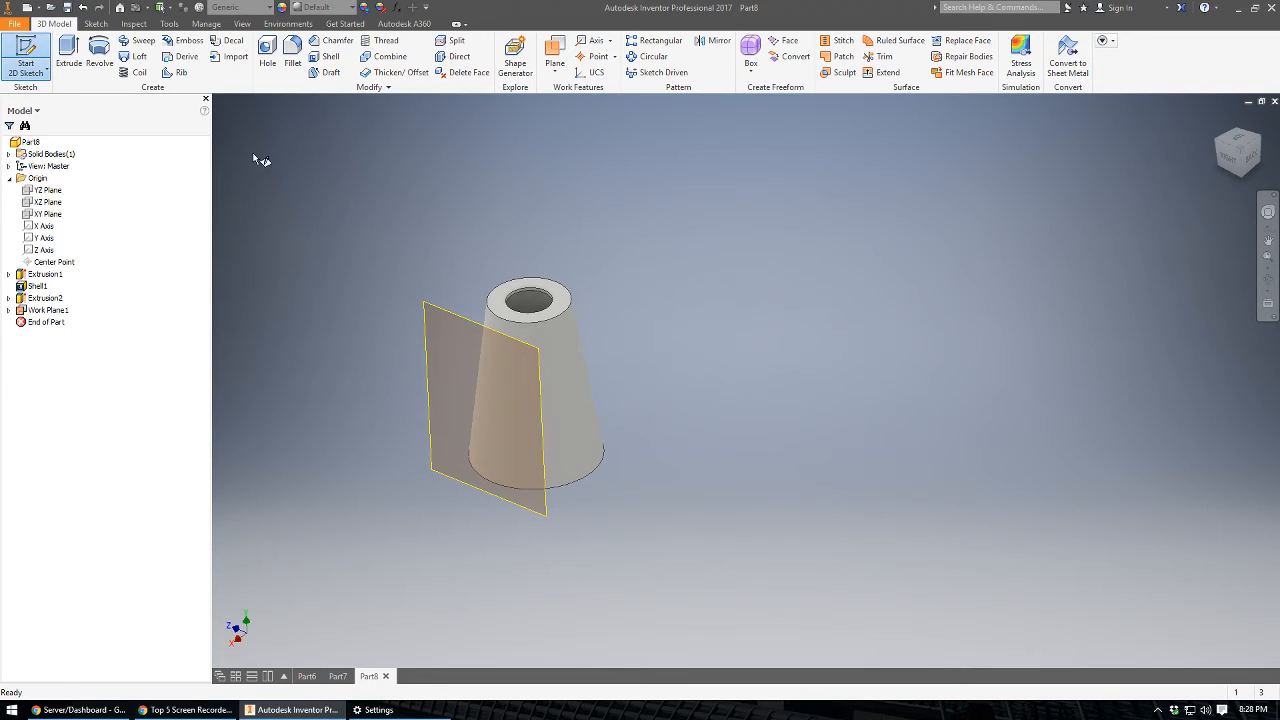
{"action": "left_click", "coordinate": [452, 316]}
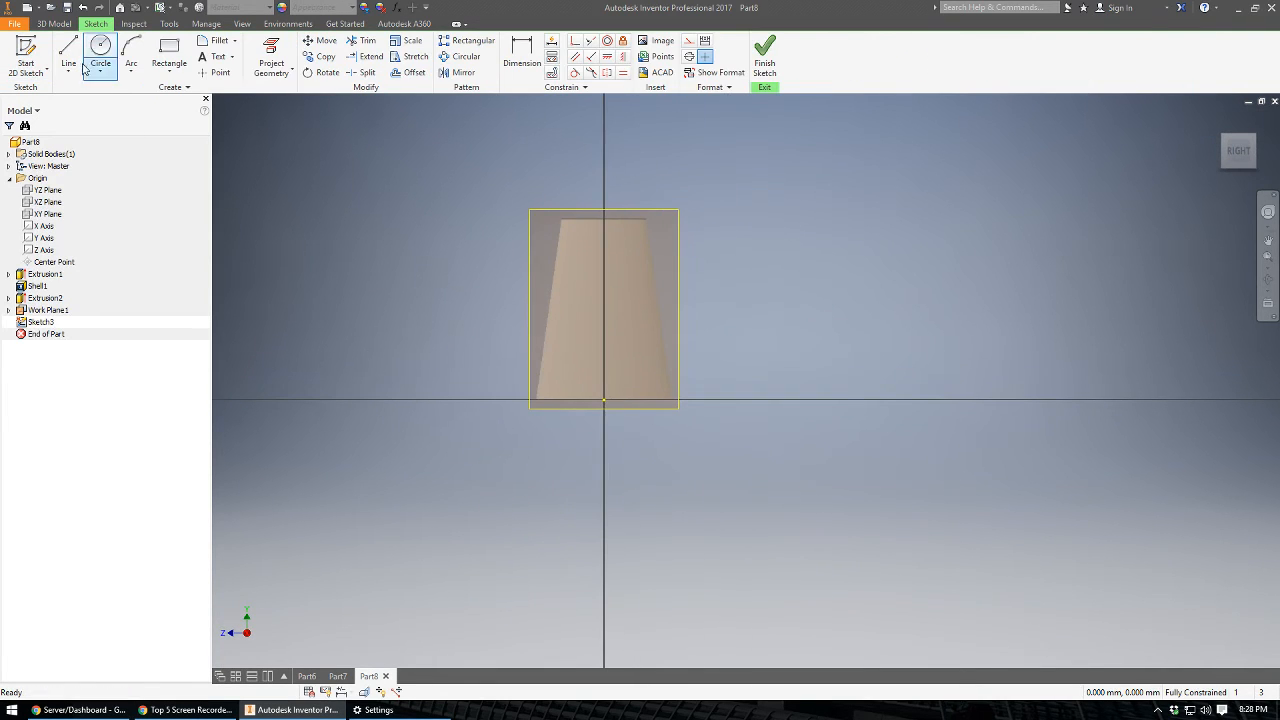
{"action": "left_click", "coordinate": [97, 74]}
{"action": "left_click", "coordinate": [166, 77]}
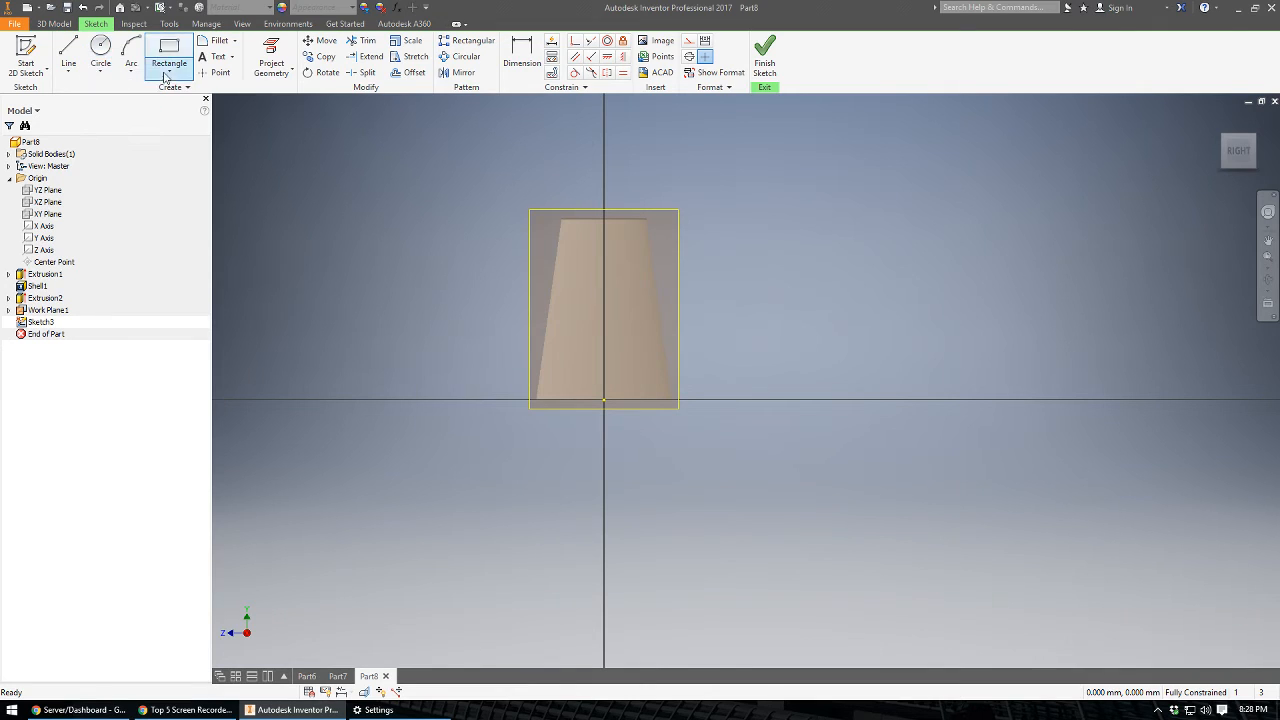
{"action": "left_click", "coordinate": [170, 73]}
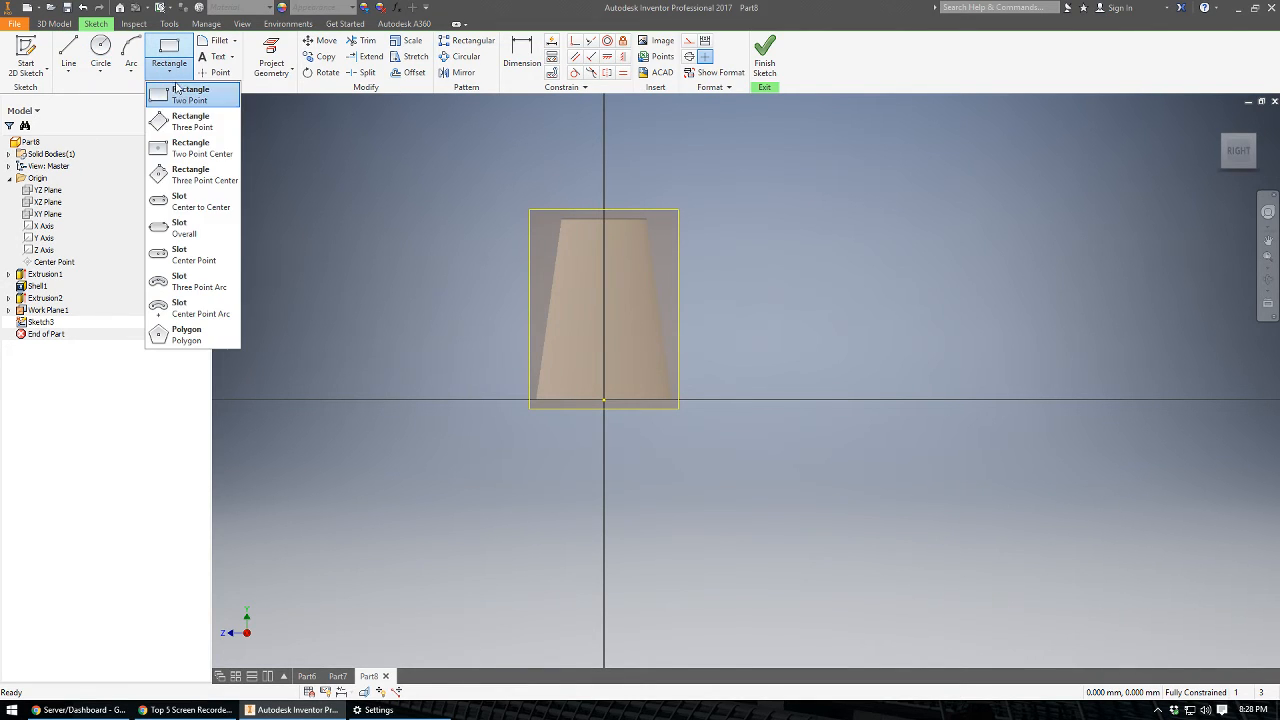
{"action": "left_click", "coordinate": [196, 208]}
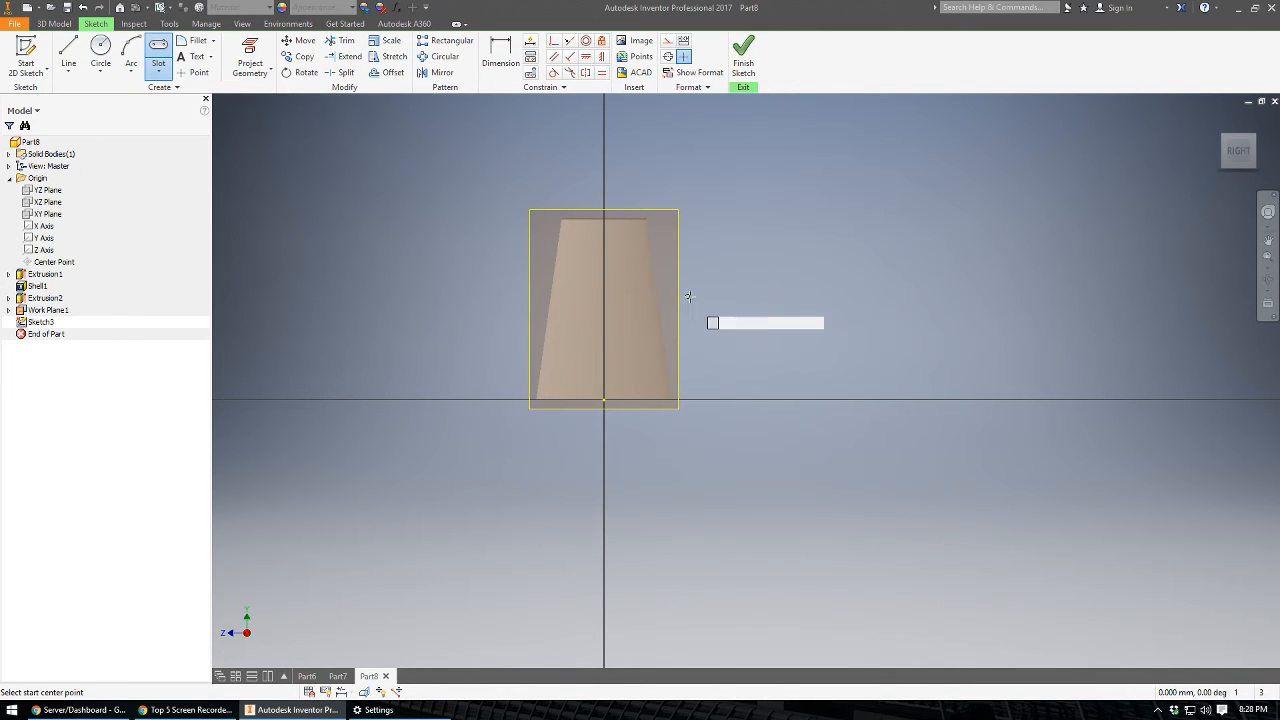
{"action": "left_click", "coordinate": [603, 239]}
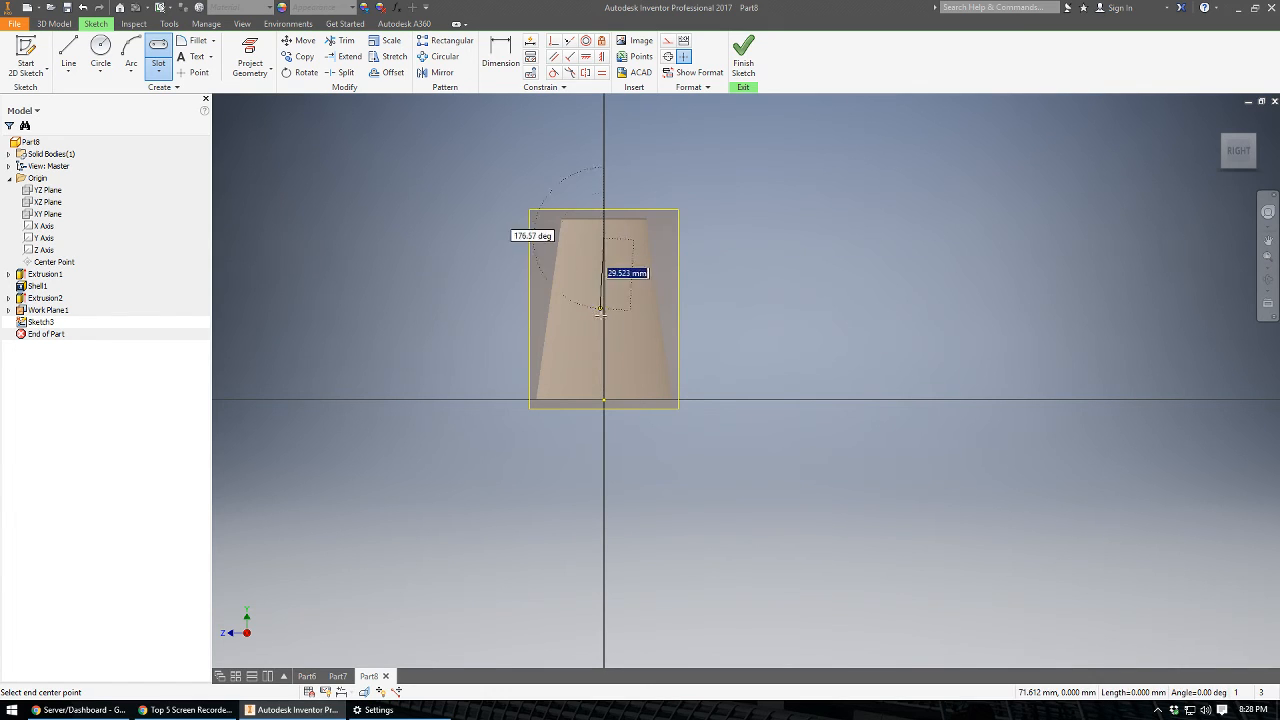
{"action": "left_click", "coordinate": [603, 379]}
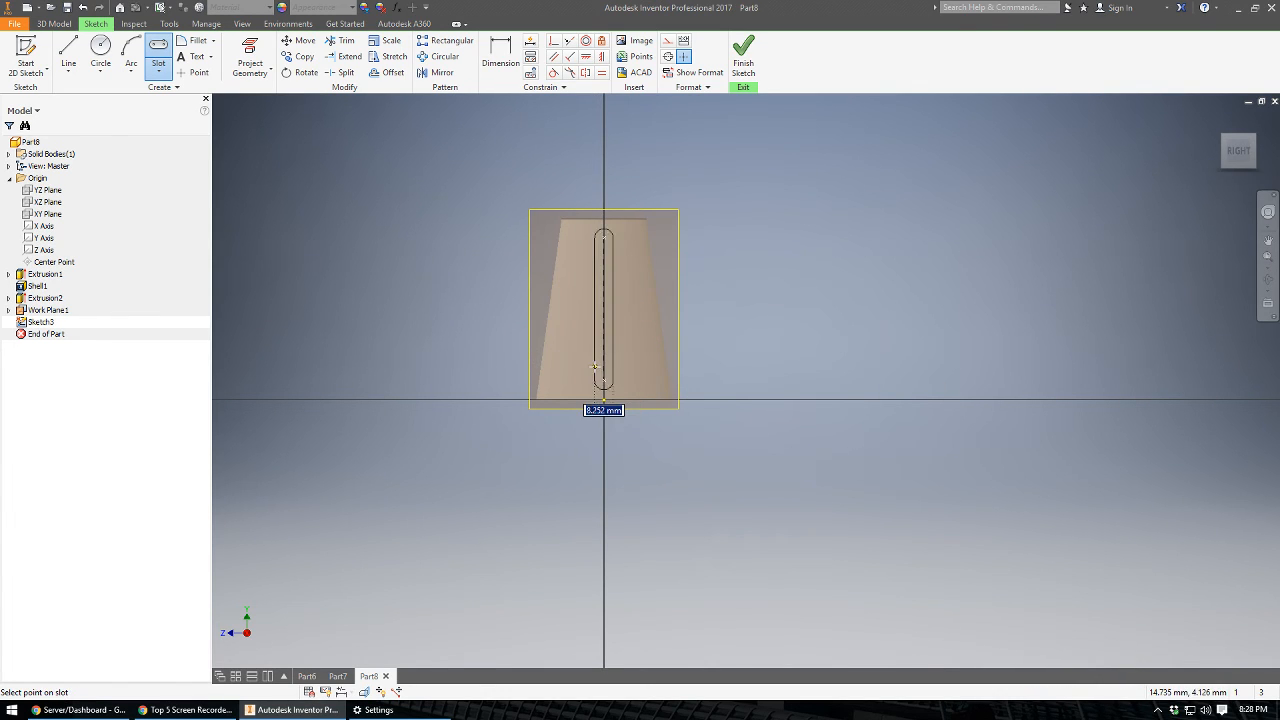
{"action": "left_click", "coordinate": [594, 365]}
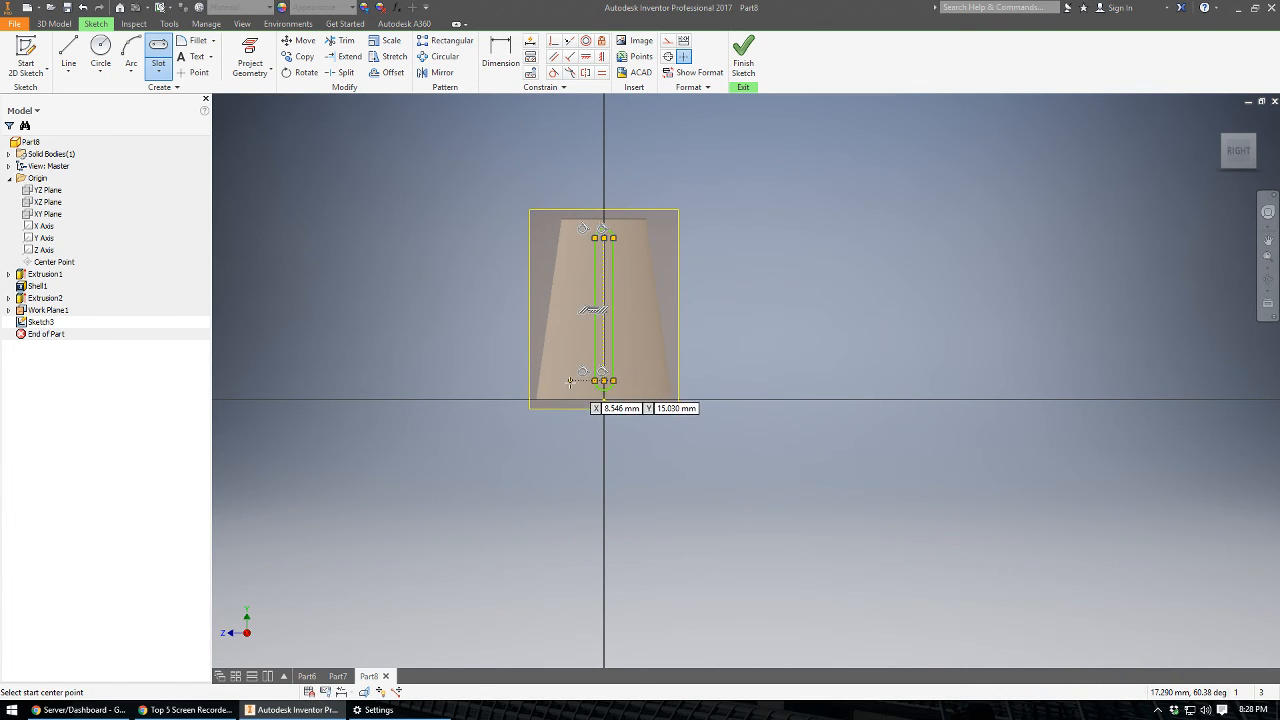
Draw a shorter vertical slot on each side of the central slot, about 6 mm and 5 mm wide, and finish the sketch.
{"action": "left_click", "coordinate": [568, 380]}
{"action": "left_click", "coordinate": [568, 287]}
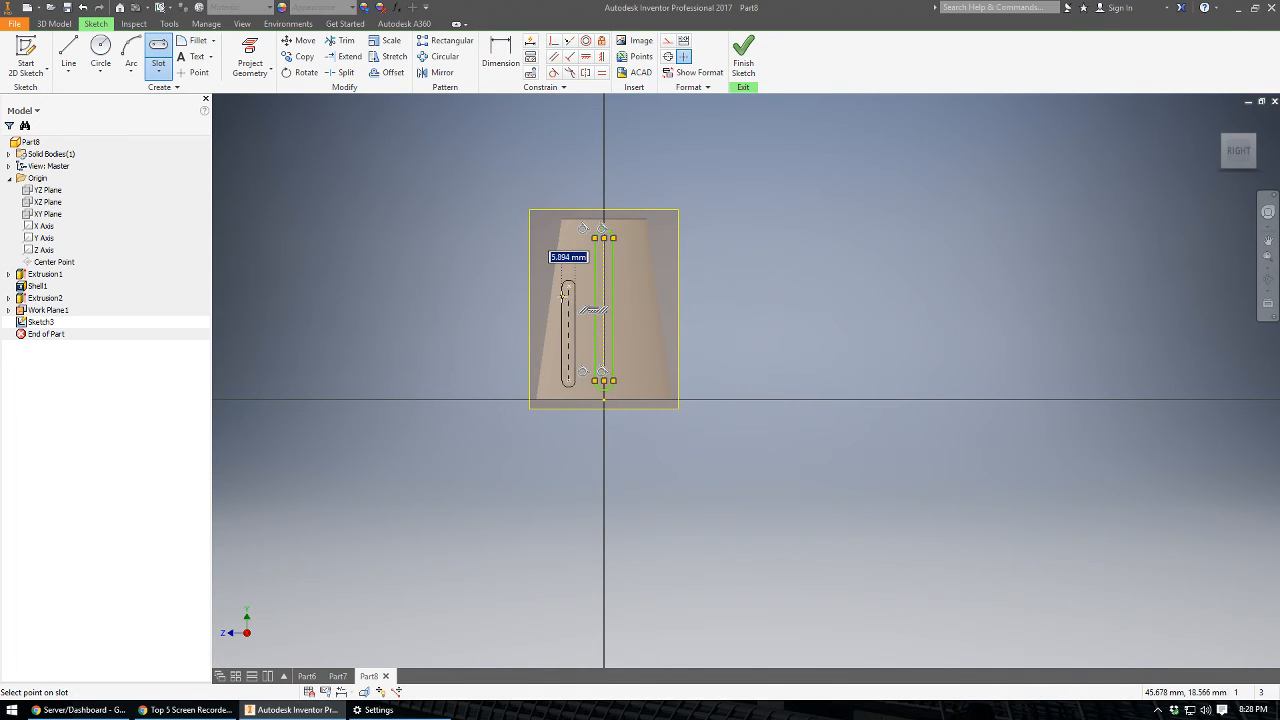
{"action": "left_click", "coordinate": [561, 340]}
{"action": "left_click", "coordinate": [631, 287]}
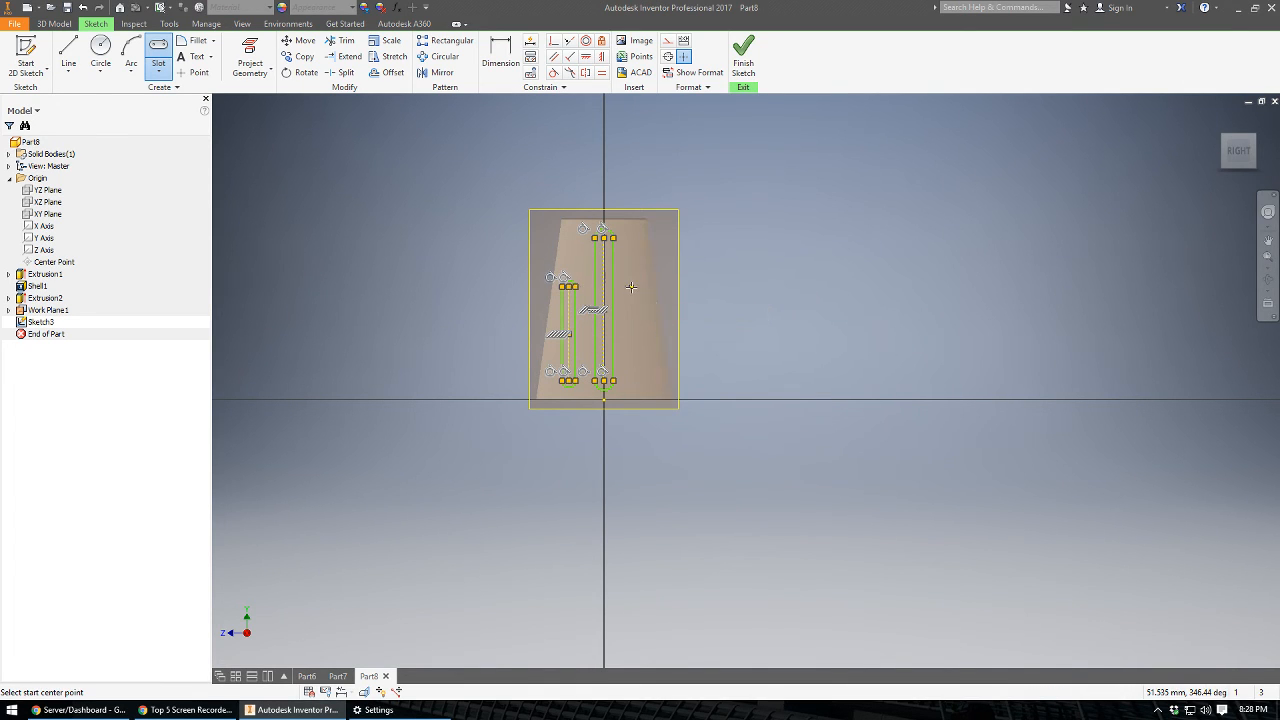
{"action": "left_click", "coordinate": [631, 378]}
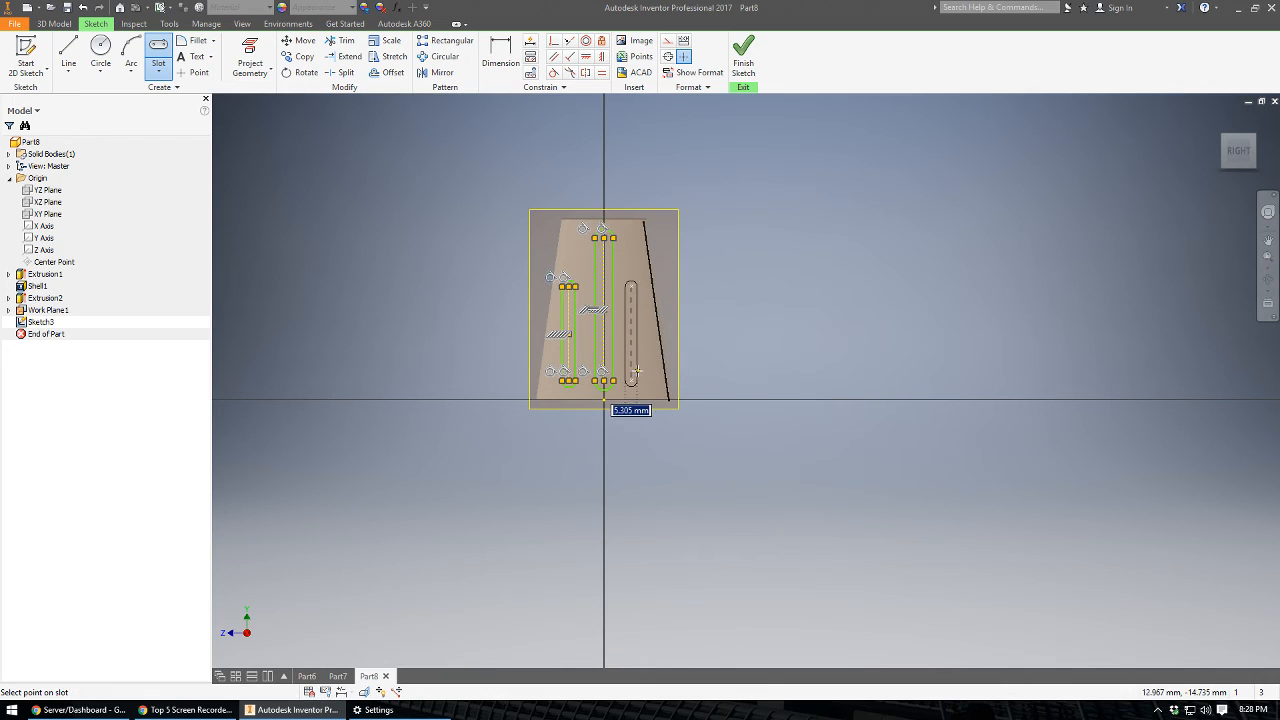
{"action": "left_click", "coordinate": [637, 371]}
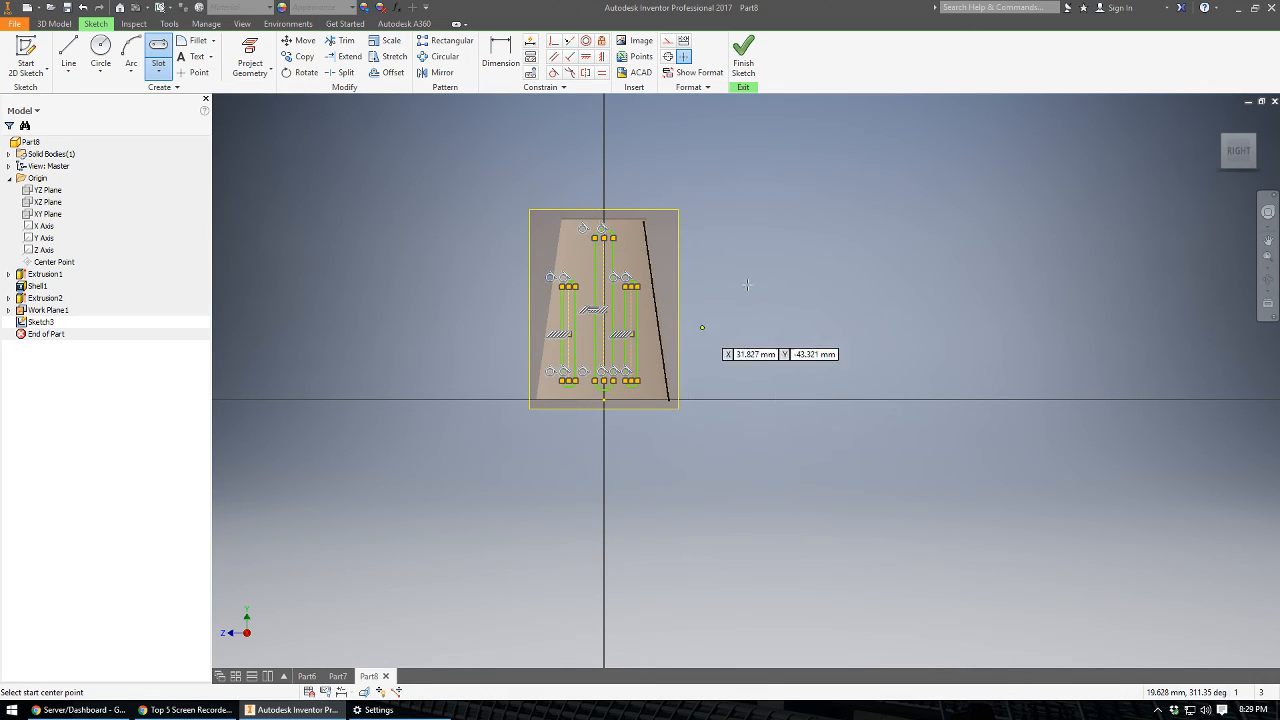
{"action": "left_click", "coordinate": [743, 65]}
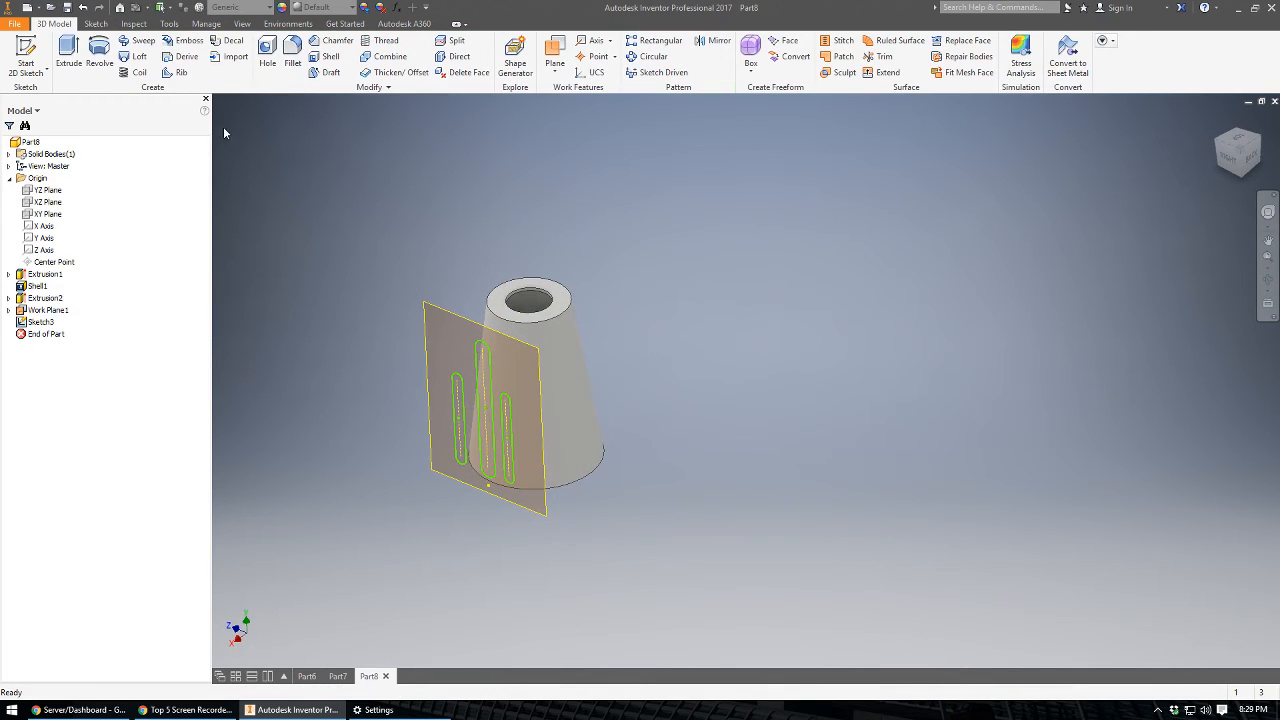
Extrude the three slot profiles as an 80 mm cut from the offset work plane through the tapered body.
{"action": "left_click", "coordinate": [68, 55]}
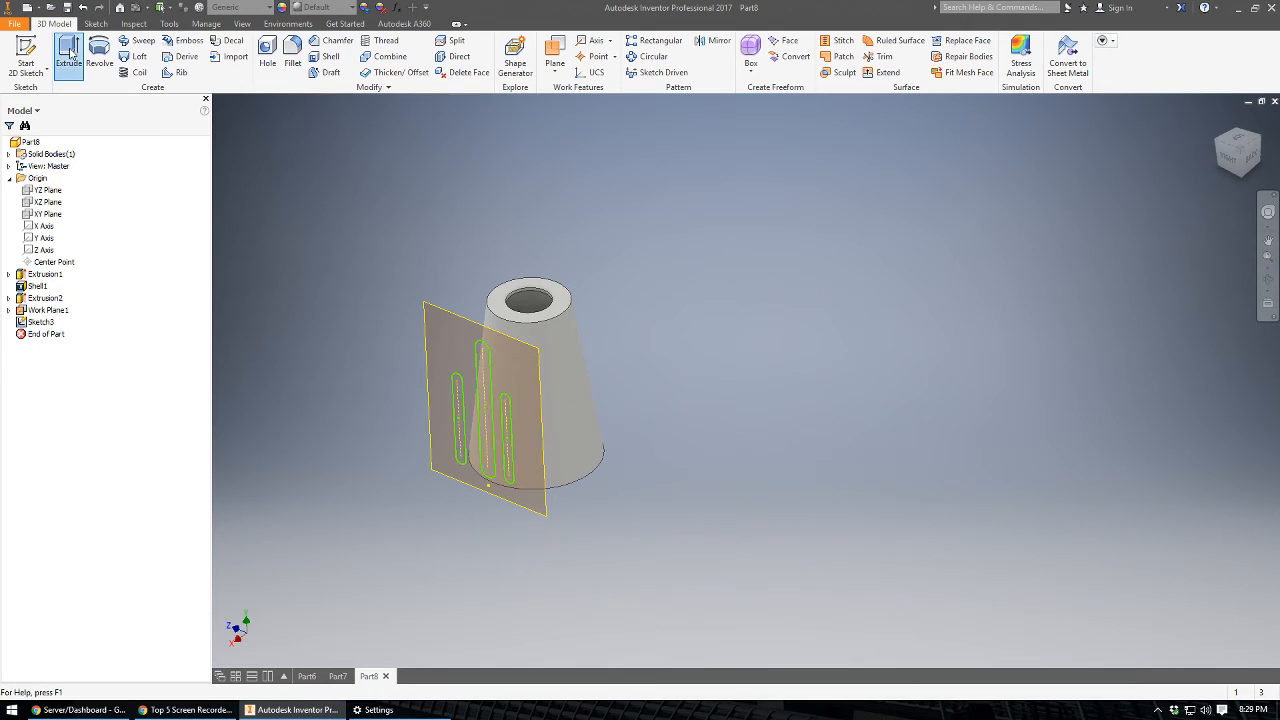
{"action": "left_click", "coordinate": [463, 410]}
{"action": "left_click", "coordinate": [490, 382]}
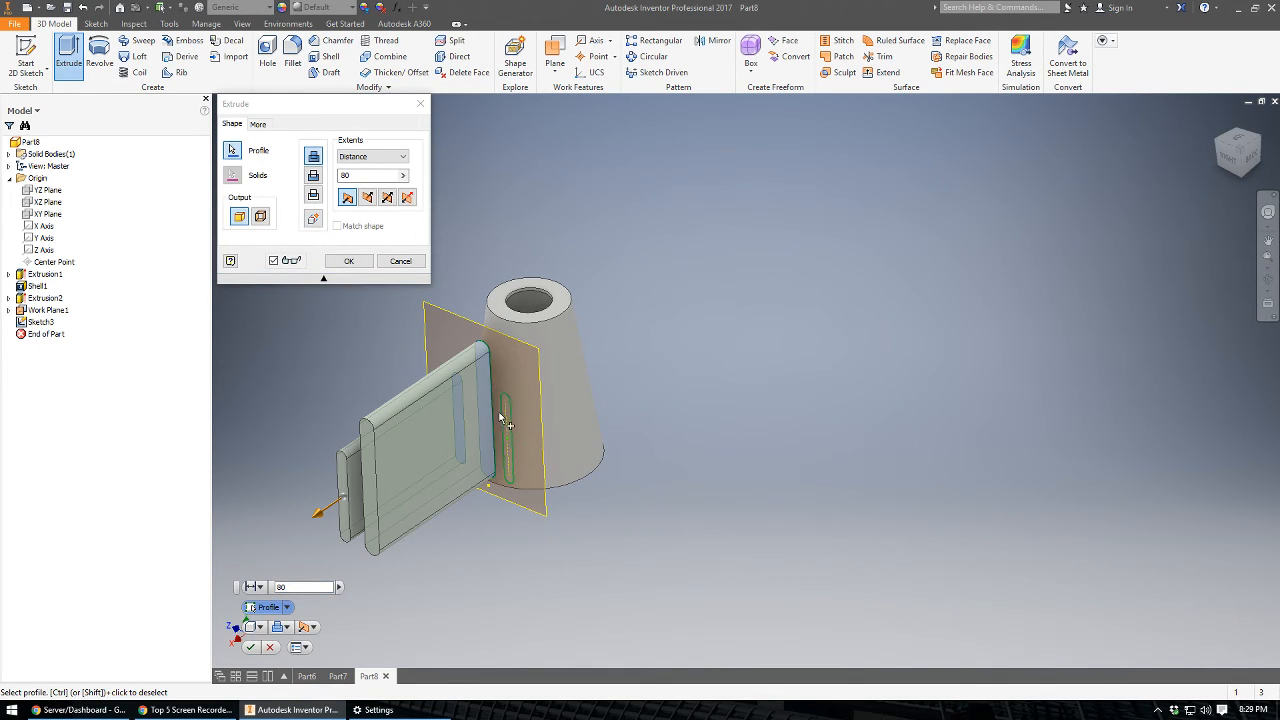
{"action": "left_click", "coordinate": [504, 421]}
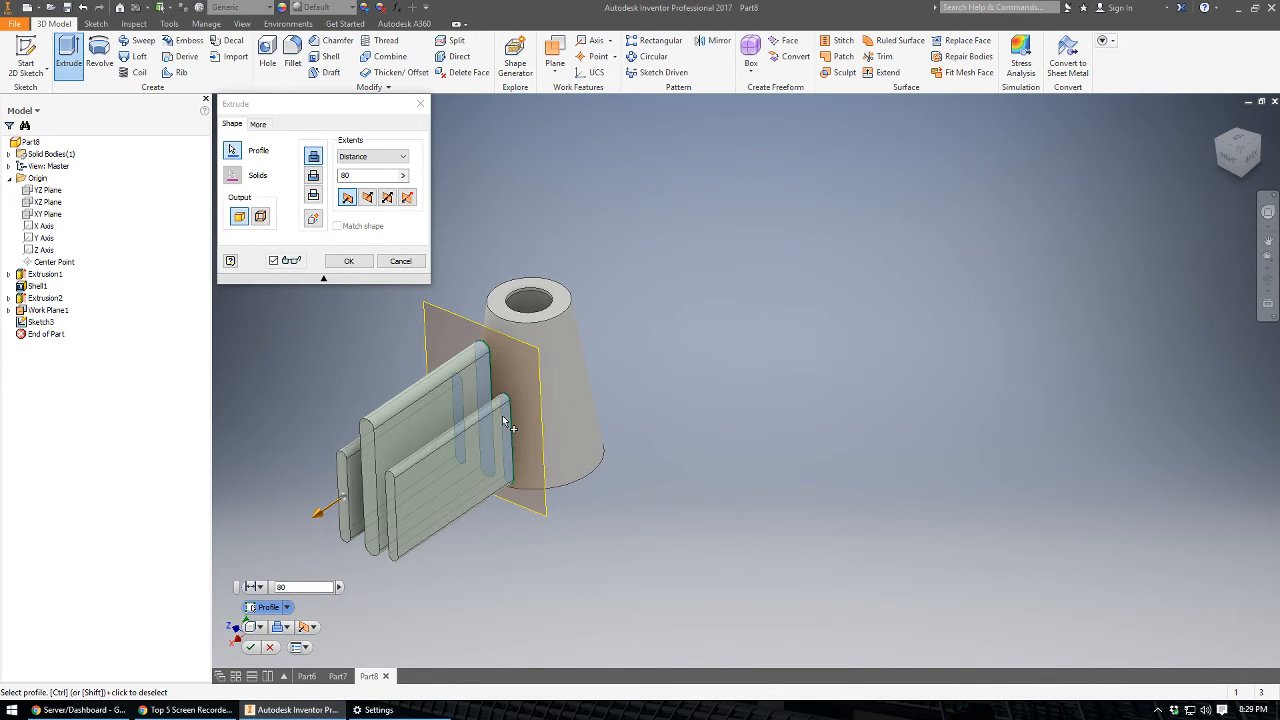
{"action": "left_click", "coordinate": [314, 176]}
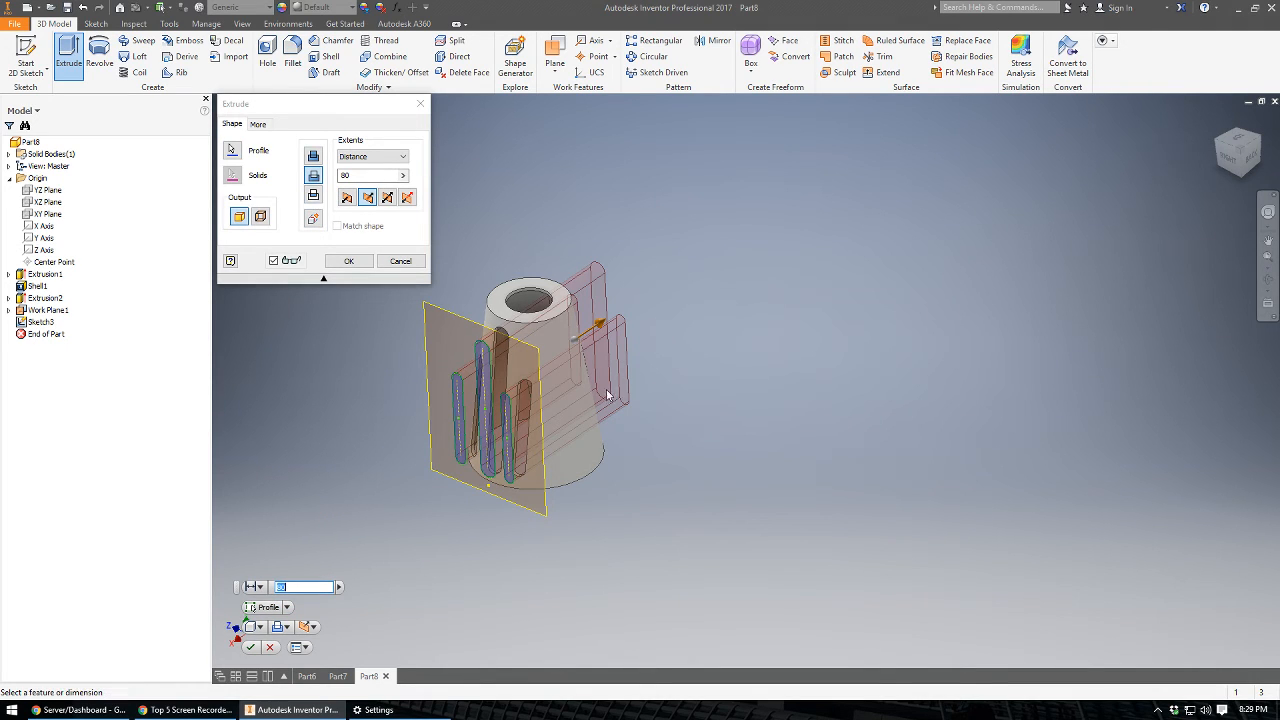
{"action": "left_click", "coordinate": [345, 264]}
{"action": "middle_click_drag", "start_coordinate": [474, 493], "coordinate": [336, 222], "text": "shift"}
{"action": "left_click", "coordinate": [1254, 154]}
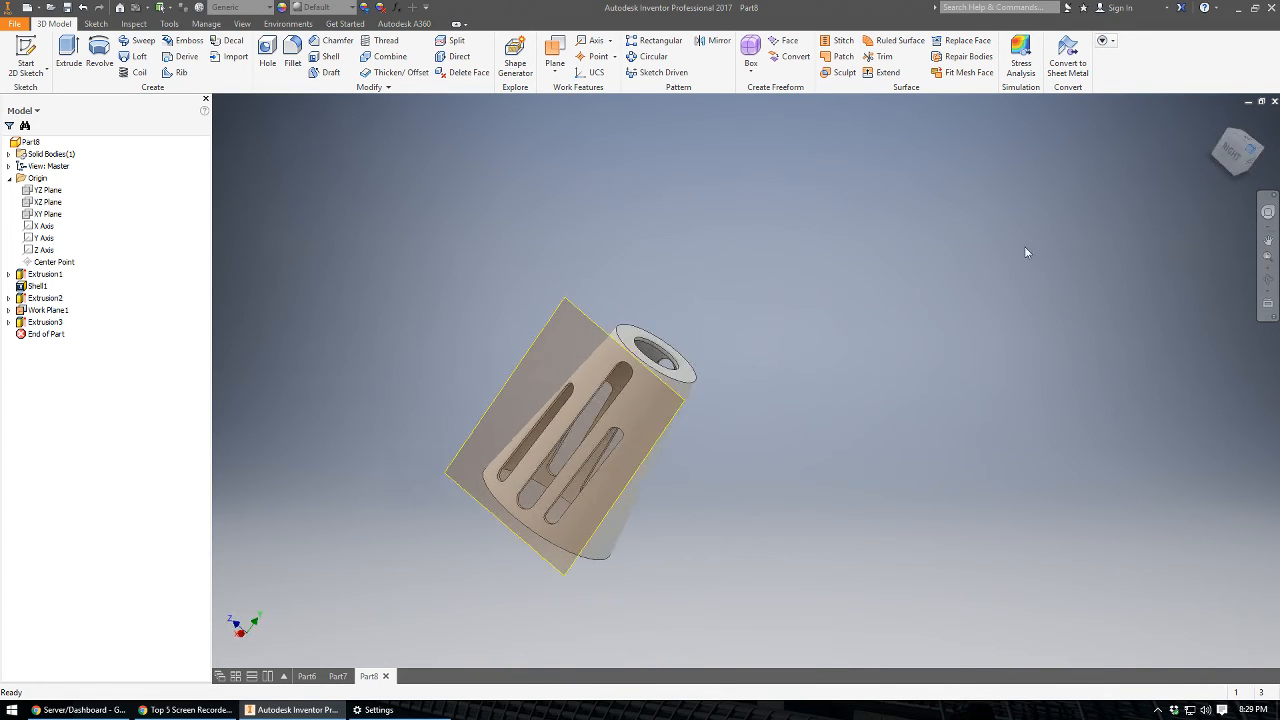
{"action": "scroll", "coordinate": [885, 455], "scroll_direction": "up", "scroll_amount": 3}
{"action": "middle_click_drag", "start_coordinate": [907, 451], "coordinate": [649, 403]}
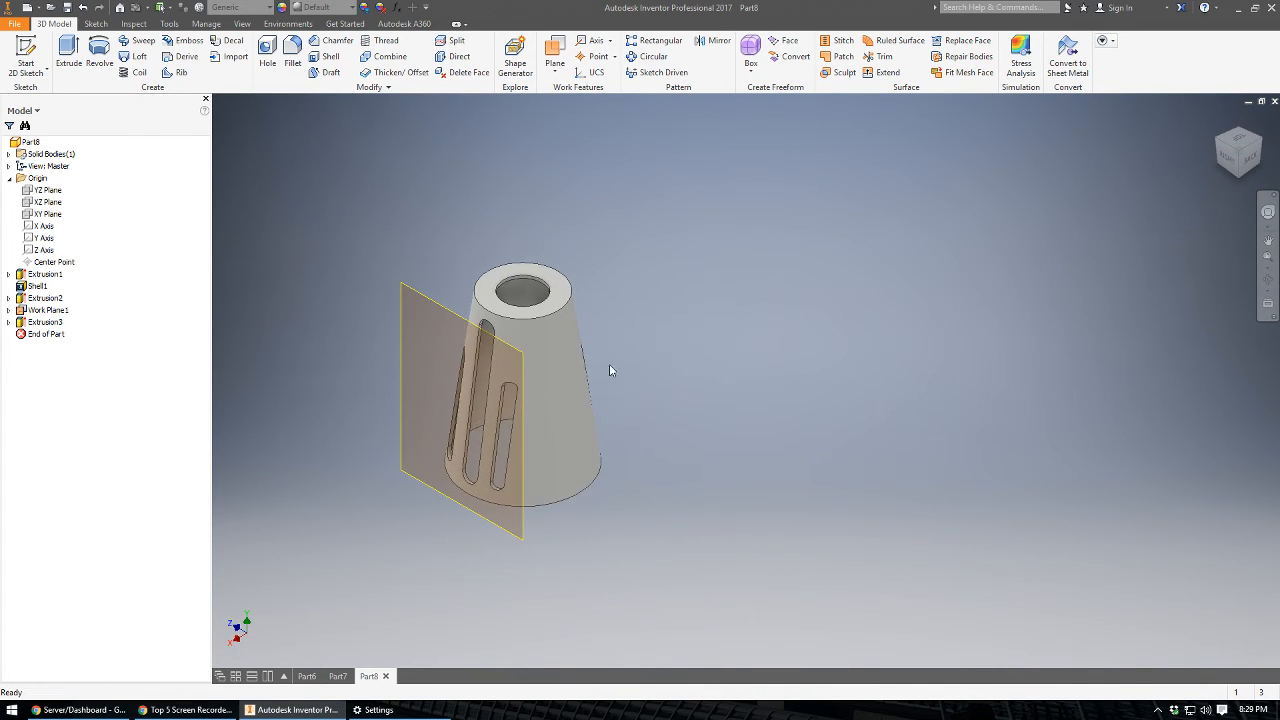
Fillet the outer edge of the small top face and the rim of its hole with a 2 mm radius.
{"action": "left_click", "coordinate": [293, 52]}
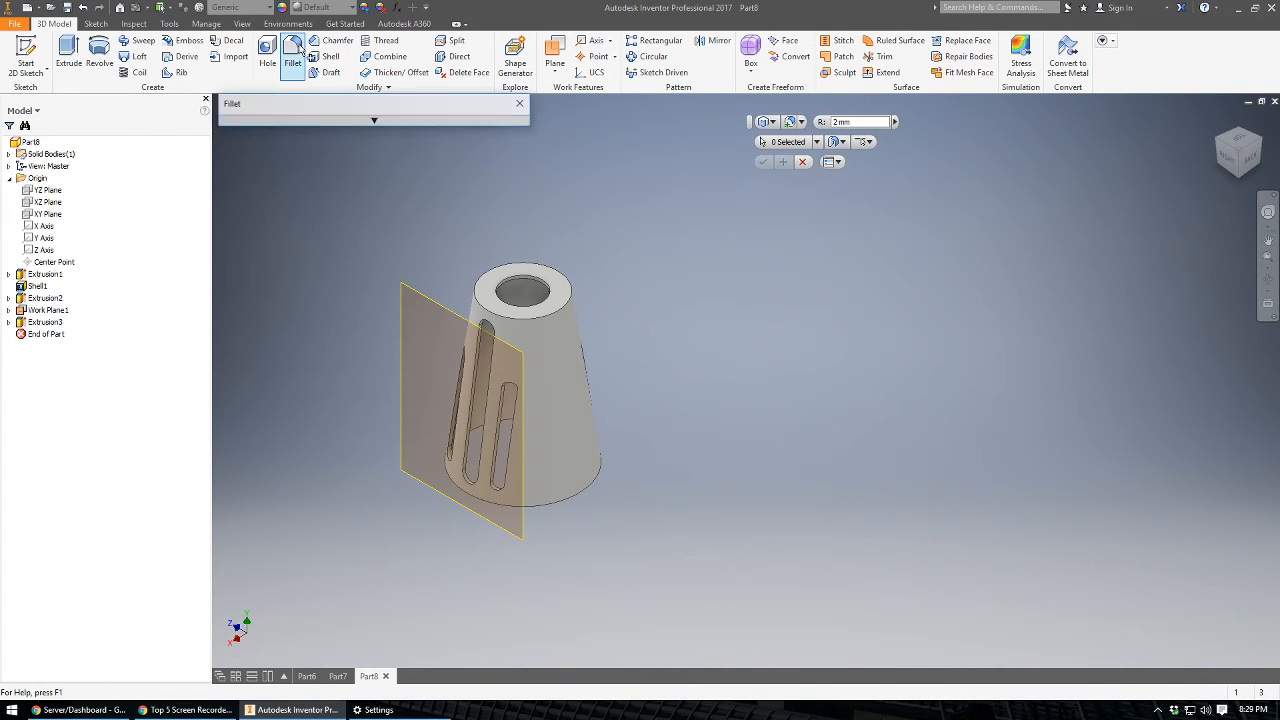
{"action": "left_click", "coordinate": [518, 318]}
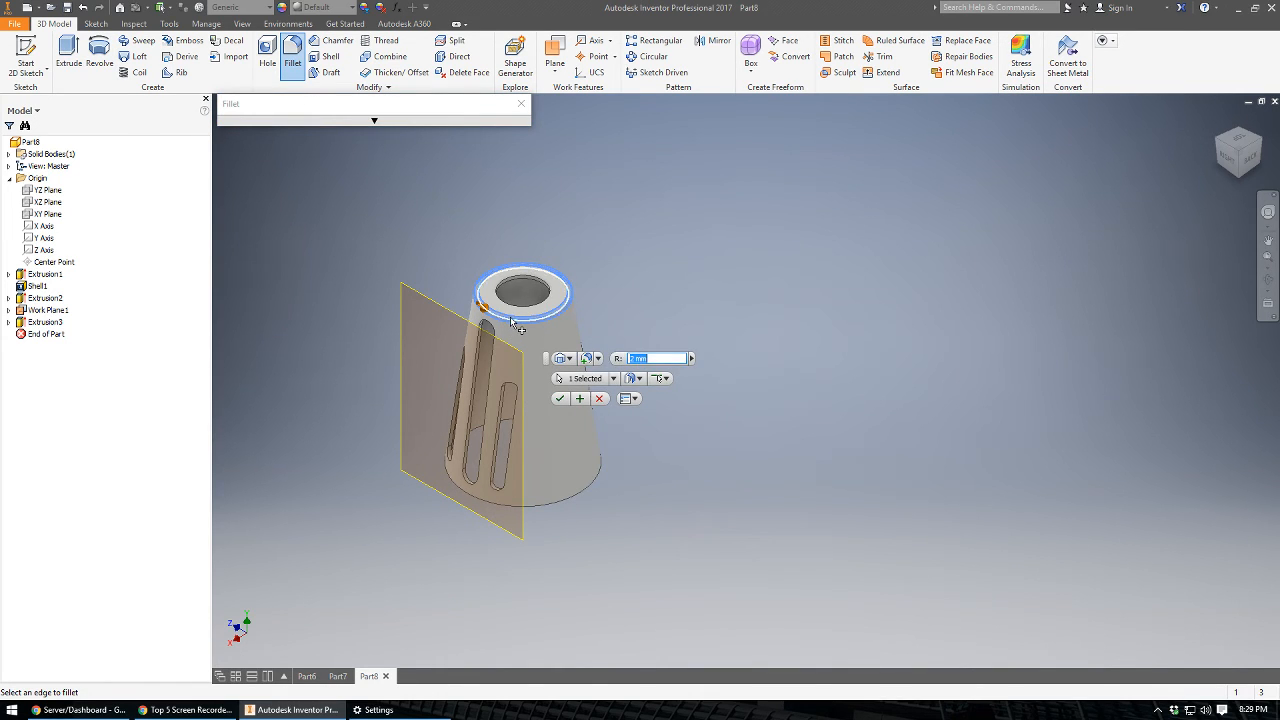
{"action": "left_click", "coordinate": [559, 398]}
{"action": "mouse_move", "coordinate": [597, 317]}
{"action": "middle_mouse_down", "text": "shift"}
{"action": "mouse_move", "coordinate": [597, 269]}
{"action": "mouse_move", "coordinate": [578, 307]}
{"action": "middle_mouse_up", "text": "shift"}
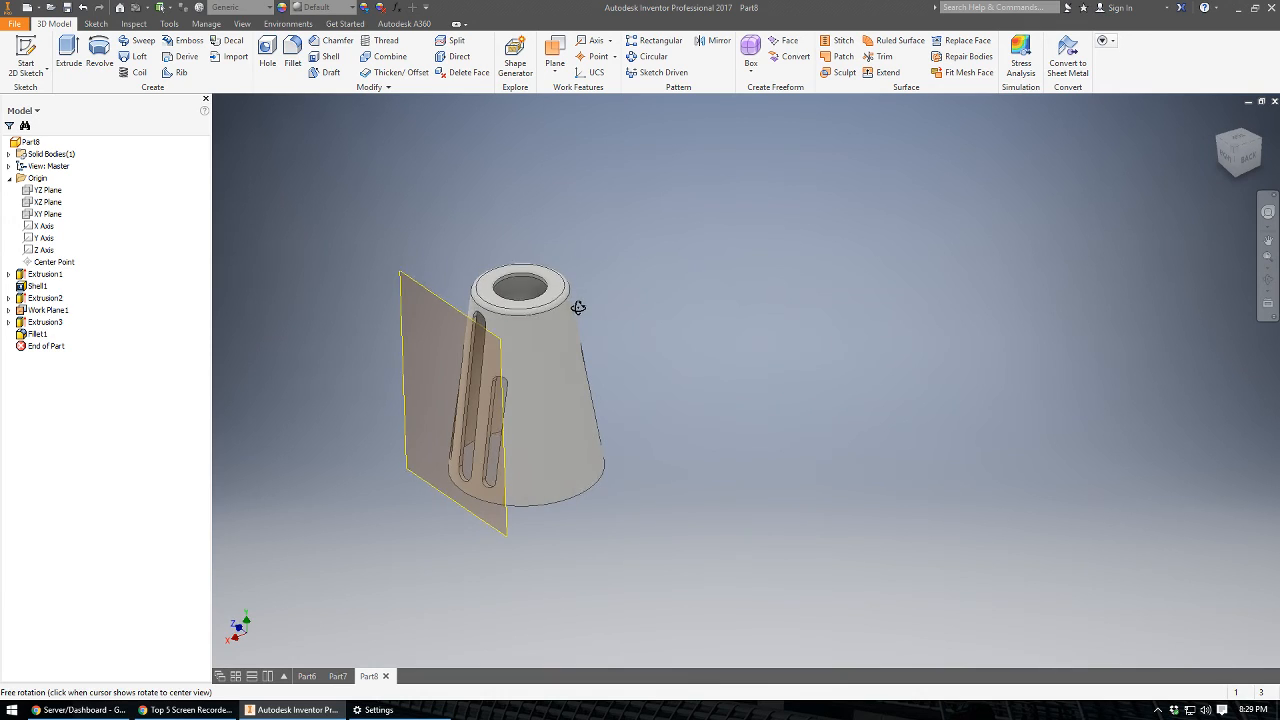
{"action": "left_click", "coordinate": [292, 55]}
{"action": "left_click", "coordinate": [501, 302]}
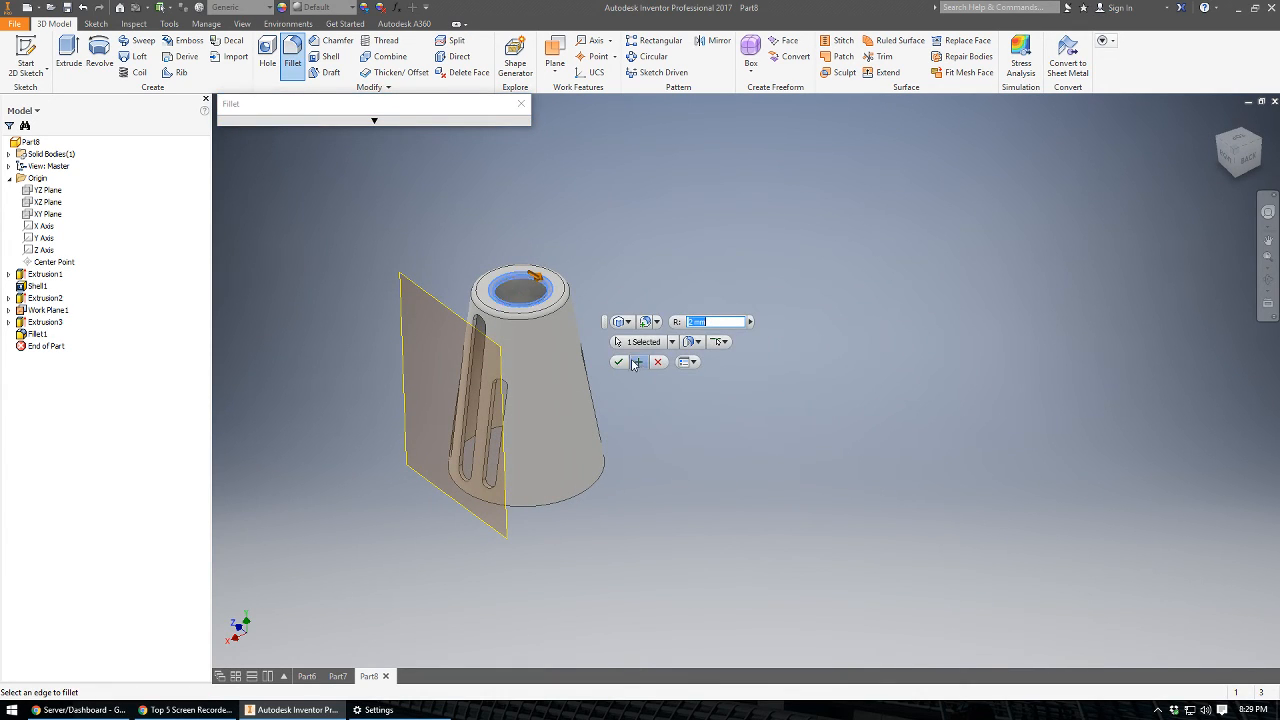
{"action": "key", "text": "Return"}
{"action": "mouse_move", "coordinate": [574, 232]}
{"action": "middle_mouse_down", "text": "shift"}
{"action": "mouse_move", "coordinate": [577, 268]}
{"action": "mouse_move", "coordinate": [583, 180]}
{"action": "mouse_move", "coordinate": [560, 226]}
{"action": "middle_mouse_up", "text": "shift"}
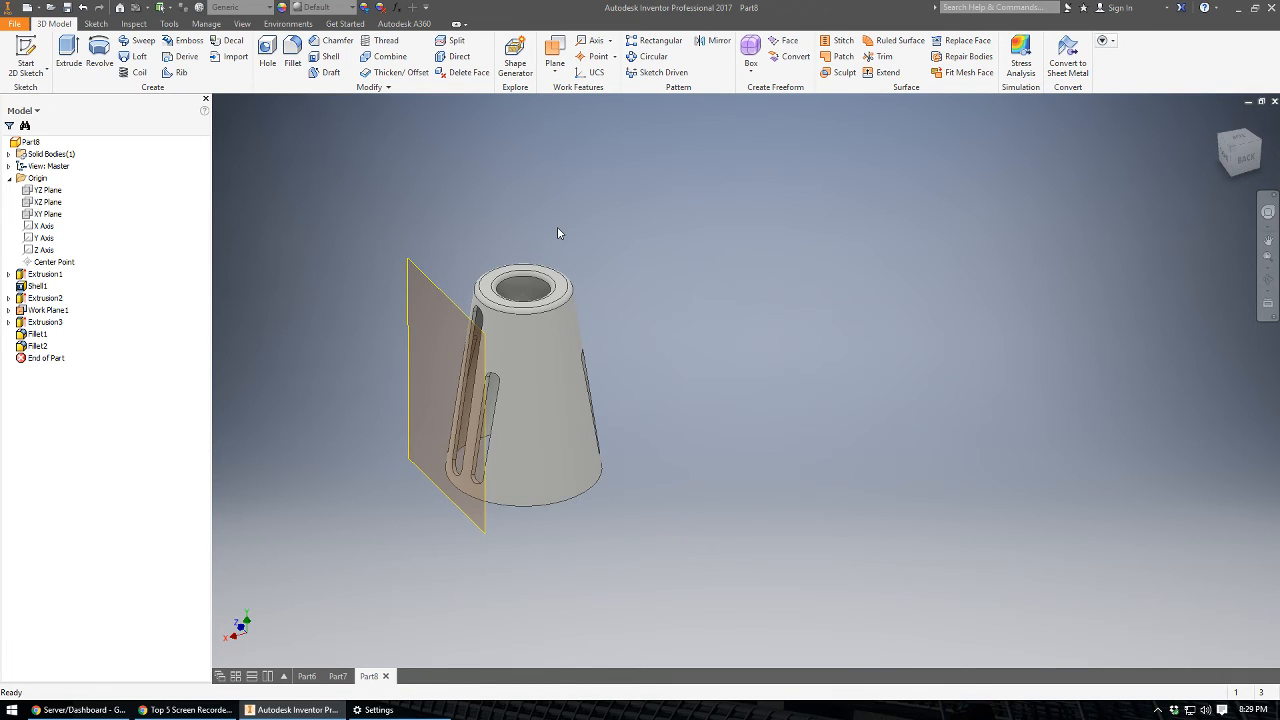
Hide the offset work plane in front of the slots.
{"action": "left_click", "coordinate": [416, 280]}
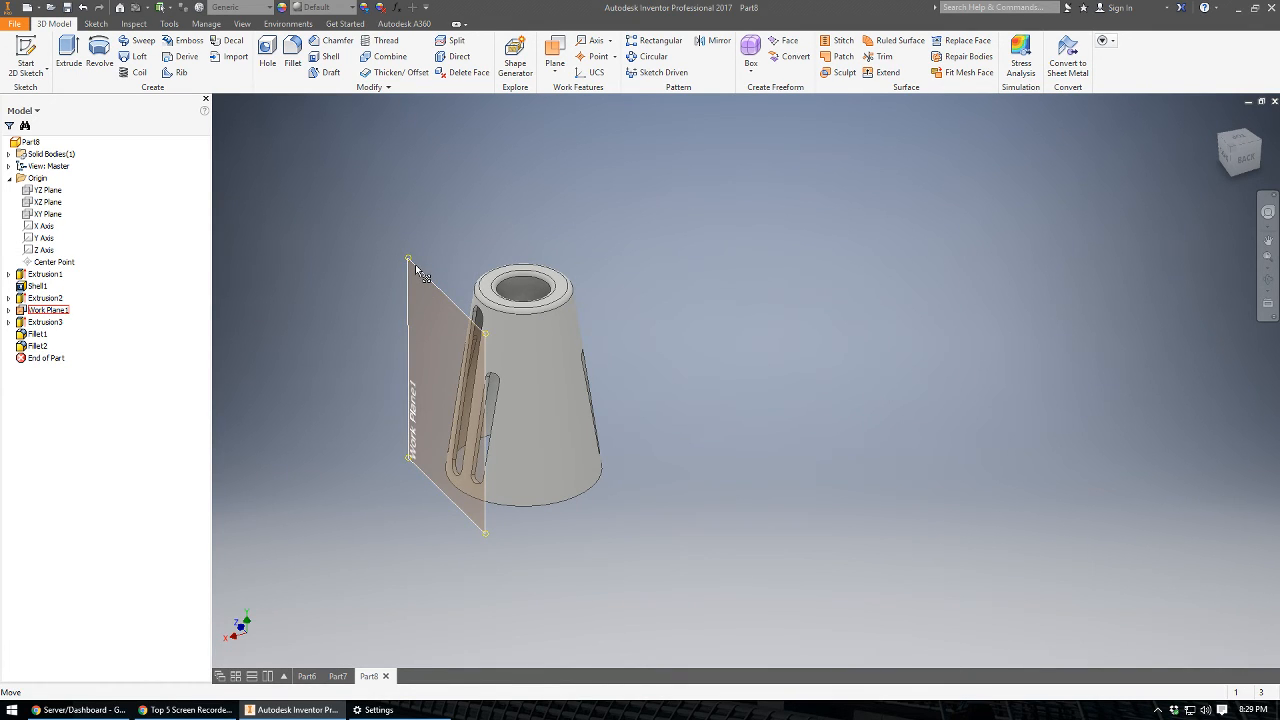
{"action": "left_click", "coordinate": [433, 251]}
{"action": "left_click", "coordinate": [421, 272]}
{"action": "right_click", "coordinate": [56, 315]}
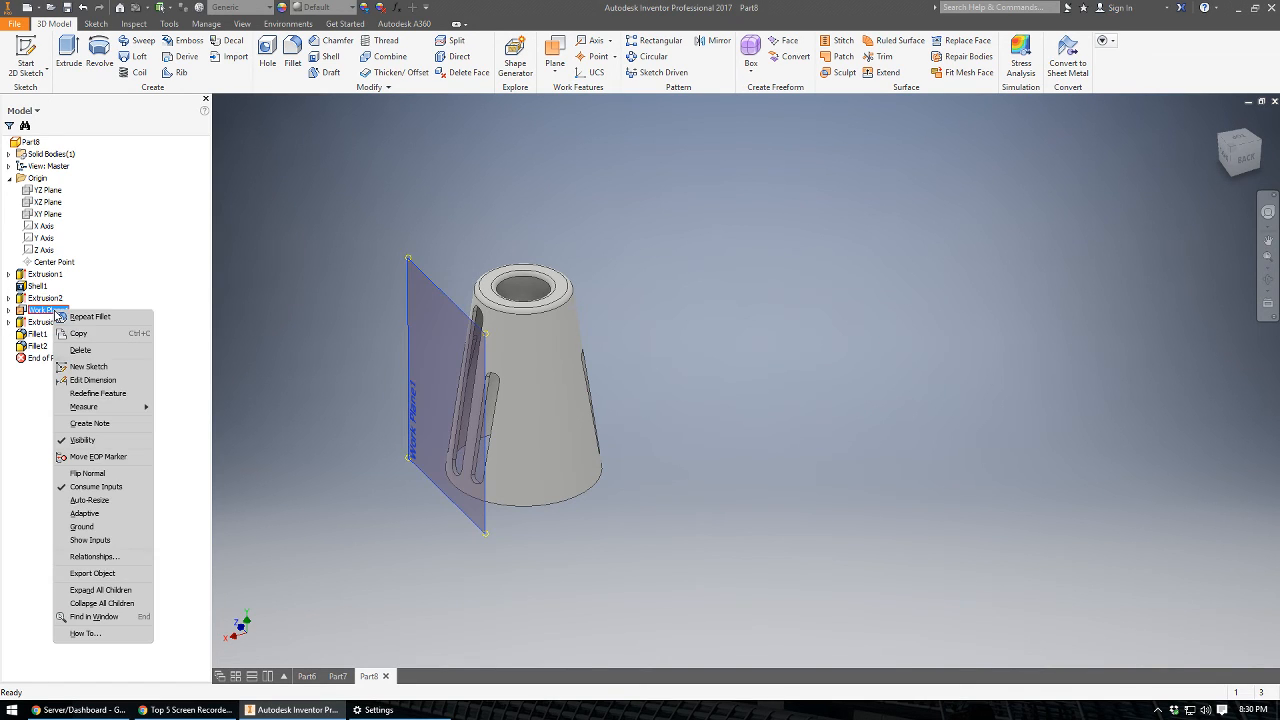
{"action": "left_click", "coordinate": [82, 440]}
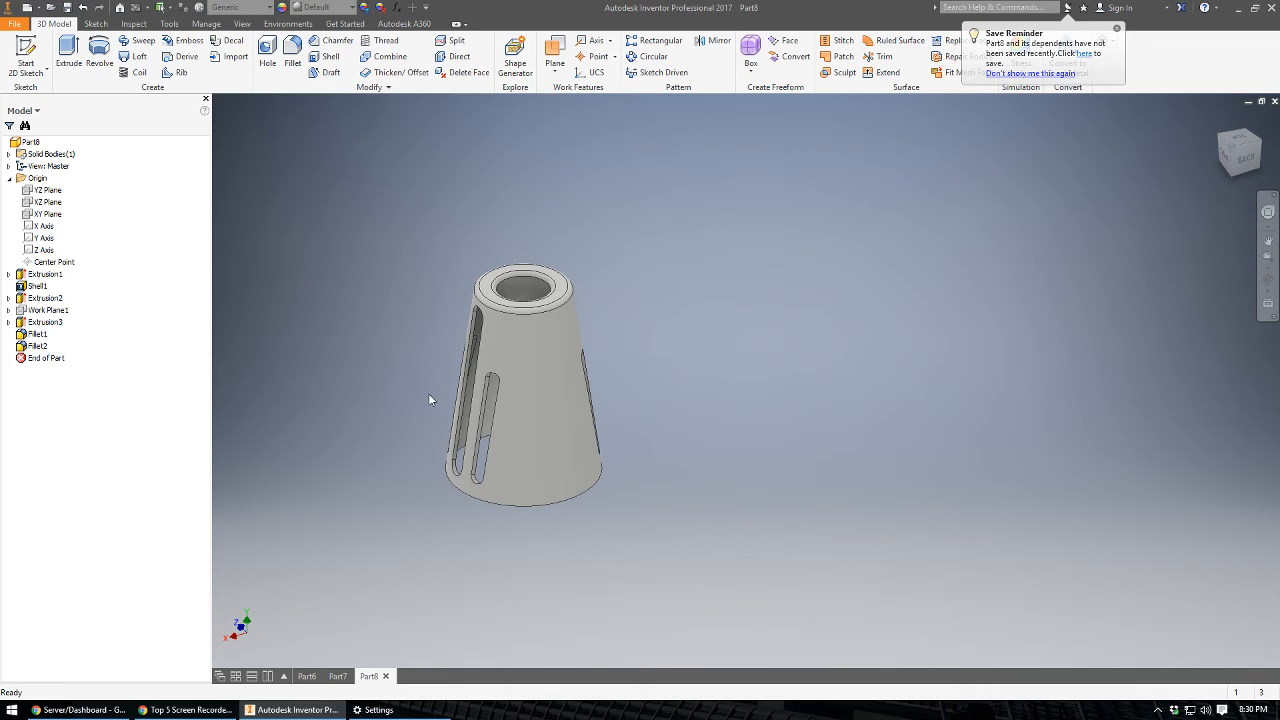
Set the model's visual style to Realistic.
{"action": "scroll", "coordinate": [430, 400], "scroll_direction": "up", "scroll_amount": 5}
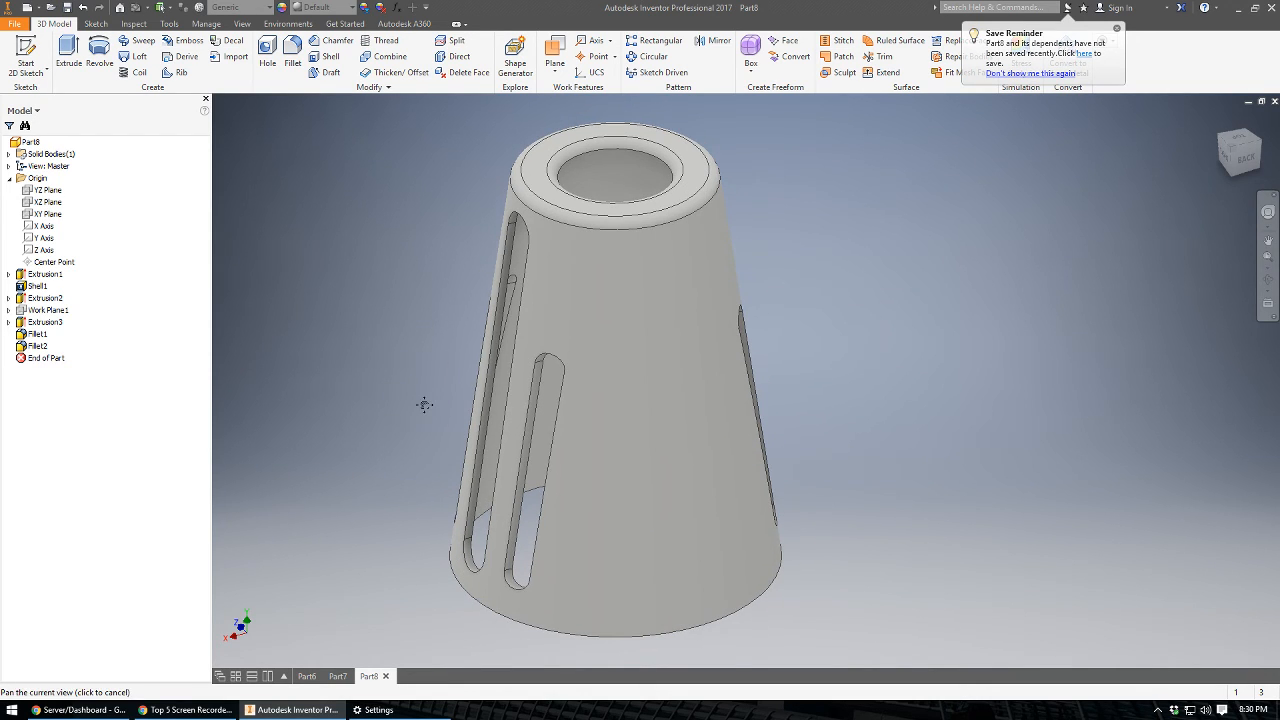
{"action": "left_click", "coordinate": [244, 25]}
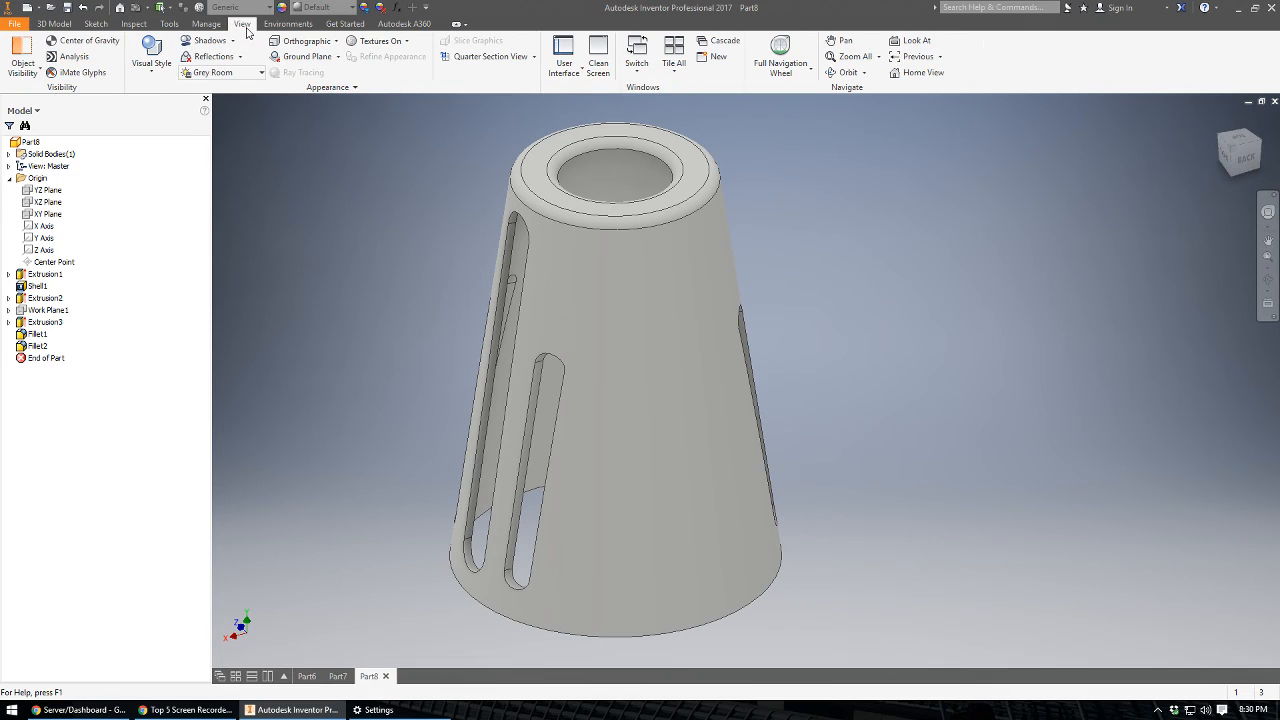
{"action": "left_click", "coordinate": [162, 72]}
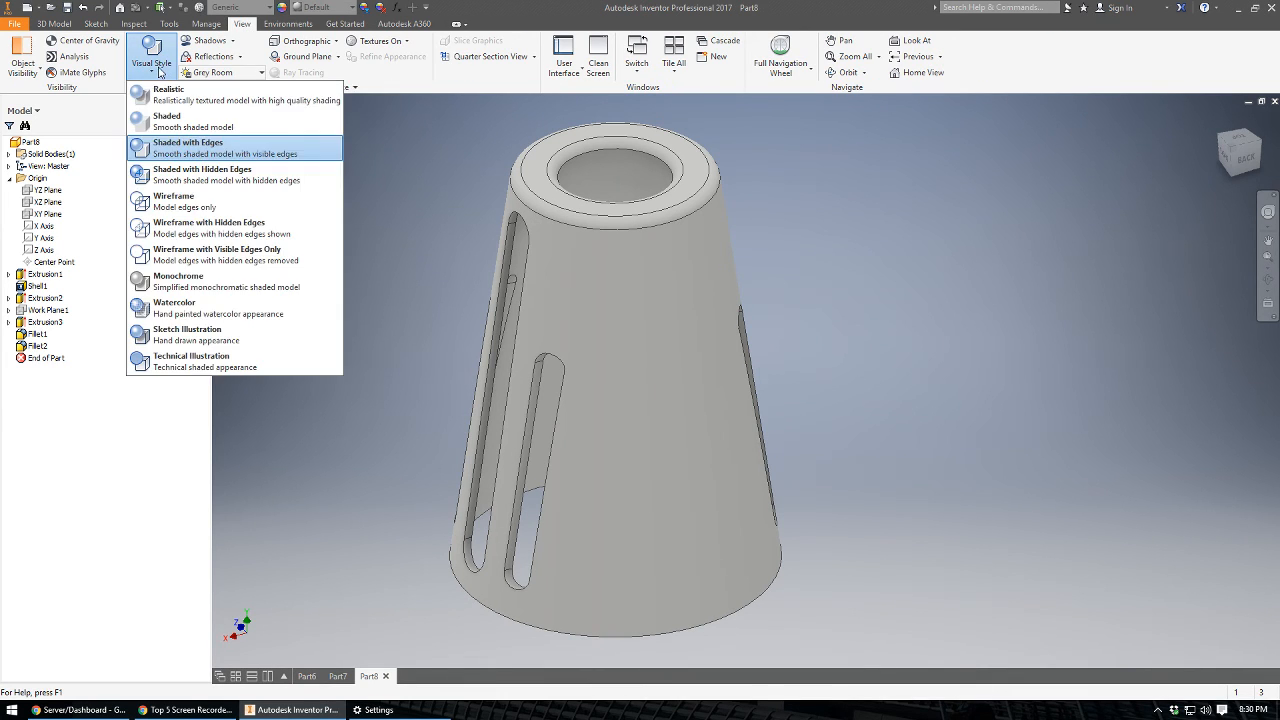
{"action": "left_click", "coordinate": [162, 94]}
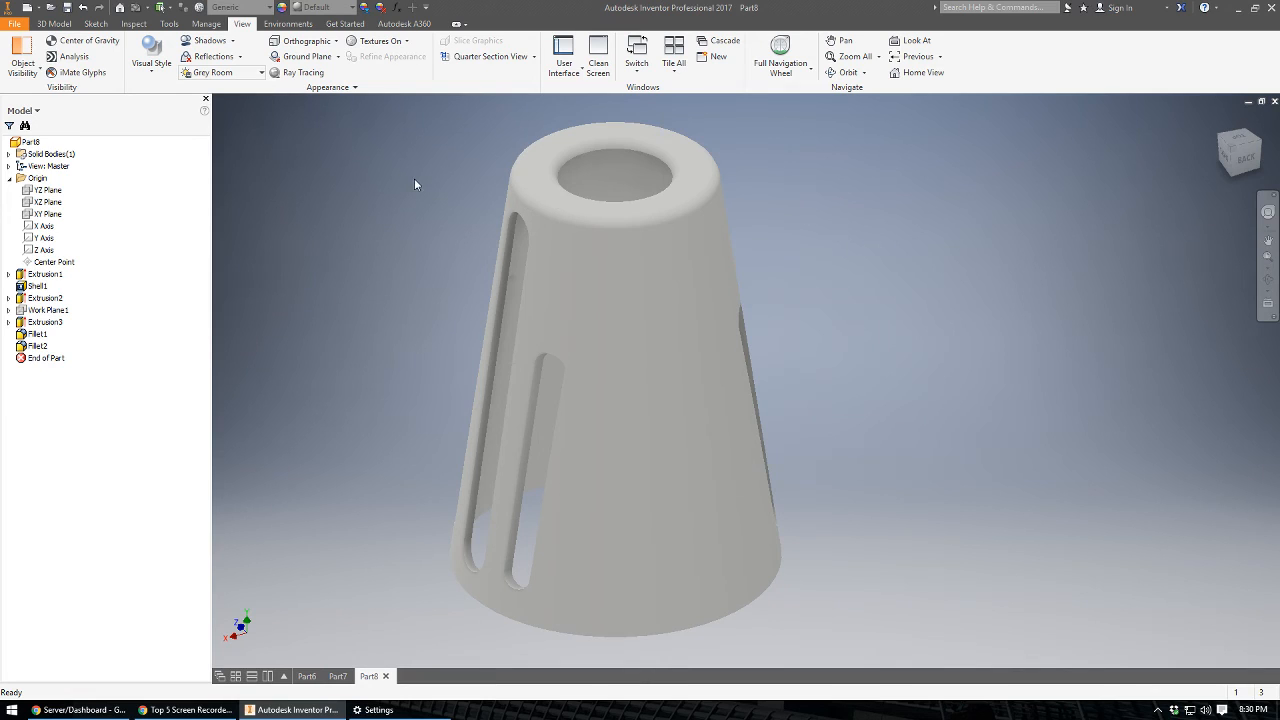
Turn on reflections and display the ground plane beneath the part.
{"action": "left_click", "coordinate": [240, 56]}
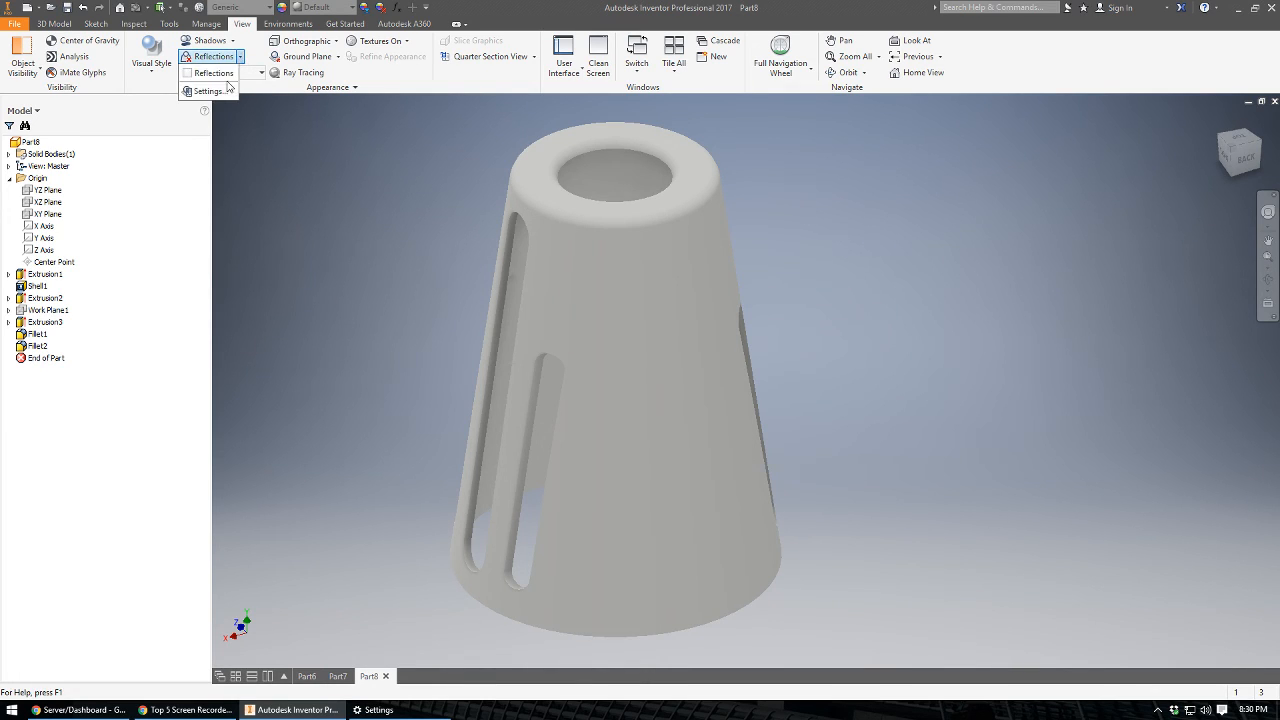
{"action": "left_click", "coordinate": [212, 73]}
{"action": "left_click", "coordinate": [318, 58]}
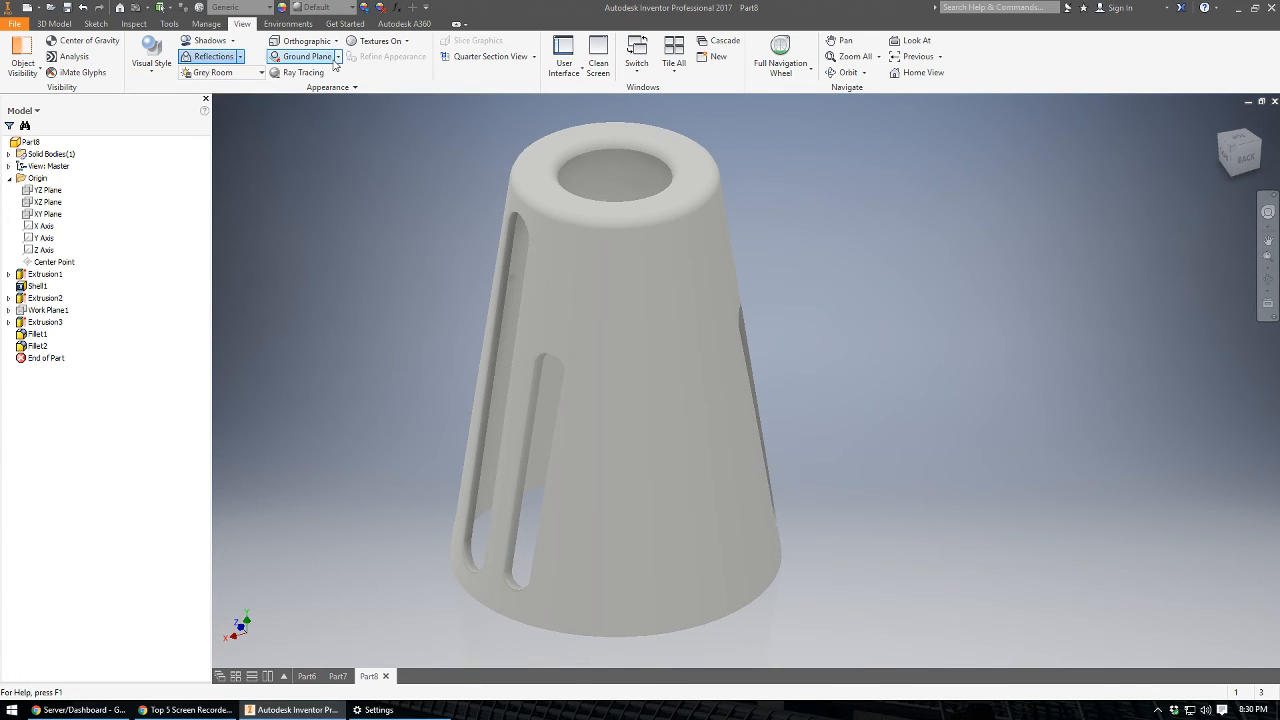
{"action": "left_click", "coordinate": [338, 57]}
{"action": "left_click", "coordinate": [282, 74]}
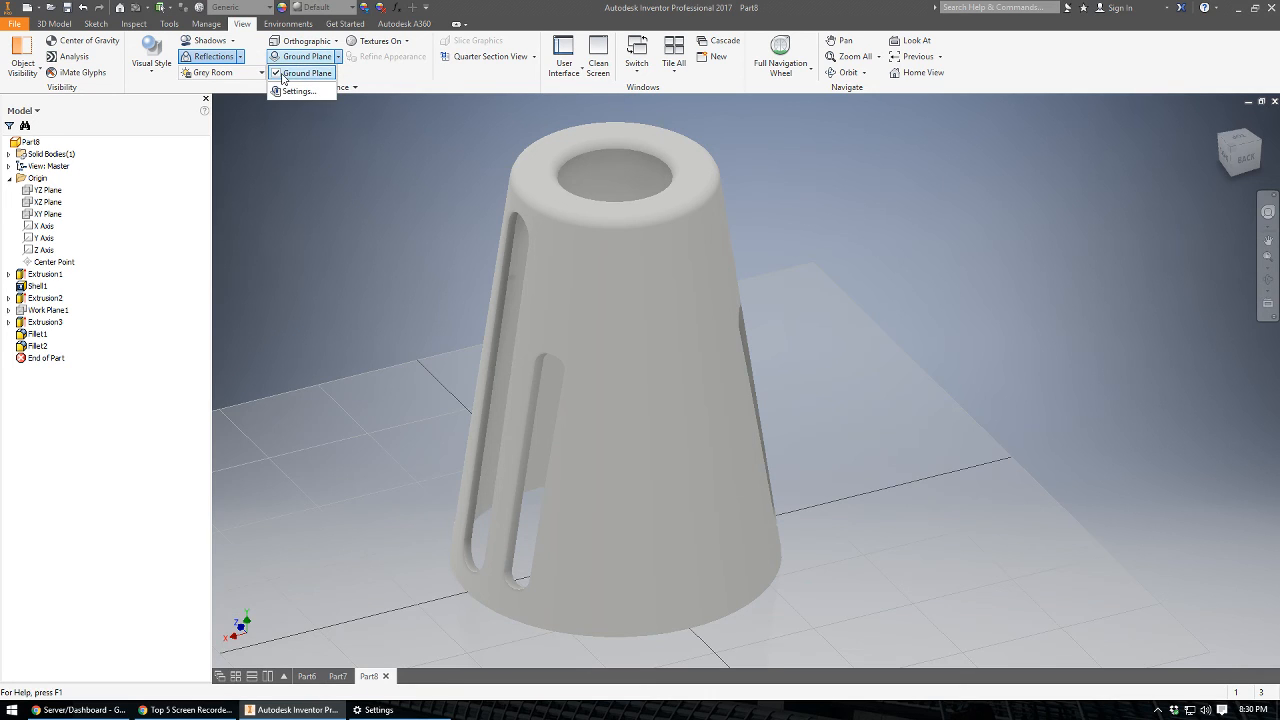
{"action": "left_click", "coordinate": [336, 228]}
{"action": "middle_click_drag", "start_coordinate": [386, 228], "coordinate": [350, 214]}
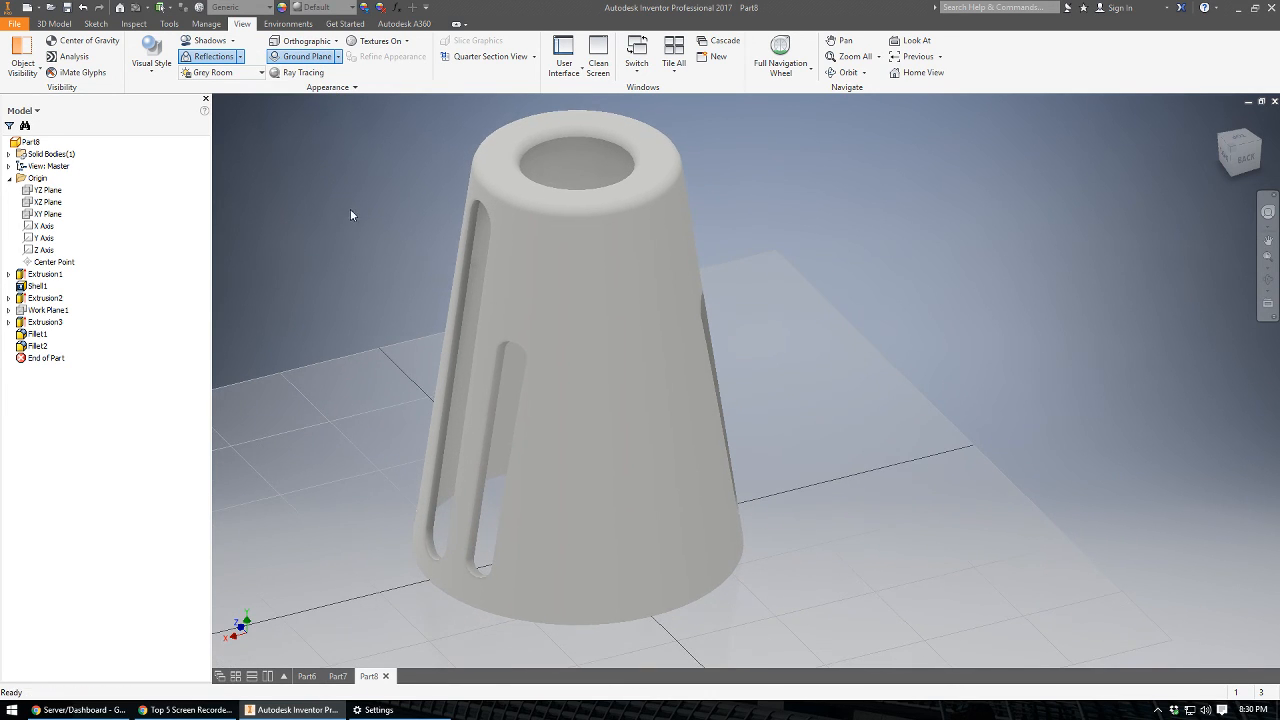
Enable ray tracing and apply the Dark Green appearance to the part.
{"action": "left_click", "coordinate": [303, 73]}
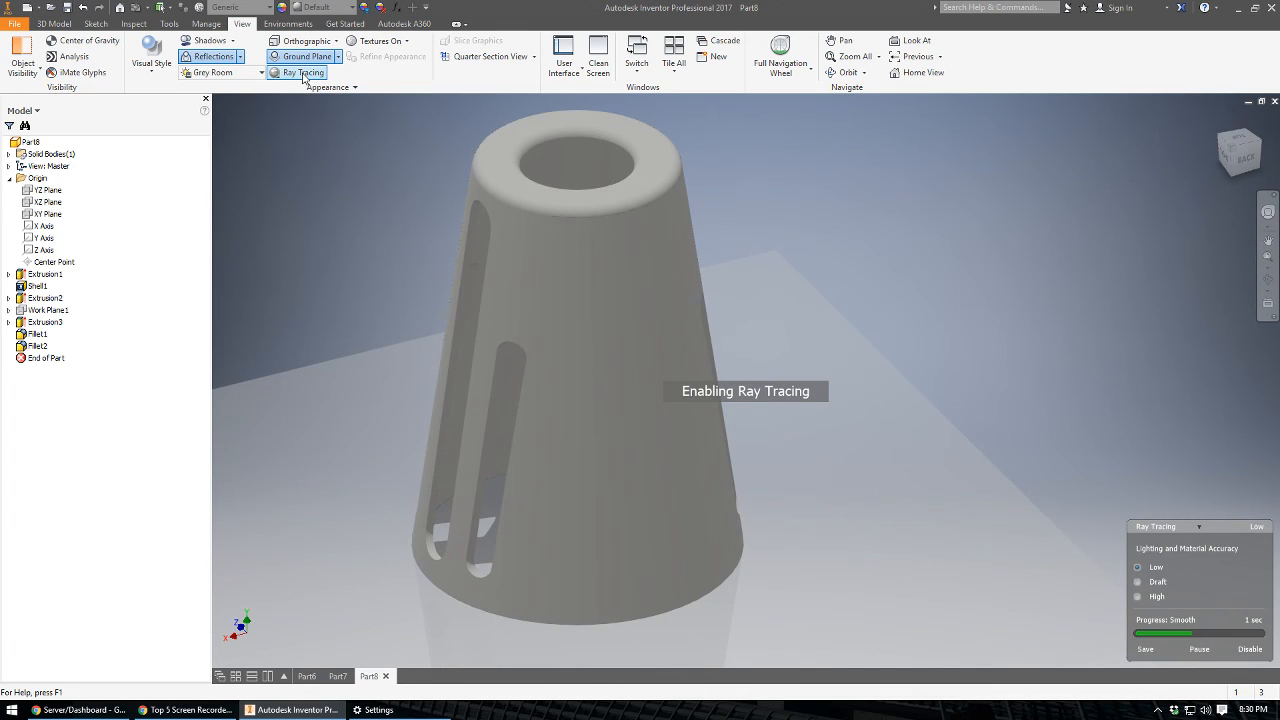
{"action": "left_click", "coordinate": [352, 8]}
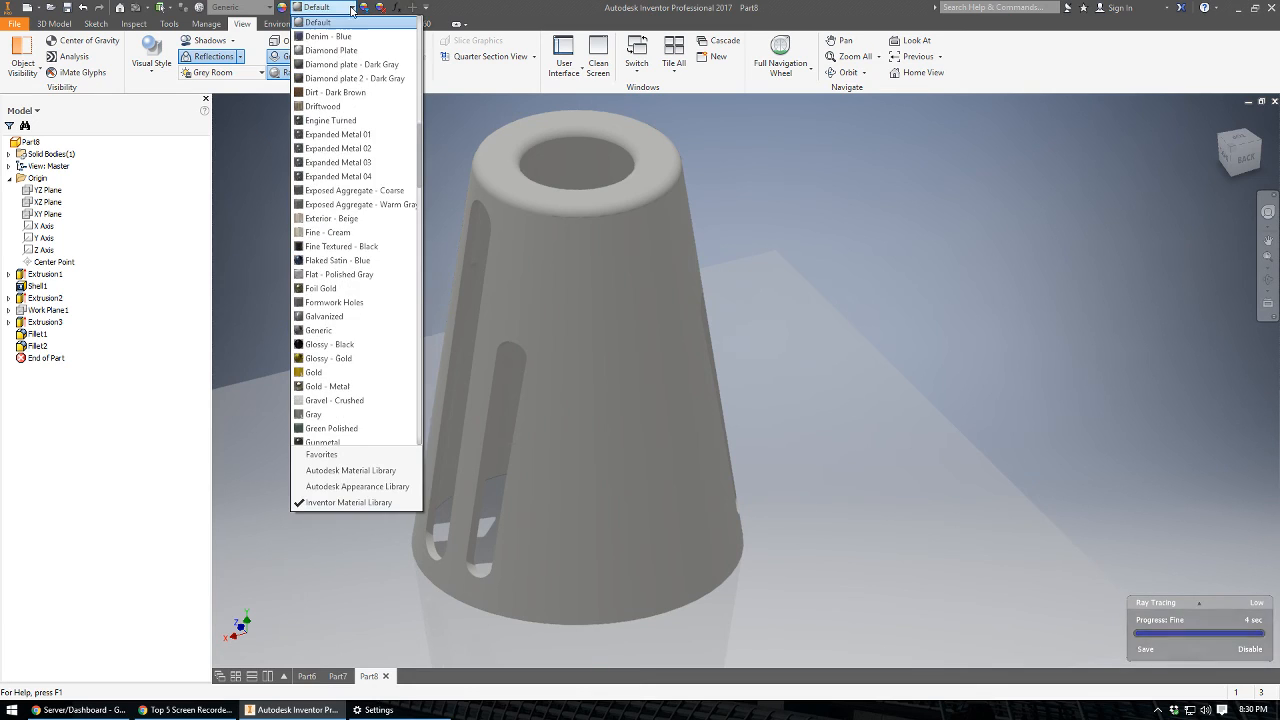
{"action": "scroll", "coordinate": [312, 95], "scroll_direction": "up", "scroll_amount": 4}
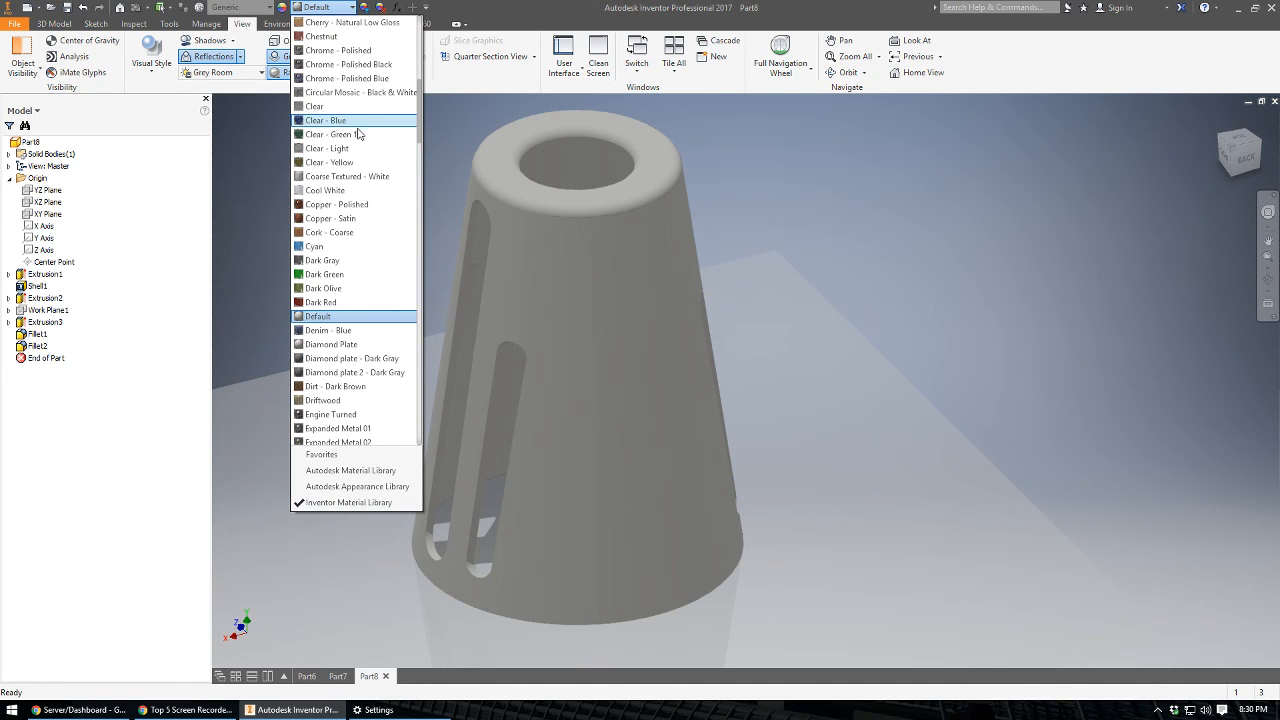
{"action": "left_click", "coordinate": [324, 274]}
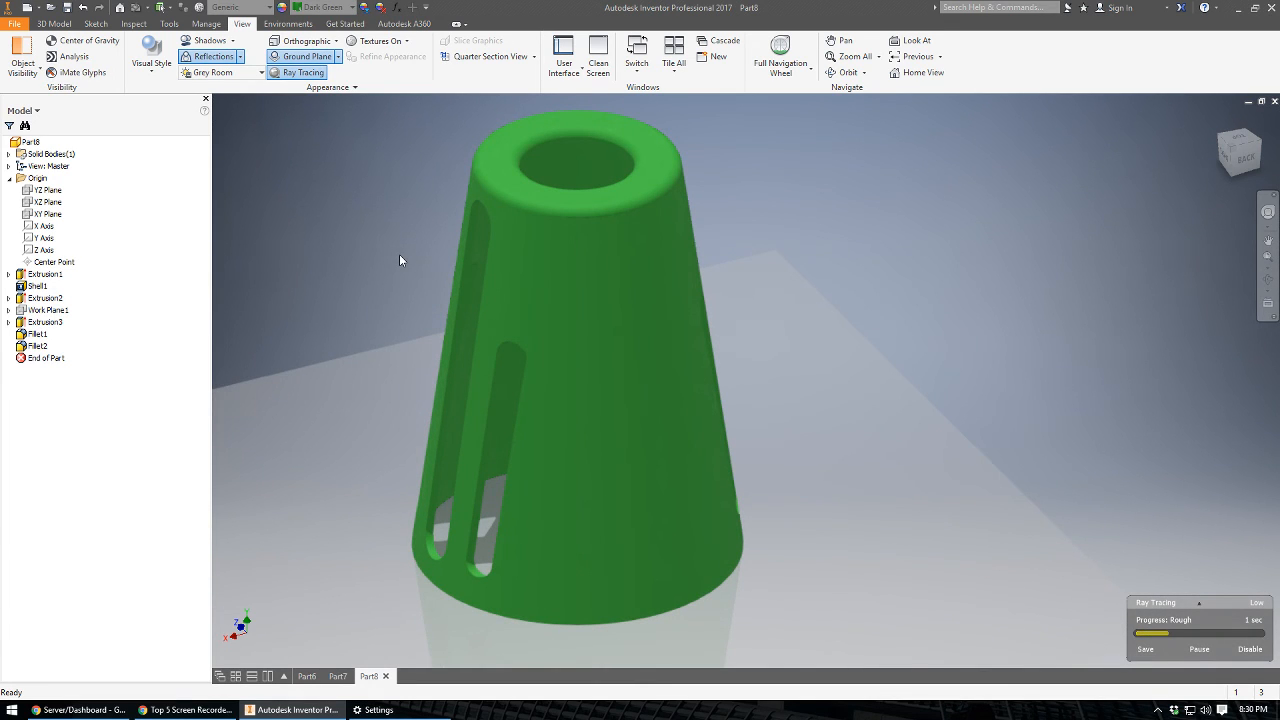
Change the part's appearance to the transparent Clear - Yellow.
{"action": "left_click", "coordinate": [324, 7]}
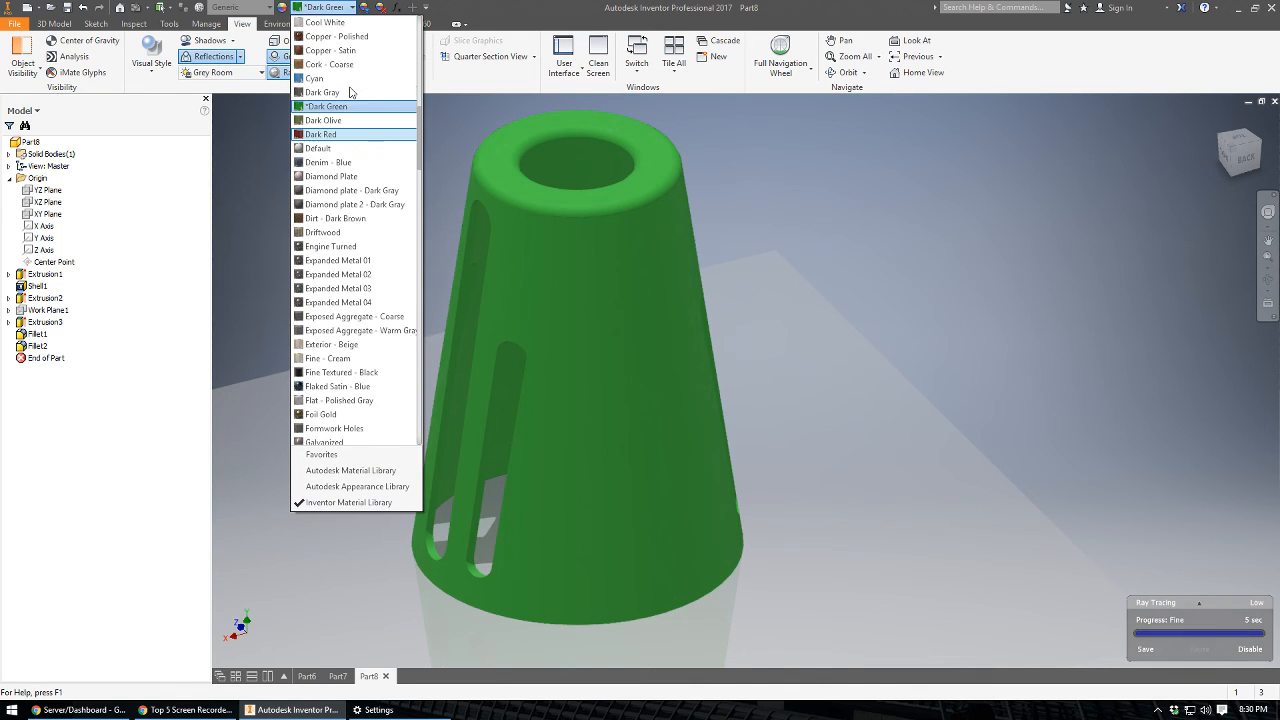
{"action": "scroll", "coordinate": [342, 65], "scroll_direction": "up", "scroll_amount": 2}
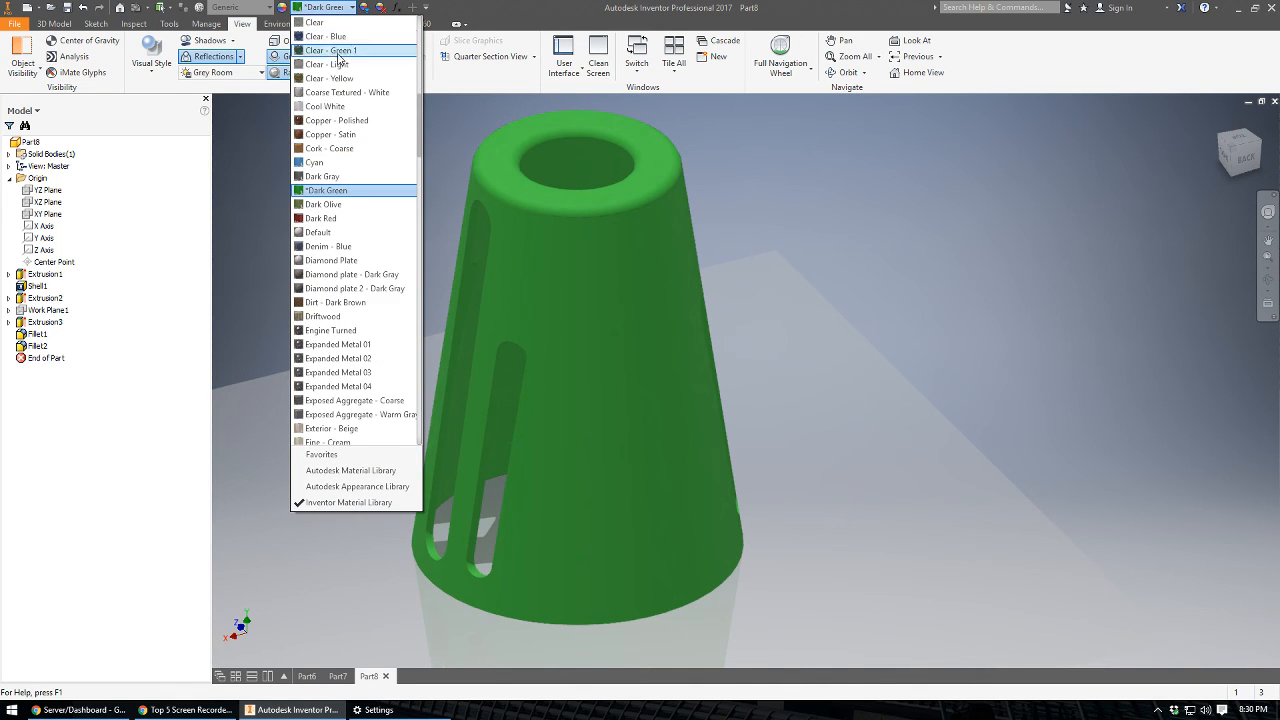
{"action": "left_click", "coordinate": [338, 79]}
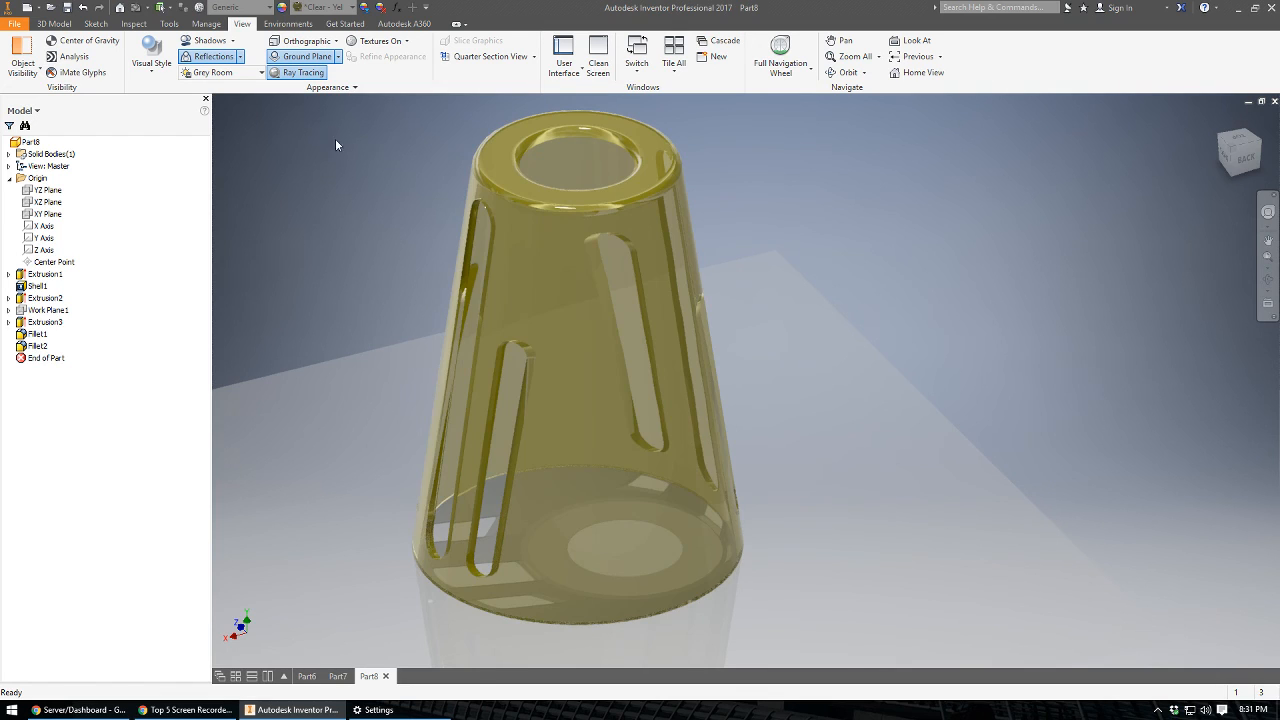
Set the visual style to Shaded with Edges and the part's appearance to Dark Green.
{"action": "left_click", "coordinate": [151, 60]}
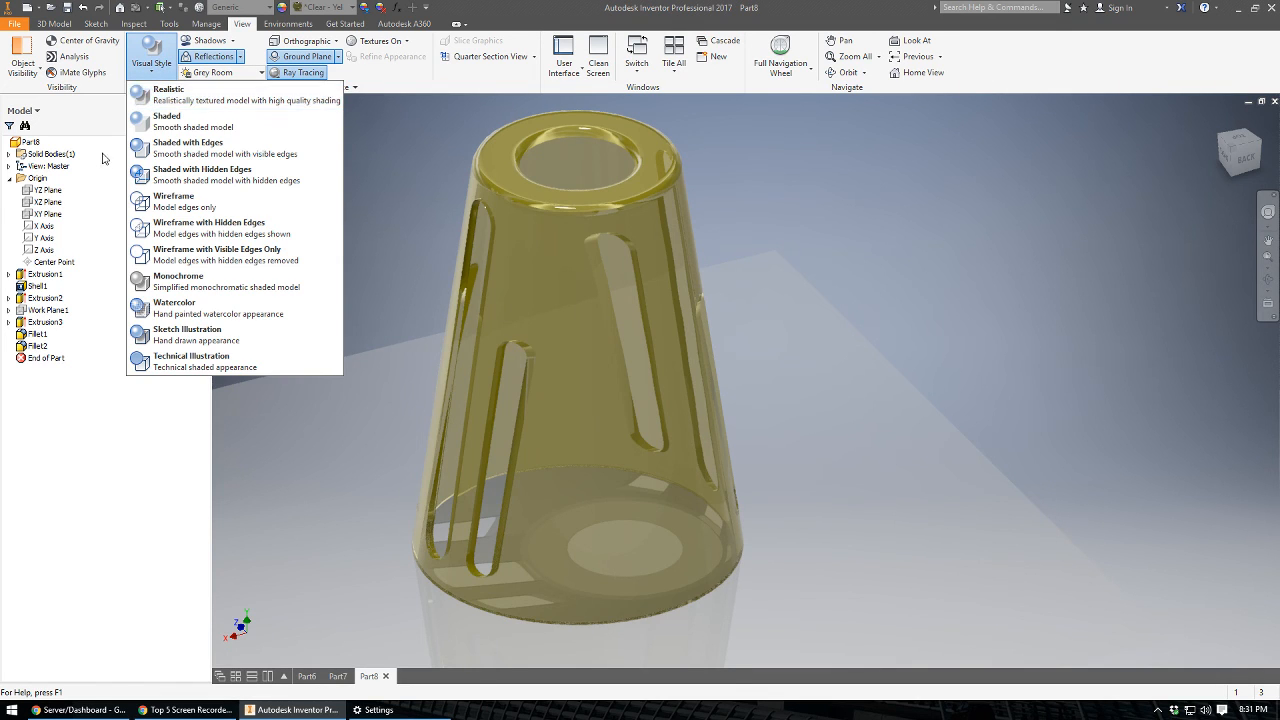
{"action": "left_click", "coordinate": [162, 150]}
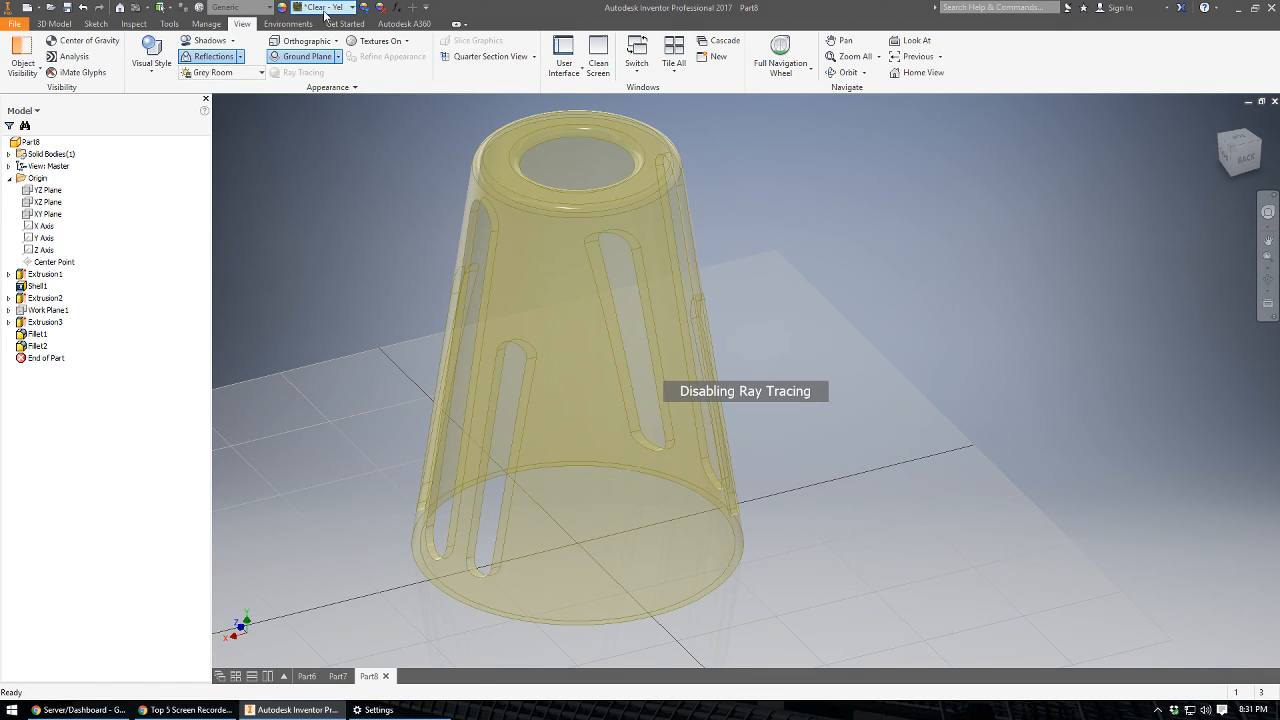
{"action": "left_click", "coordinate": [351, 7]}
{"action": "left_click_drag", "start_coordinate": [420, 100], "coordinate": [424, 20]}
{"action": "scroll", "coordinate": [337, 400], "scroll_direction": "down", "scroll_amount": 8}
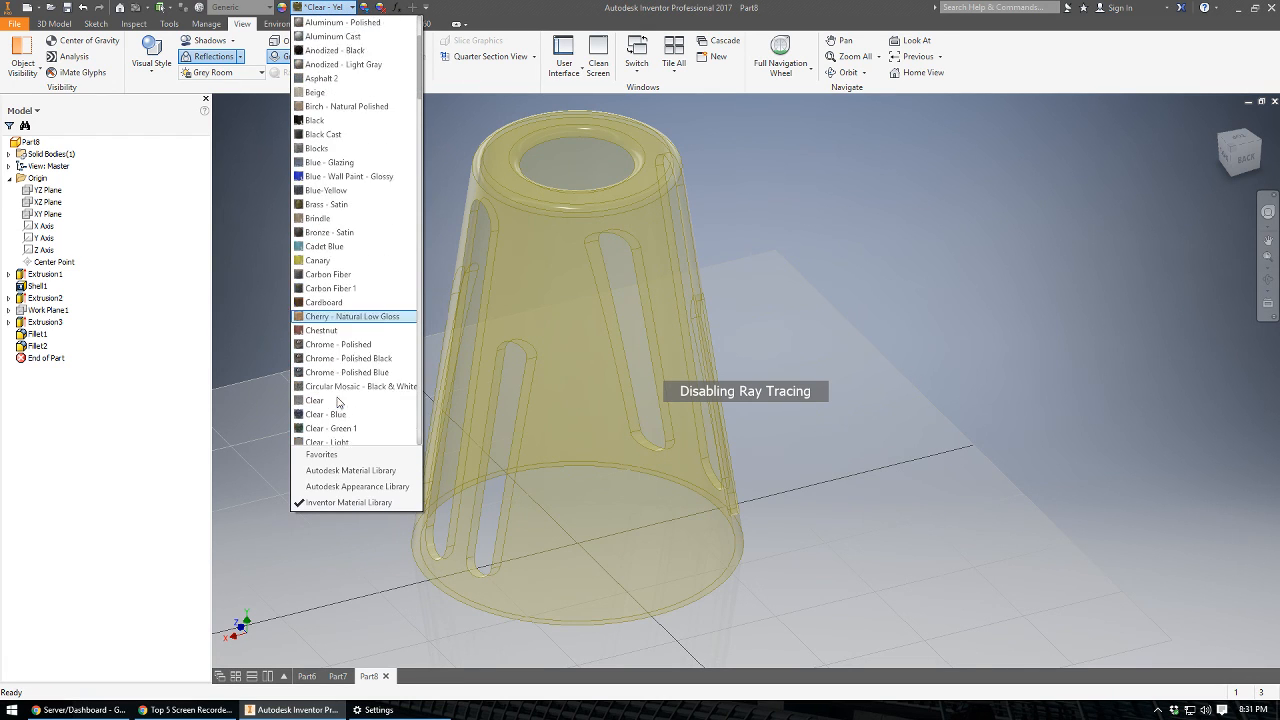
{"action": "left_click", "coordinate": [331, 360]}
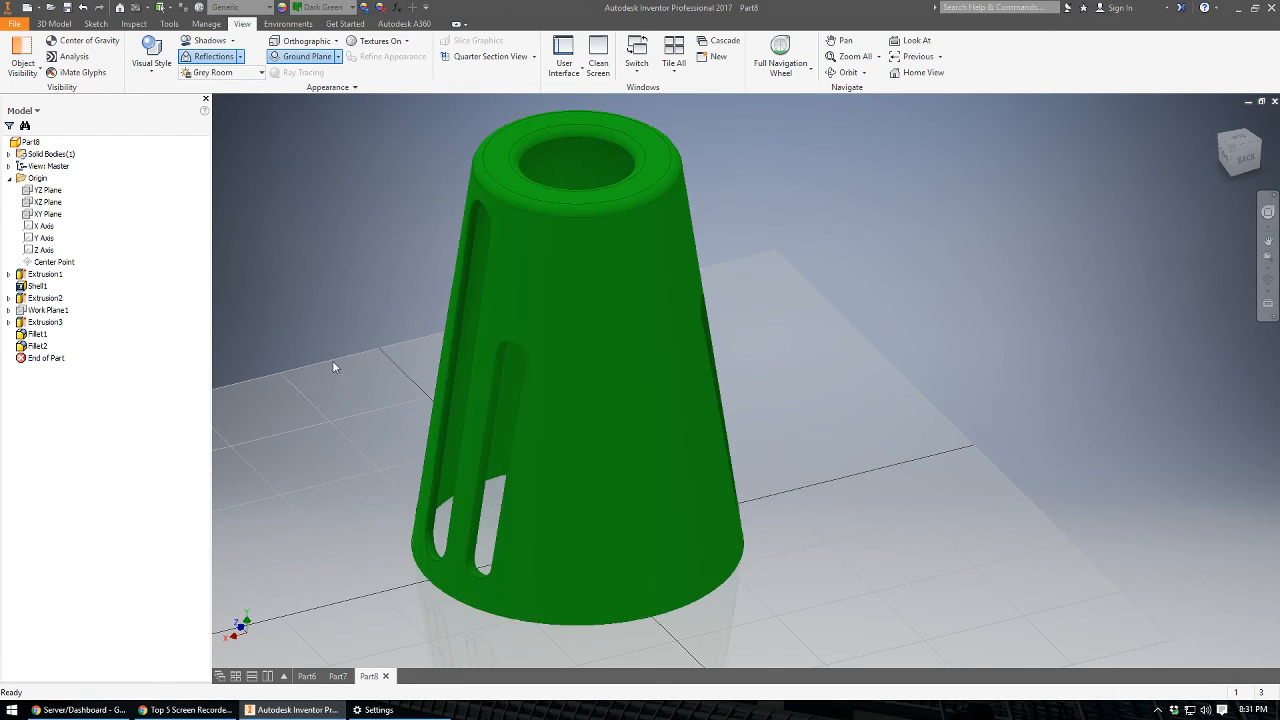
{"action": "scroll", "coordinate": [352, 372], "scroll_direction": "down", "scroll_amount": 3}
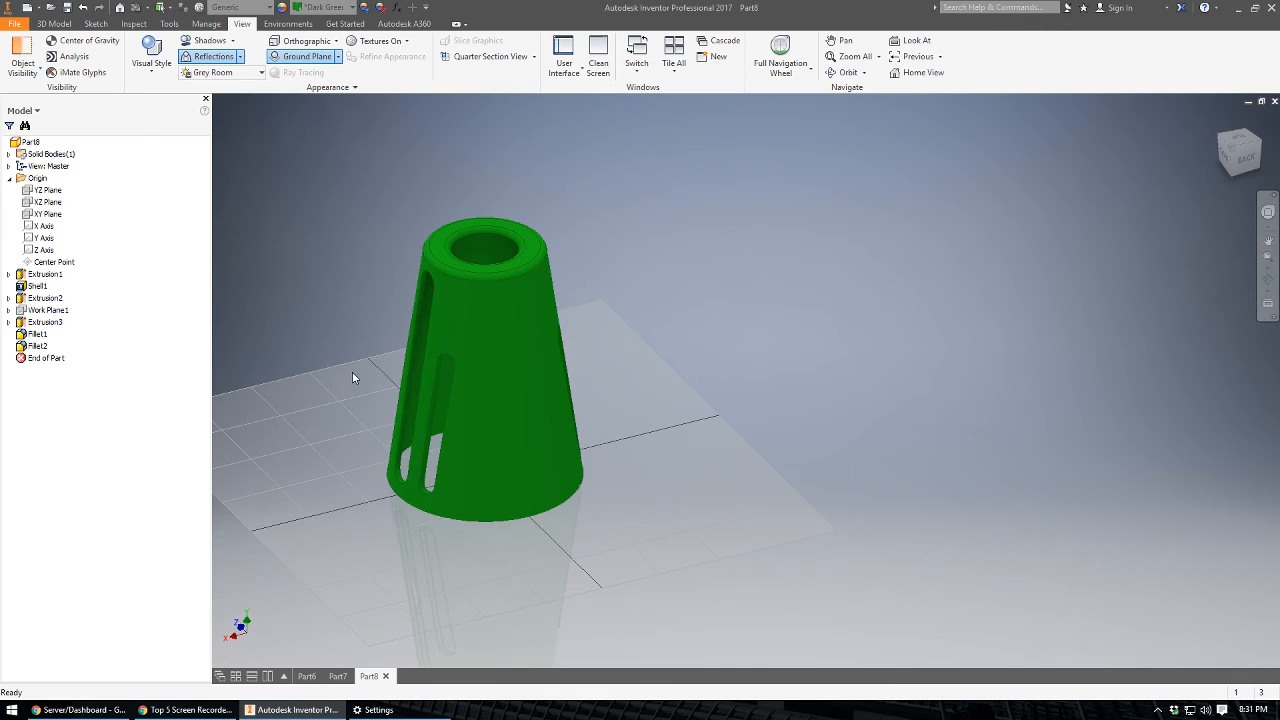
{"action": "left_click", "coordinate": [64, 24]}
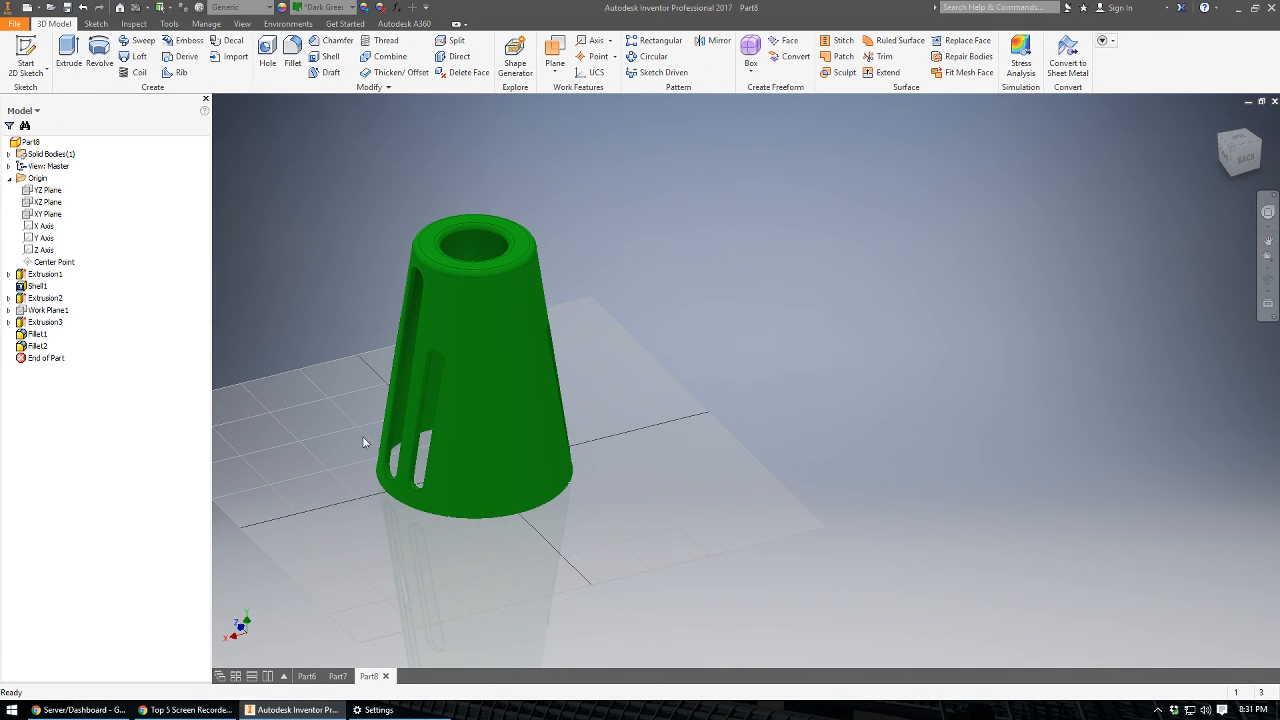
{"action": "middle_click_drag", "start_coordinate": [336, 456], "coordinate": [417, 454], "text": "shift"}
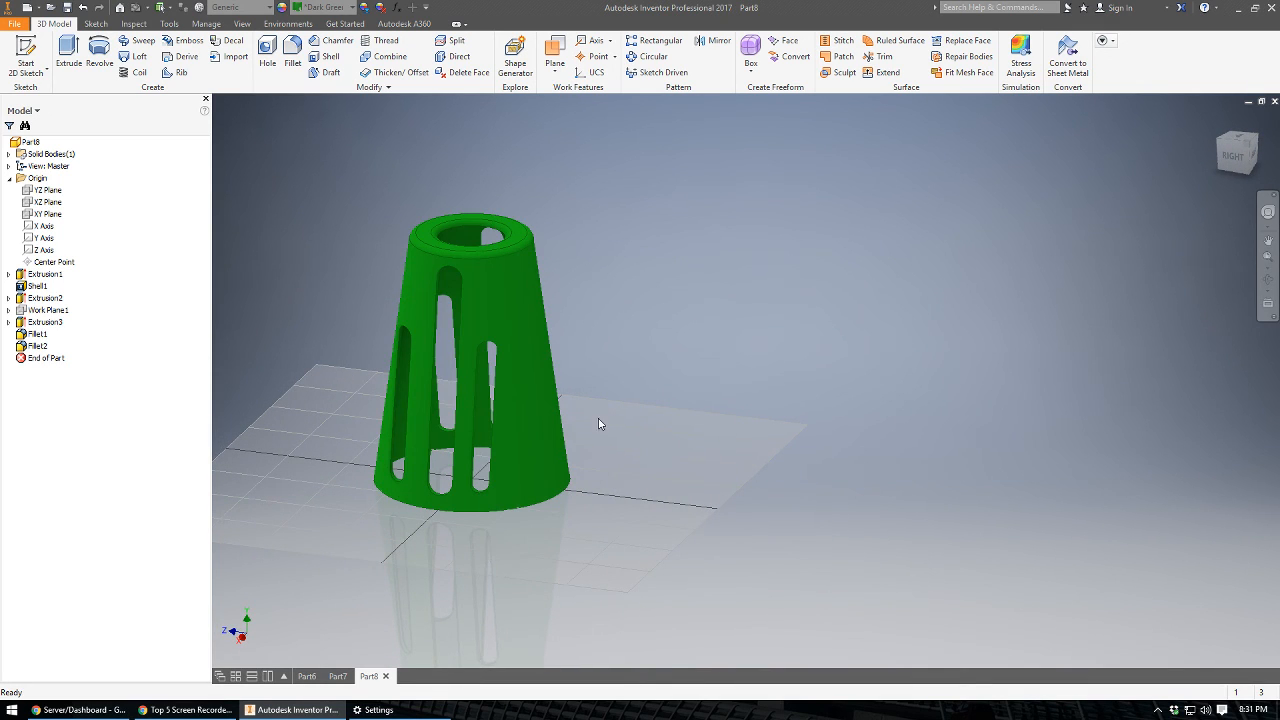
{"action": "middle_click_drag", "start_coordinate": [569, 457], "coordinate": [533, 480], "text": "shift"}
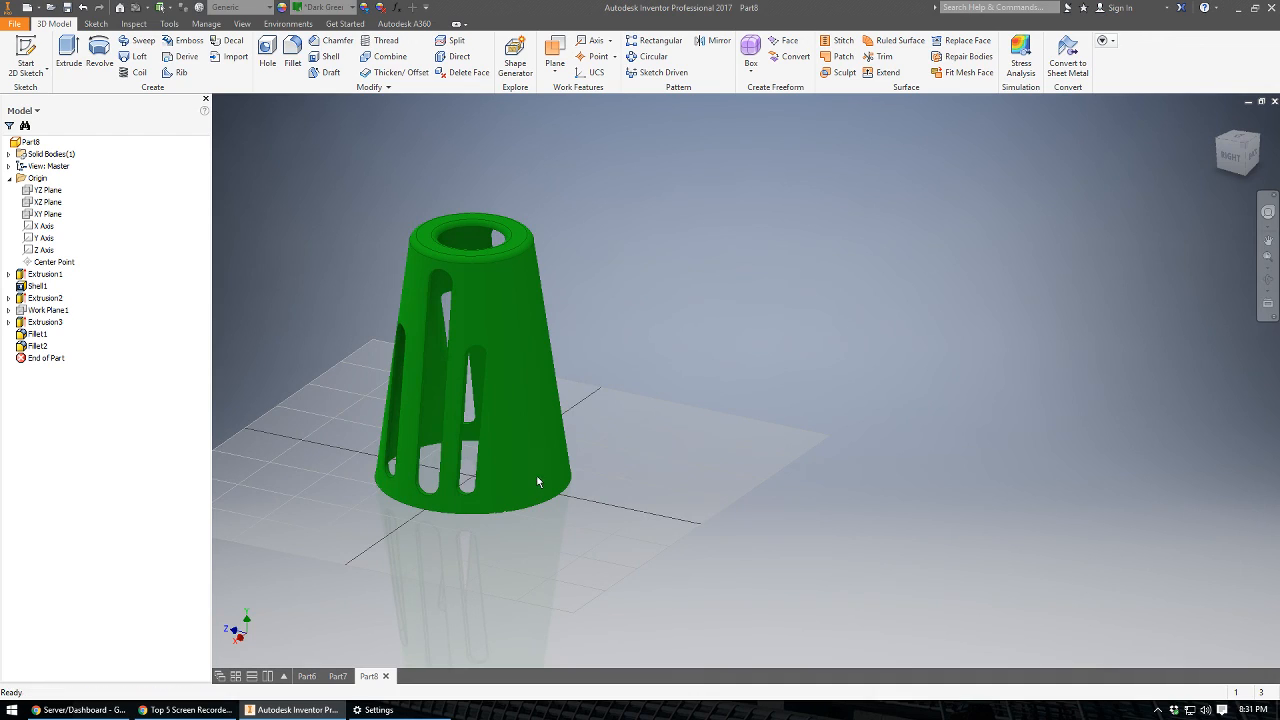